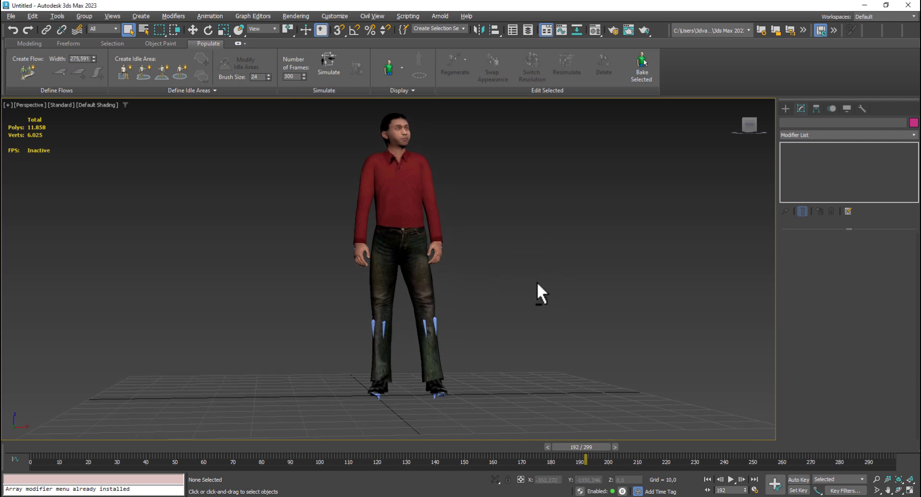
- Play the populated character's idle animation and examine the figure from several angles in the perspective view
{"action": "middle_click_drag", "start_coordinate": [538, 292], "coordinate": [543, 259], "text": "alt"}
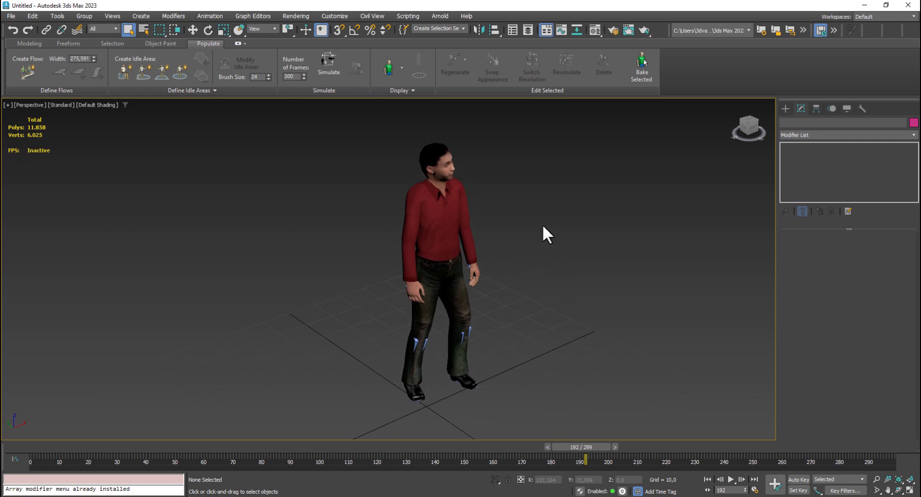
{"action": "middle_click_drag", "start_coordinate": [543, 229], "coordinate": [531, 231]}
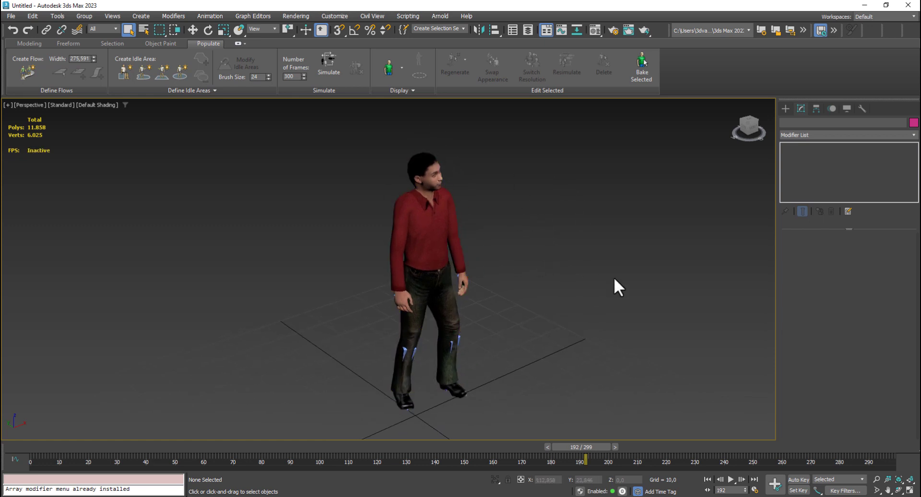
{"action": "middle_click_drag", "start_coordinate": [614, 279], "coordinate": [598, 270]}
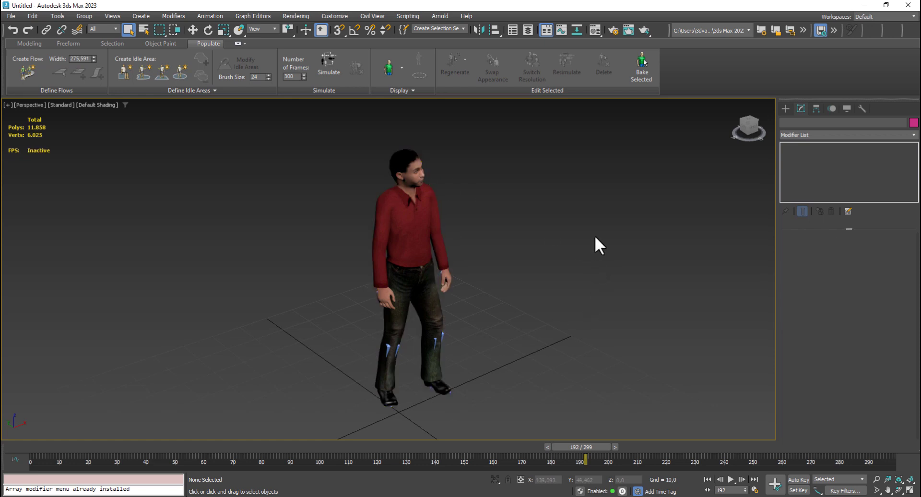
{"action": "middle_click_drag", "start_coordinate": [577, 247], "coordinate": [543, 234]}
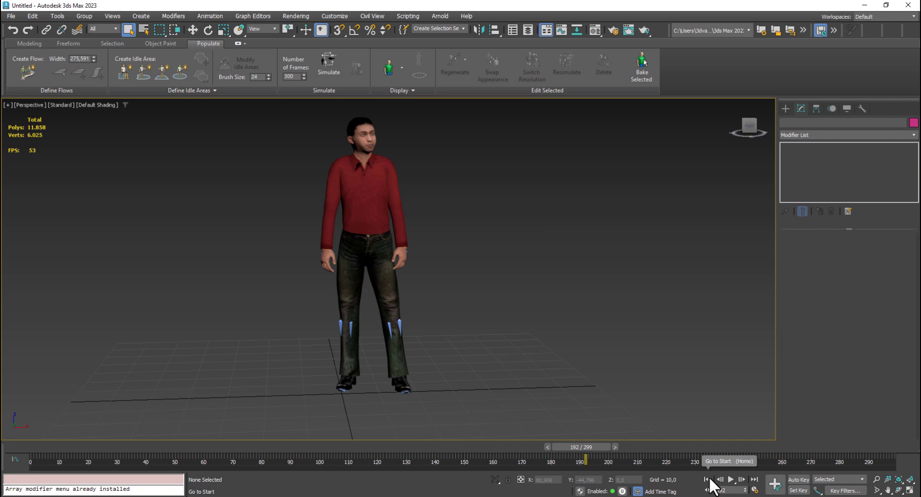
{"action": "left_click", "coordinate": [730, 479]}
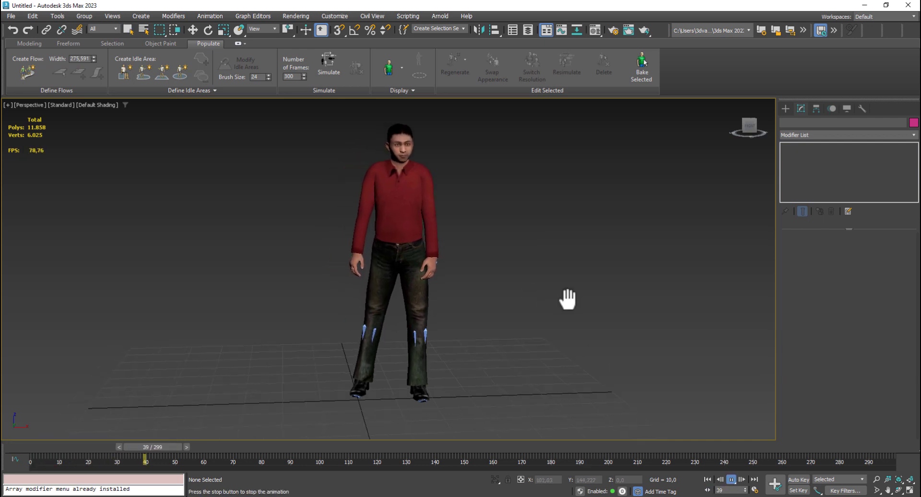
{"action": "mouse_move", "coordinate": [540, 292]}
{"action": "middle_mouse_down"}
{"action": "mouse_move", "coordinate": [540, 263]}
{"action": "mouse_move", "coordinate": [574, 281]}
{"action": "mouse_move", "coordinate": [545, 292]}
{"action": "middle_mouse_up"}
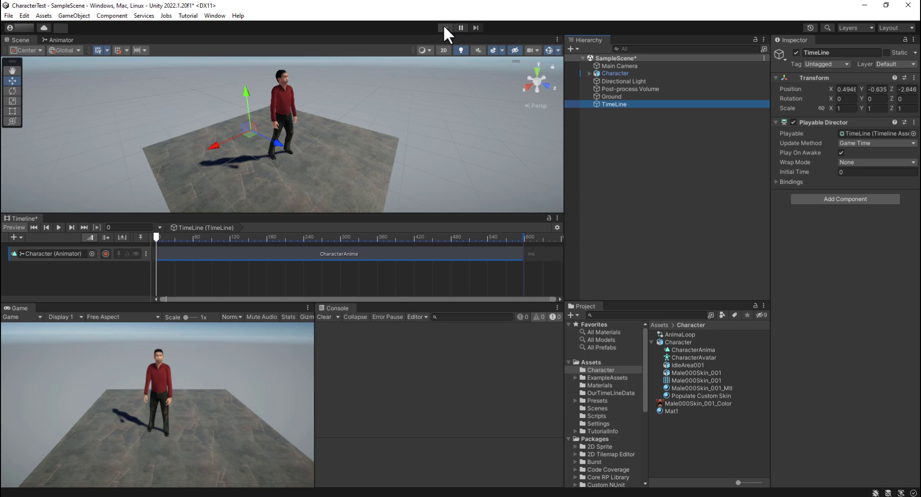
- Switch to the CharacterTest project in Unity, run SampleScene, and observe the character's timeline animation from different angles
{"action": "left_click", "coordinate": [445, 27]}
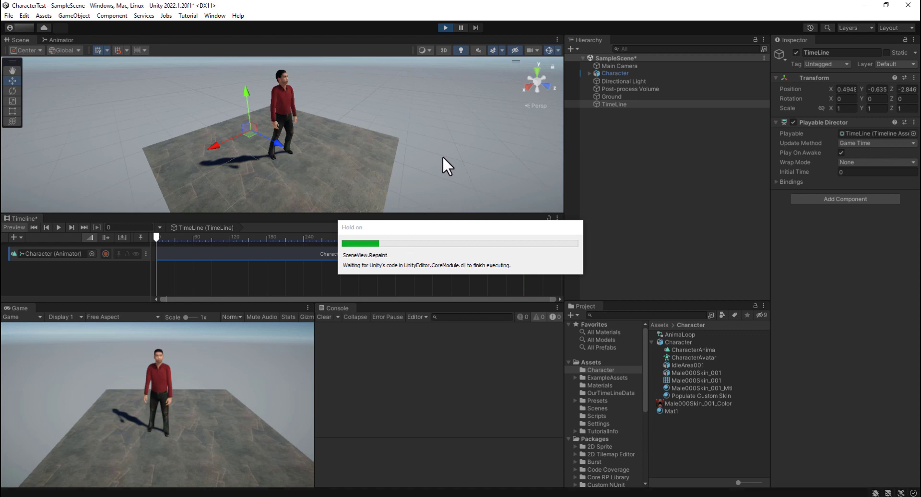
{"action": "middle_click_drag", "start_coordinate": [425, 157], "coordinate": [465, 159]}
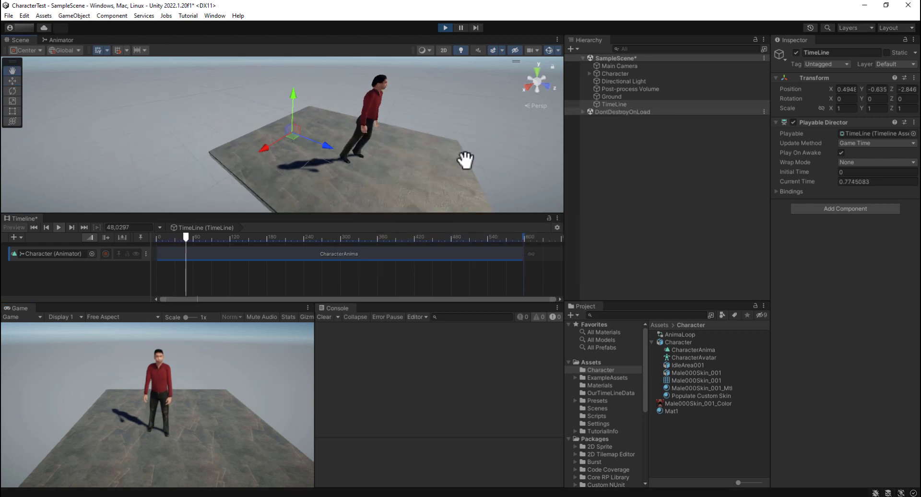
{"action": "left_click", "coordinate": [490, 146]}
{"action": "left_click_drag", "start_coordinate": [491, 147], "coordinate": [401, 189], "text": "alt"}
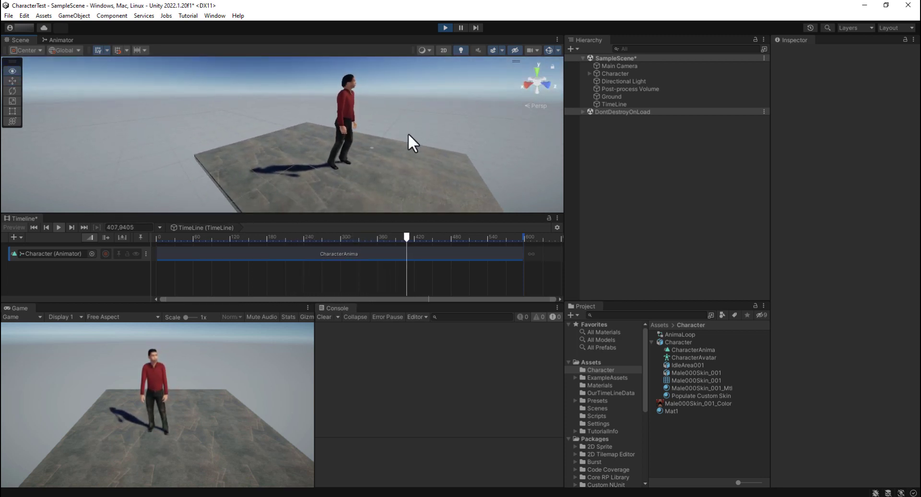
{"action": "left_click_drag", "start_coordinate": [408, 133], "coordinate": [375, 140], "text": "alt"}
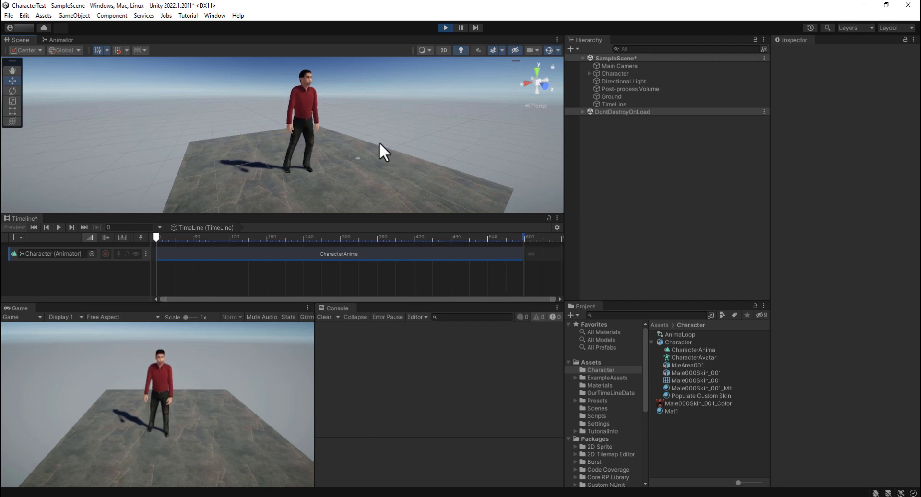
- Maximize the Scene view to examine the animated character from several sides, and restore the layout
{"action": "key", "text": "shift+space"}
{"action": "left_click_drag", "start_coordinate": [528, 168], "coordinate": [629, 160], "text": "alt"}
{"action": "middle_click_drag", "start_coordinate": [671, 181], "coordinate": [639, 178]}
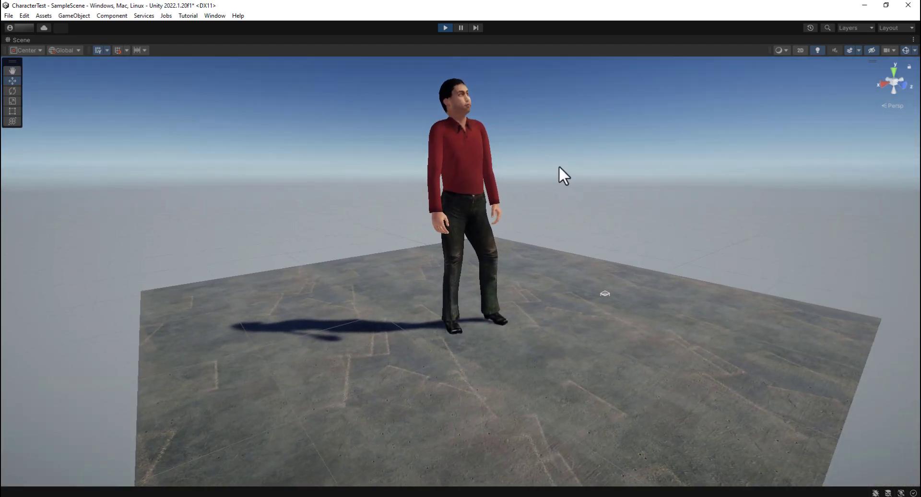
{"action": "middle_click_drag", "start_coordinate": [560, 167], "coordinate": [560, 187]}
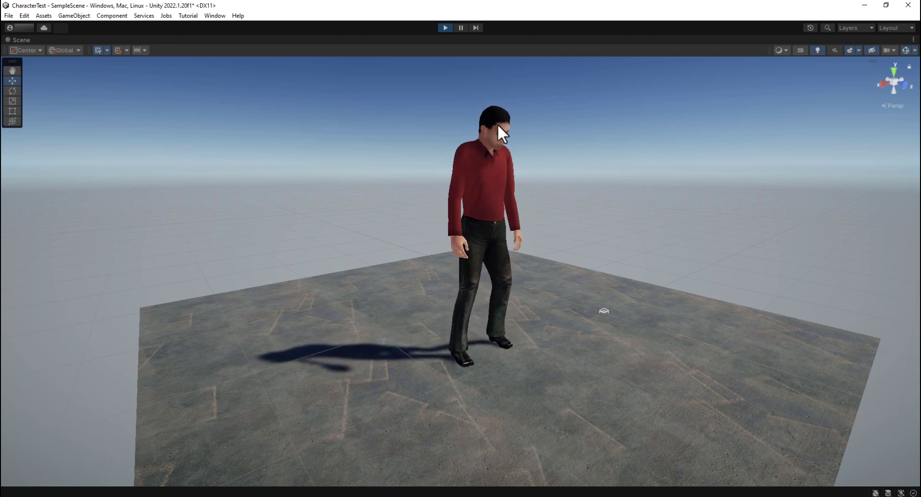
{"action": "middle_click_drag", "start_coordinate": [605, 191], "coordinate": [618, 176]}
{"action": "mouse_move", "coordinate": [618, 177]}
{"action": "left_mouse_down", "text": "alt"}
{"action": "mouse_move", "coordinate": [499, 179]}
{"action": "mouse_move", "coordinate": [606, 174]}
{"action": "left_mouse_up", "text": "alt"}
{"action": "middle_click_drag", "start_coordinate": [672, 178], "coordinate": [608, 180]}
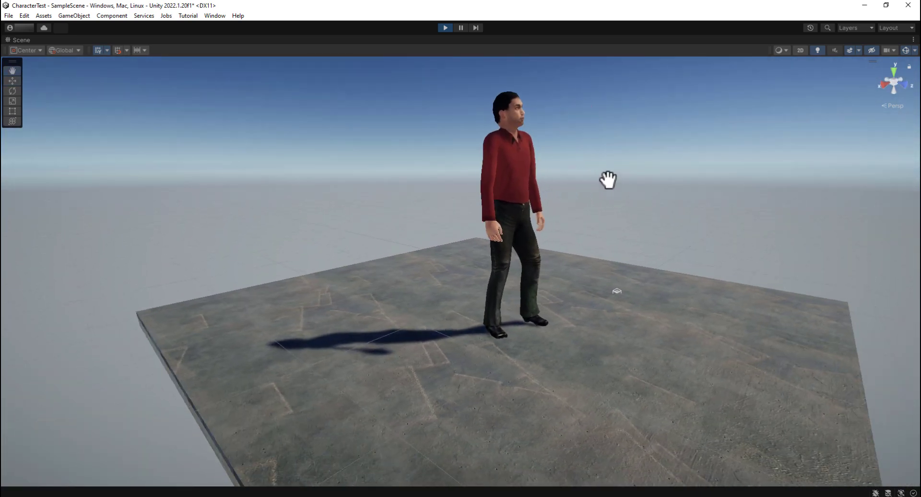
{"action": "left_click_drag", "start_coordinate": [608, 180], "coordinate": [419, 224], "text": "alt"}
{"action": "key", "text": "shift+space"}
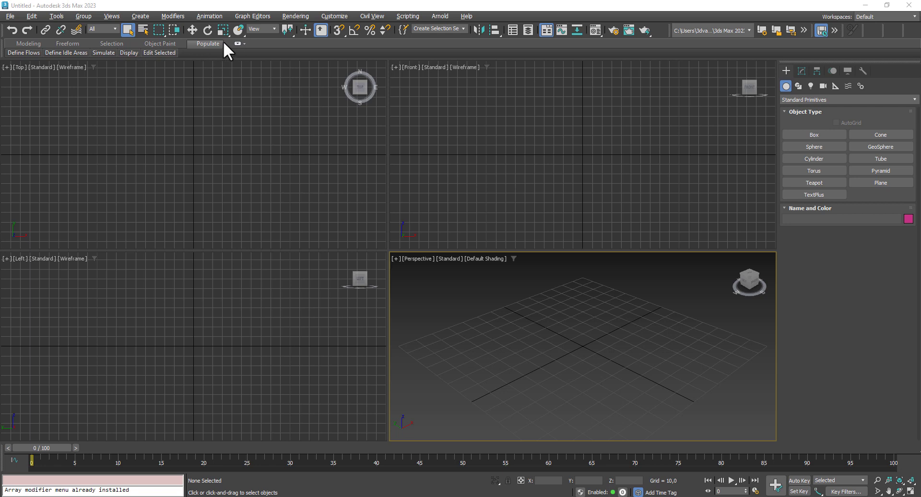
- In 3ds Max, expand the Populate tools and draw a circular idle area around the grid origin in the perspective view
{"action": "left_click", "coordinate": [238, 43]}
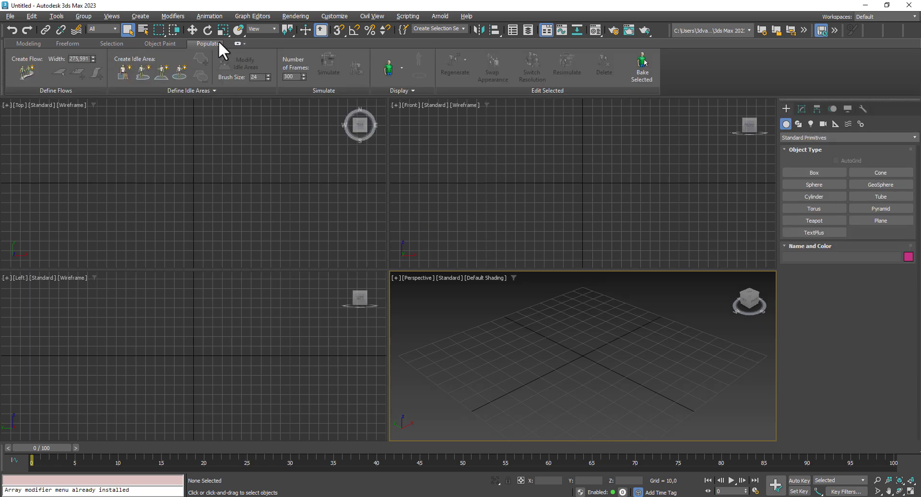
{"action": "left_click", "coordinate": [179, 73]}
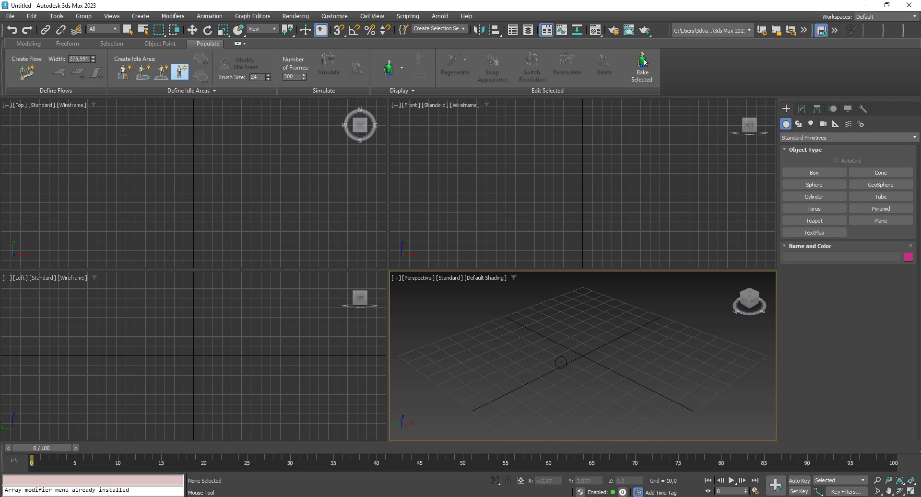
{"action": "scroll", "coordinate": [582, 358], "scroll_direction": "down", "scroll_amount": 2}
{"action": "left_click_drag", "start_coordinate": [582, 355], "coordinate": [608, 373]}
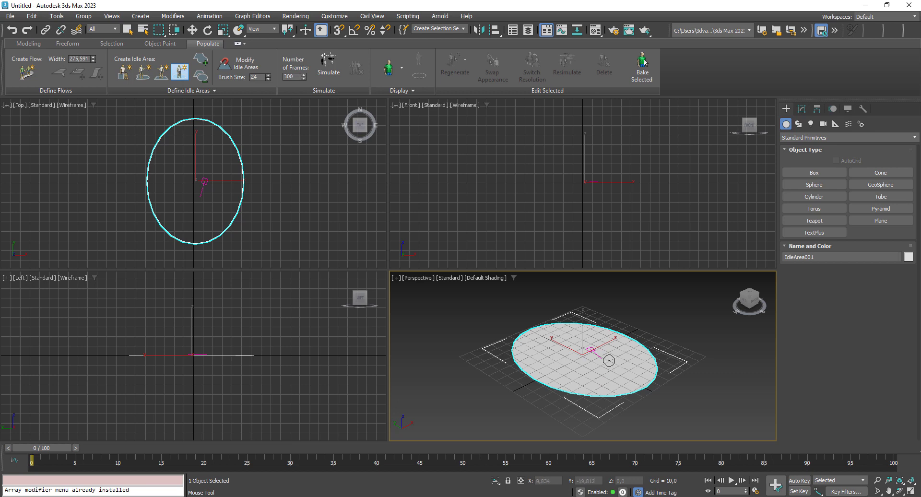
{"action": "scroll", "coordinate": [604, 361], "scroll_direction": "up", "scroll_amount": 2}
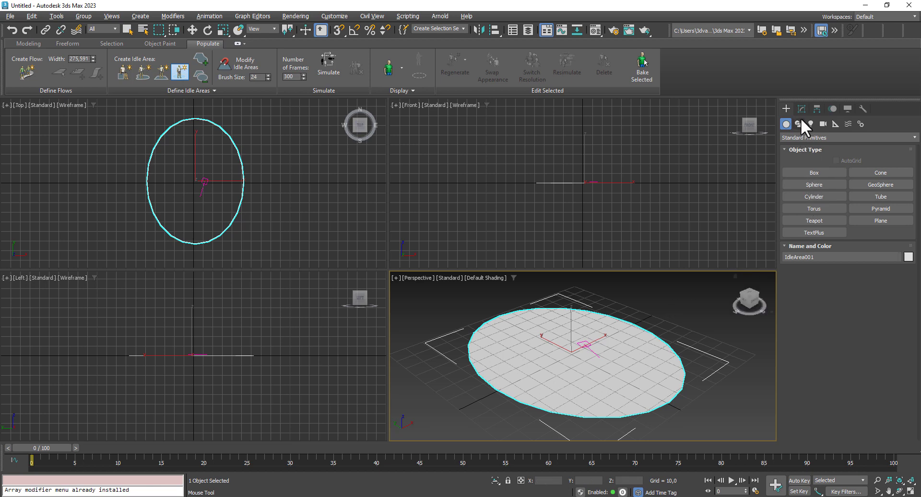
{"action": "left_click", "coordinate": [195, 29]}
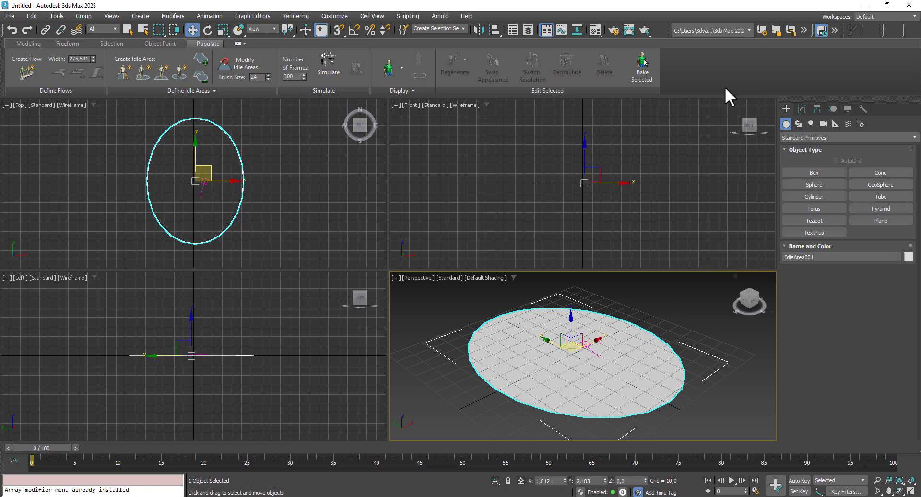
- Show the idle area's parameters and simulate its population over 300 frames
{"action": "left_click", "coordinate": [801, 108]}
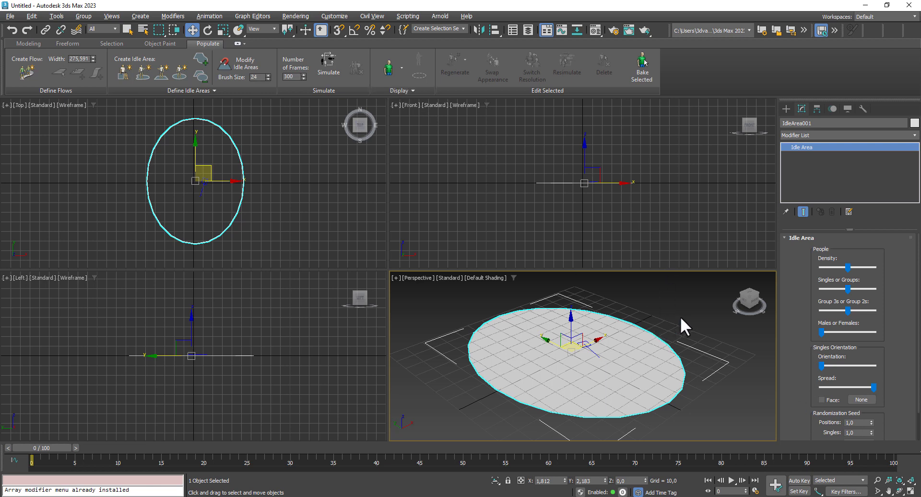
{"action": "left_click", "coordinate": [326, 58]}
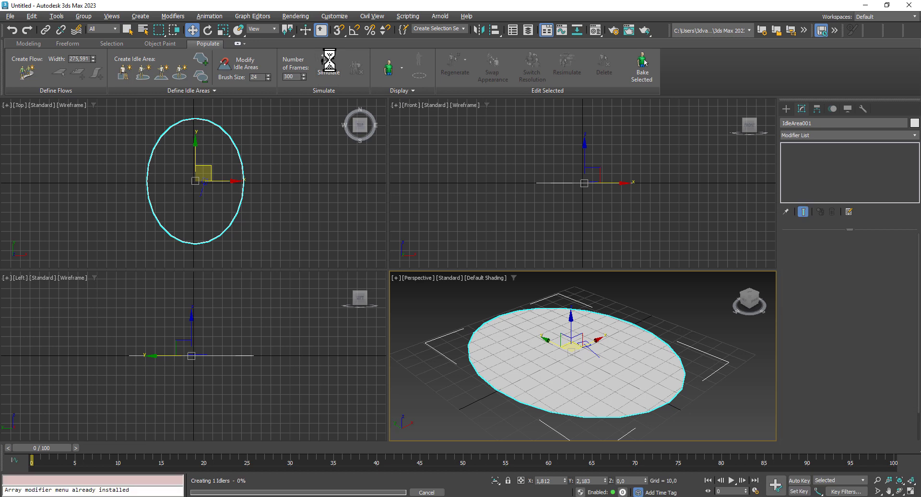
{"action": "middle_click_drag", "start_coordinate": [636, 324], "coordinate": [632, 365]}
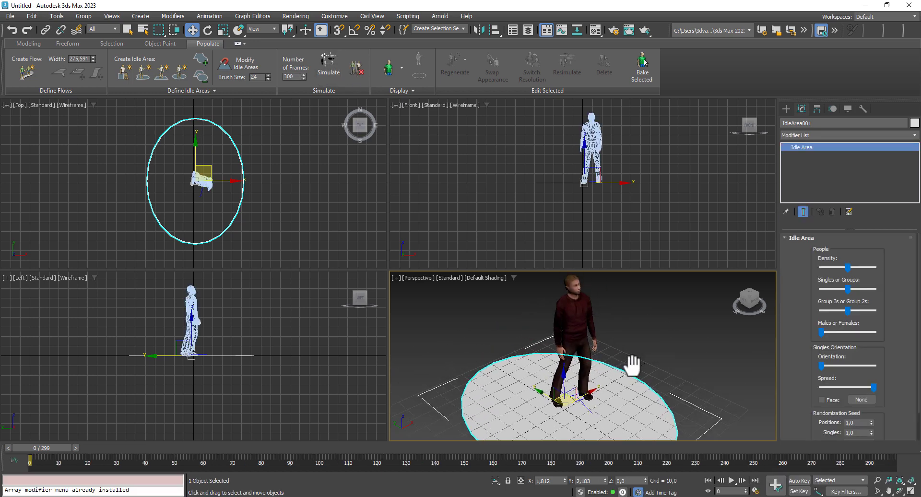
- Maximize the perspective viewport around the simulated character and turn on the viewport statistics
{"action": "key", "text": "alt+w"}
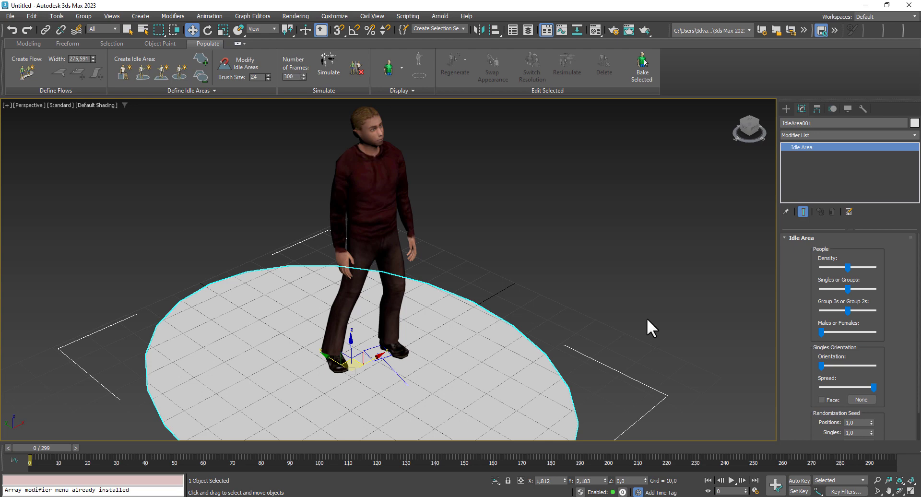
{"action": "scroll", "coordinate": [647, 318], "scroll_direction": "down", "scroll_amount": 3}
{"action": "middle_click_drag", "start_coordinate": [647, 318], "coordinate": [616, 274]}
{"action": "key", "text": "7"}
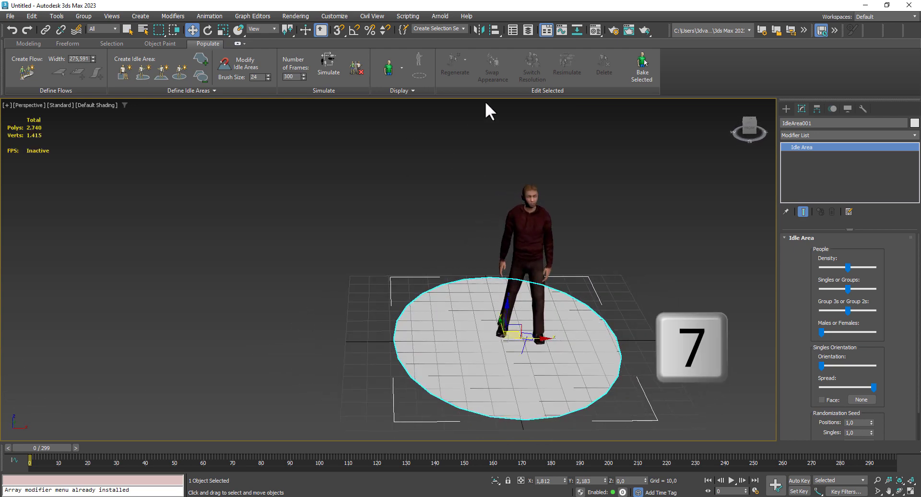
- Switch the simulated male character on the idle area to the higher mesh resolution
{"action": "left_click", "coordinate": [530, 211]}
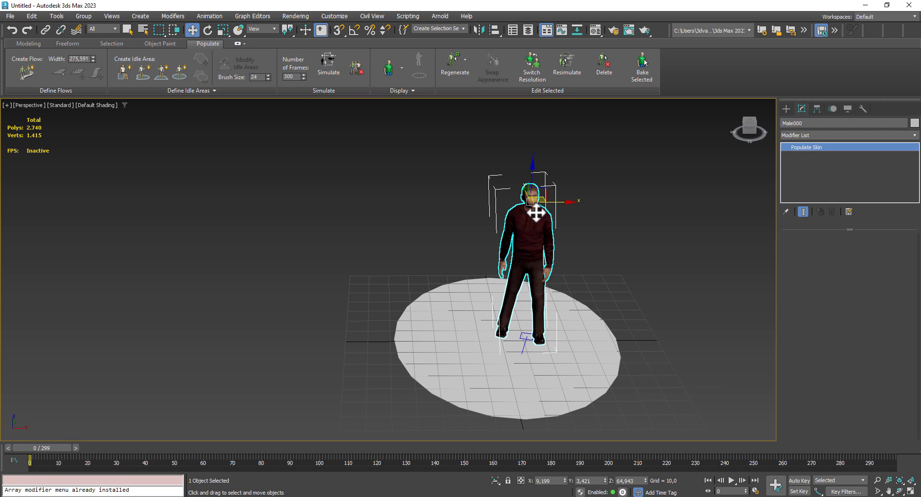
{"action": "left_click", "coordinate": [540, 80]}
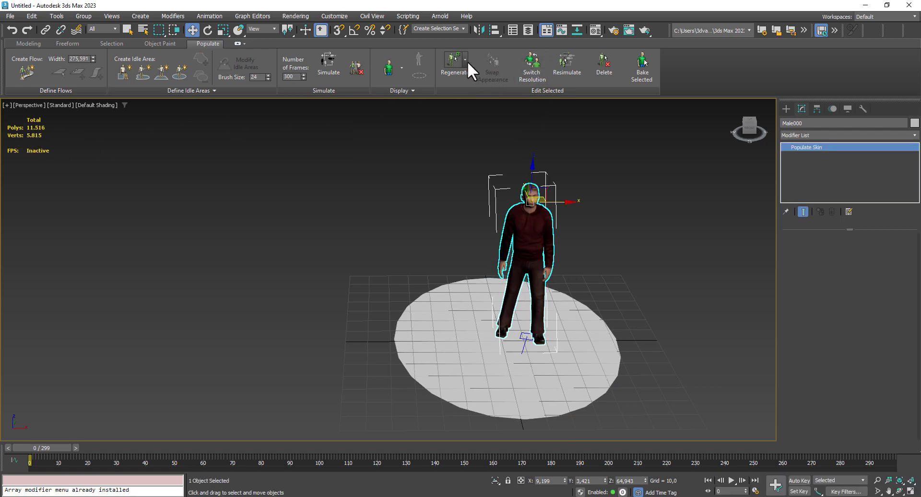
- In Crowd Styles Customization, increase the Age, Size and Origin variation, choose a dark-haired man's portrait, and regenerate the character
{"action": "left_click", "coordinate": [465, 60]}
{"action": "left_click", "coordinate": [416, 76]}
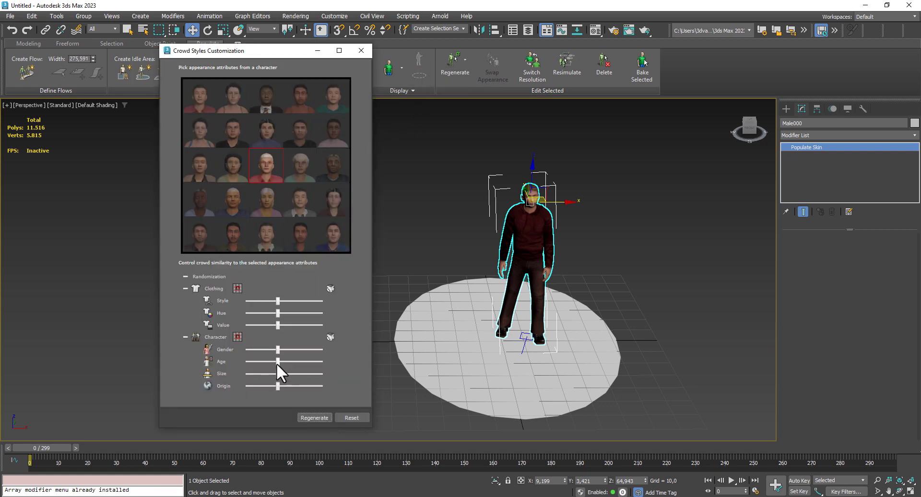
{"action": "left_click_drag", "start_coordinate": [280, 360], "coordinate": [296, 386]}
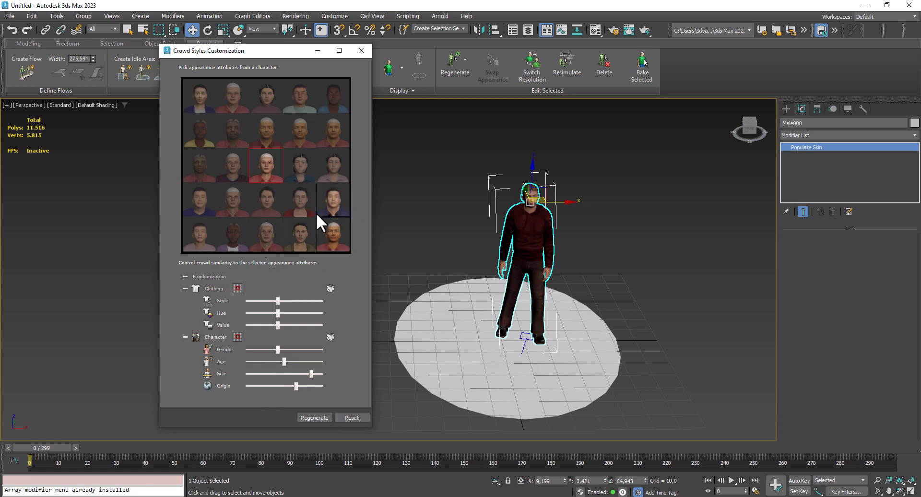
{"action": "left_click", "coordinate": [303, 240]}
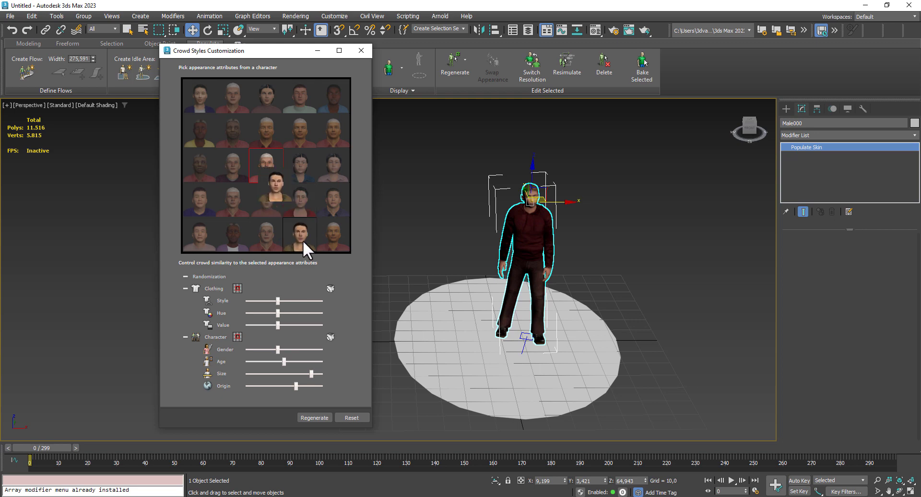
{"action": "left_click", "coordinate": [318, 416]}
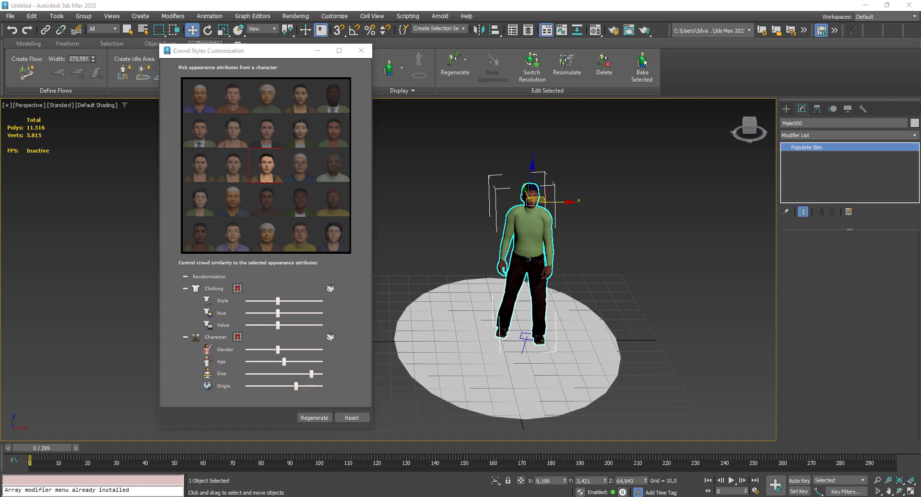
- Increase the Hue and Gender variation, regenerate the character as a dark-haired man in a red shirt, and close the customization window
{"action": "left_click", "coordinate": [278, 311]}
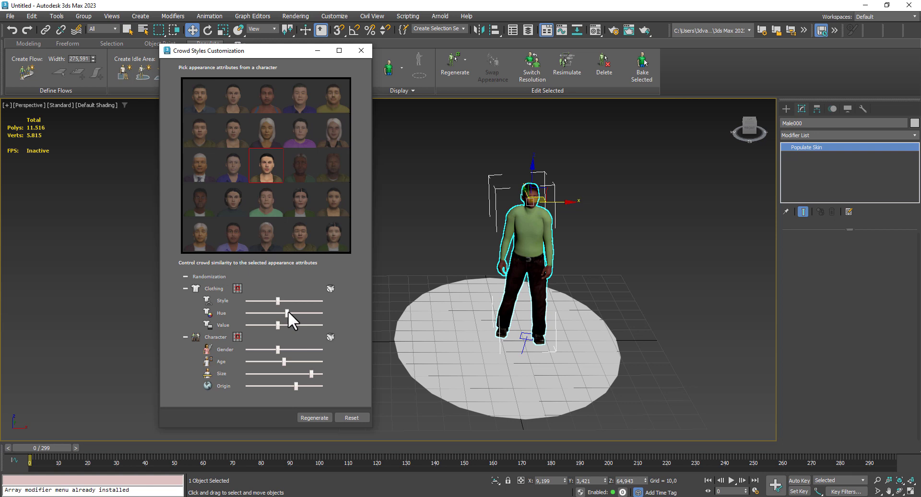
{"action": "left_click", "coordinate": [236, 240]}
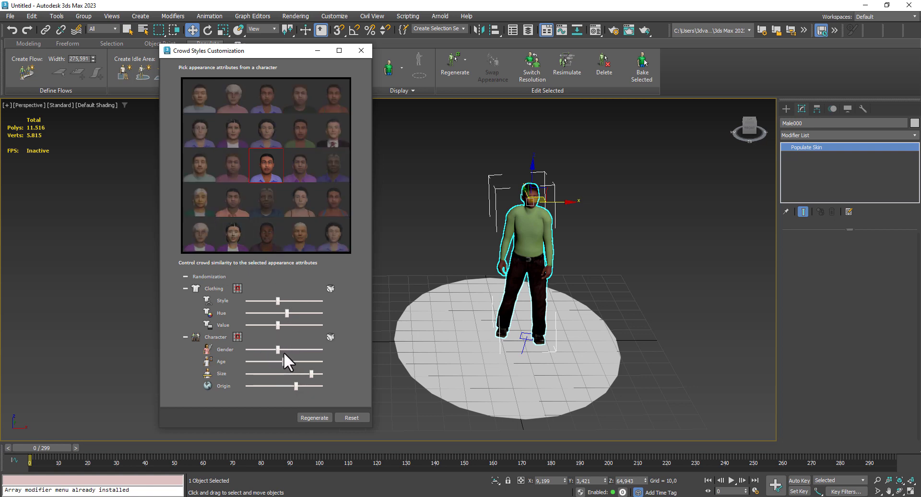
{"action": "left_click_drag", "start_coordinate": [277, 350], "coordinate": [290, 349]}
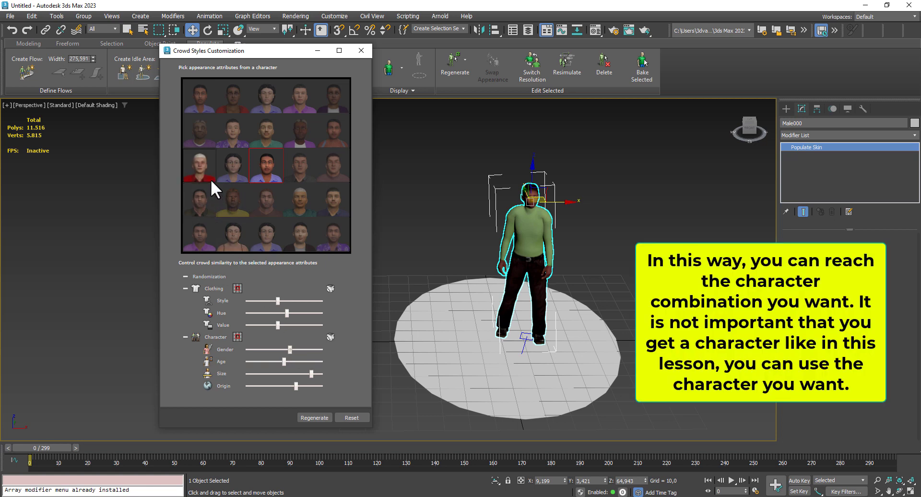
{"action": "left_click", "coordinate": [313, 417]}
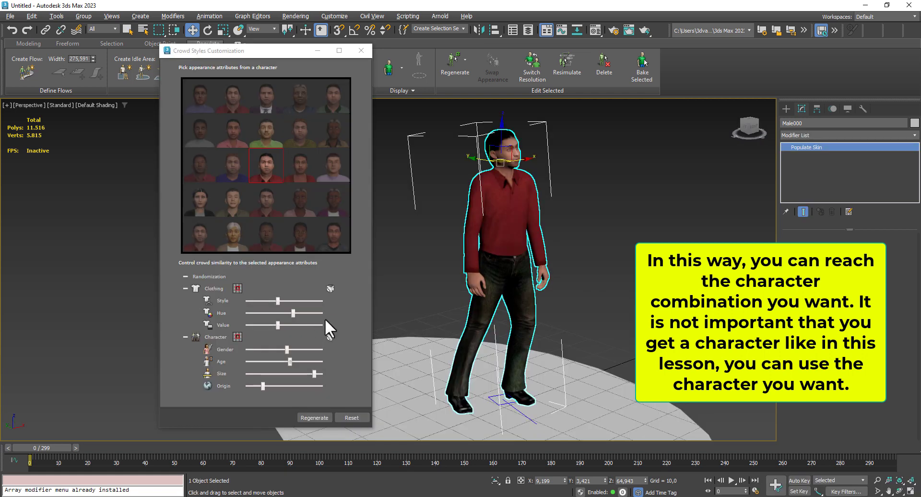
{"action": "left_click", "coordinate": [361, 50]}
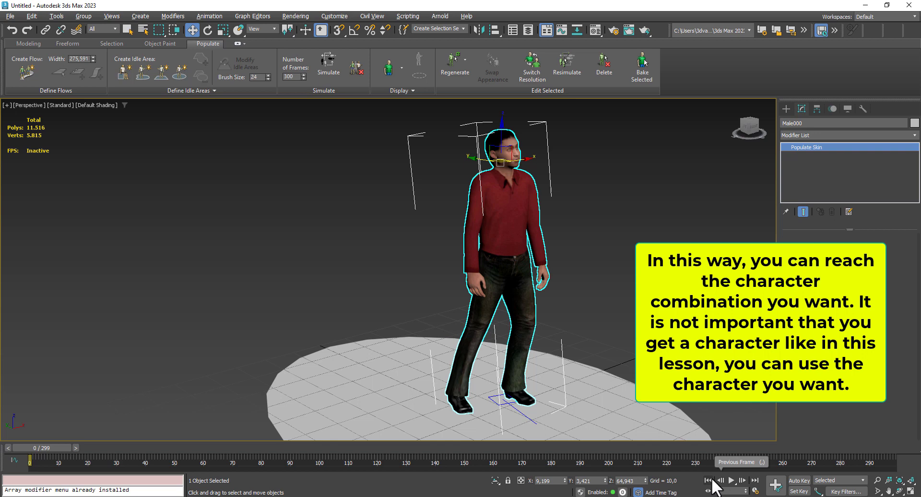
- Play back the simulated character's idle animation, viewing it from the front, and stop the playback
{"action": "left_click", "coordinate": [731, 480]}
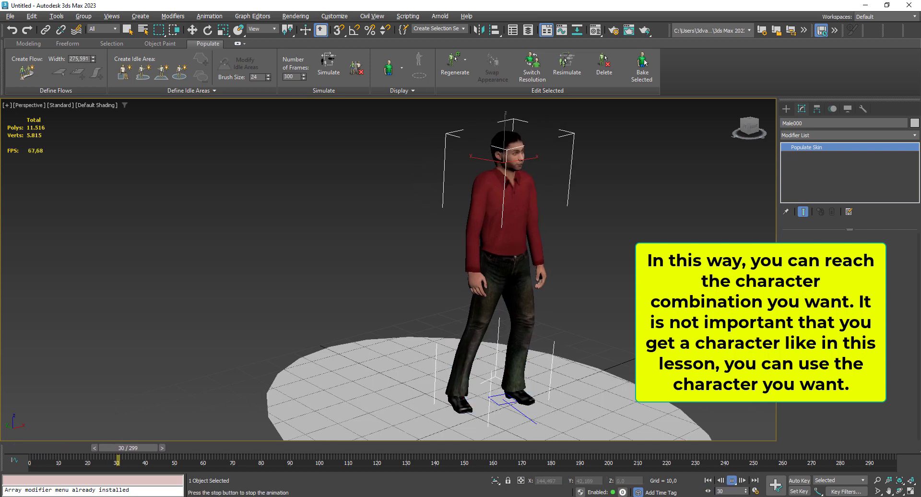
{"action": "middle_click_drag", "start_coordinate": [668, 291], "coordinate": [617, 290], "text": "alt"}
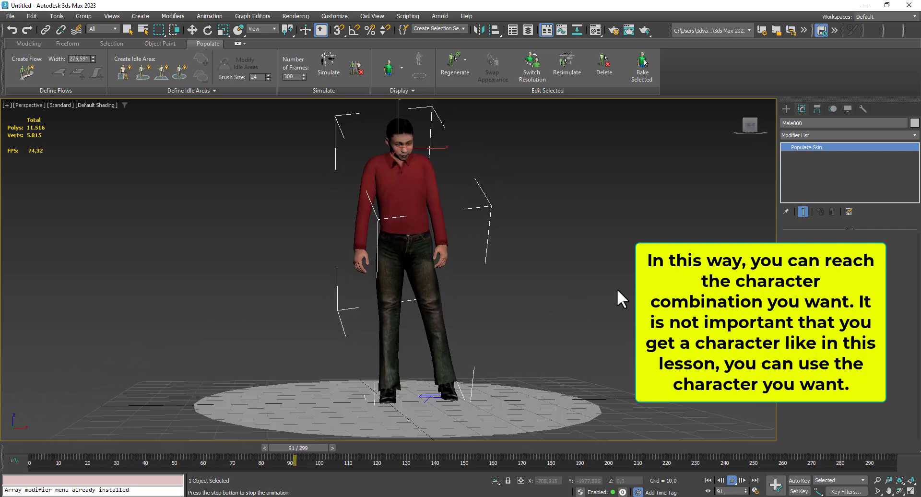
{"action": "left_click", "coordinate": [732, 481]}
{"action": "key", "text": "w"}
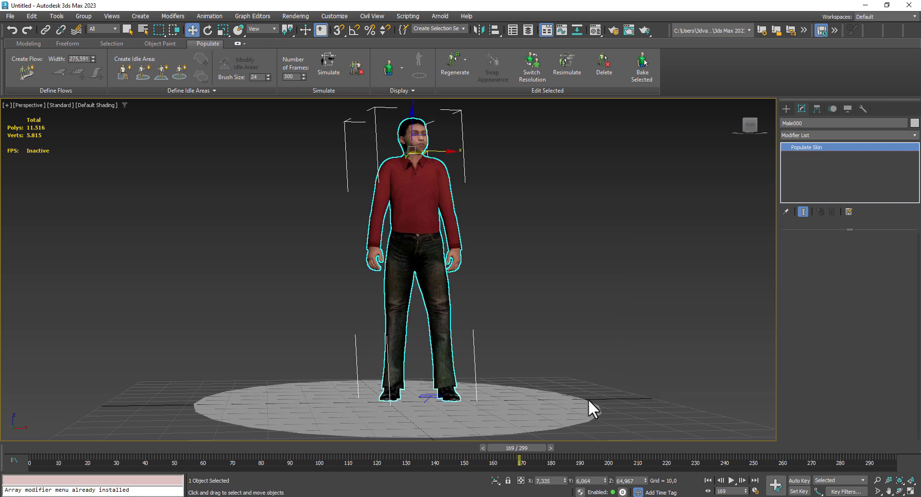
- Hide the circular idle area under the character
{"action": "left_click", "coordinate": [575, 411]}
{"action": "right_click", "coordinate": [574, 412]}
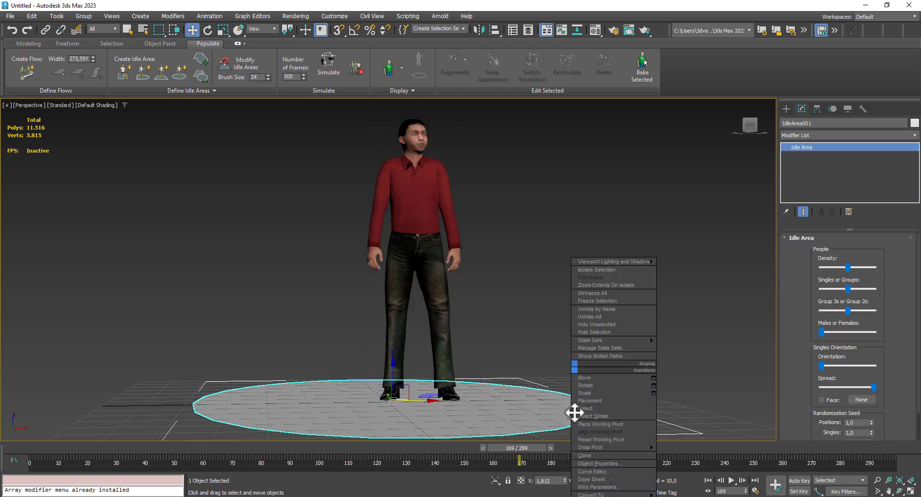
{"action": "left_click", "coordinate": [595, 332]}
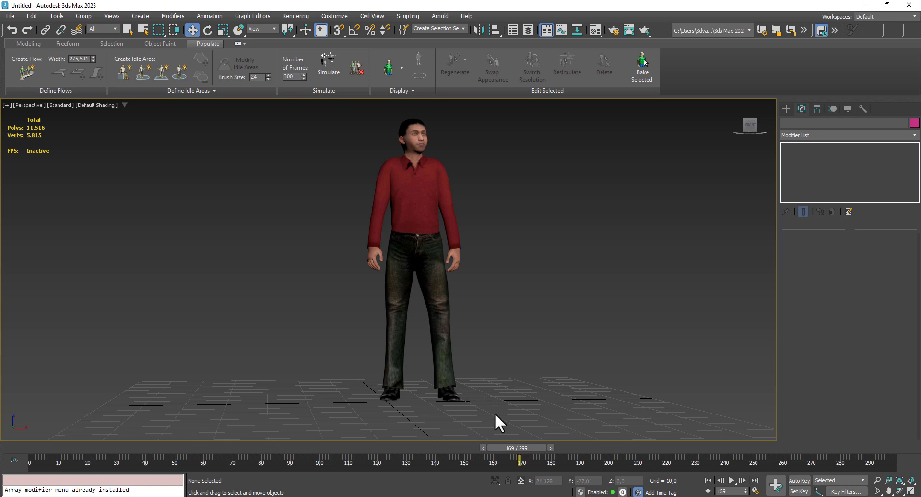
- Select the male character, return to frame 0 and bake it
{"action": "left_click", "coordinate": [411, 252]}
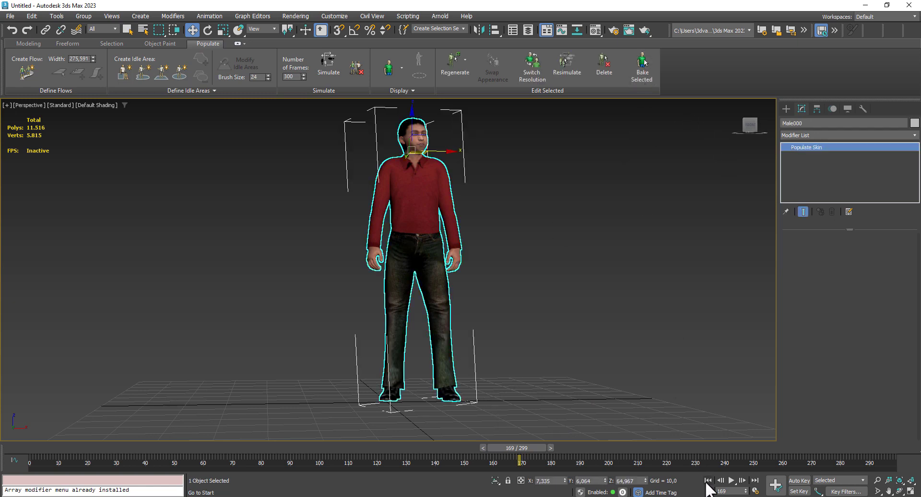
{"action": "left_click", "coordinate": [707, 481]}
{"action": "left_click", "coordinate": [644, 66]}
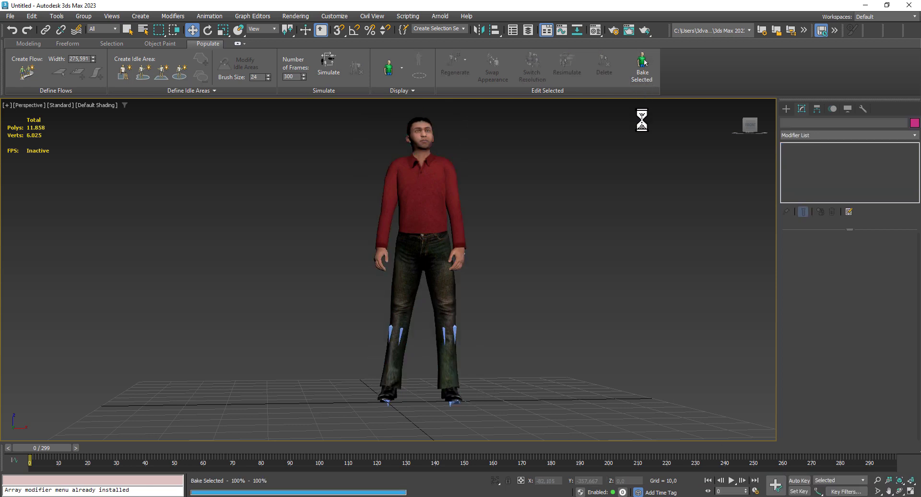
- Select the whole baked character with its bones and start exporting it as an FBX file named Character
{"action": "left_click_drag", "start_coordinate": [312, 217], "coordinate": [304, 120]}
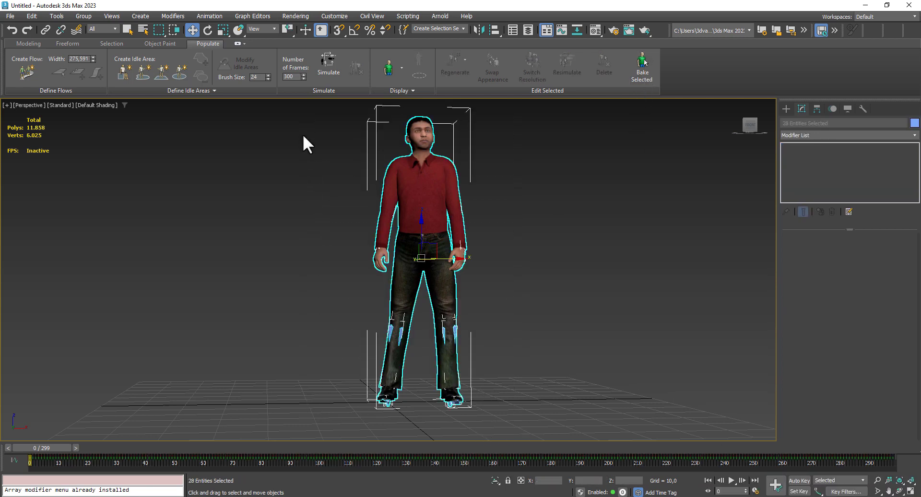
{"action": "left_click", "coordinate": [16, 16]}
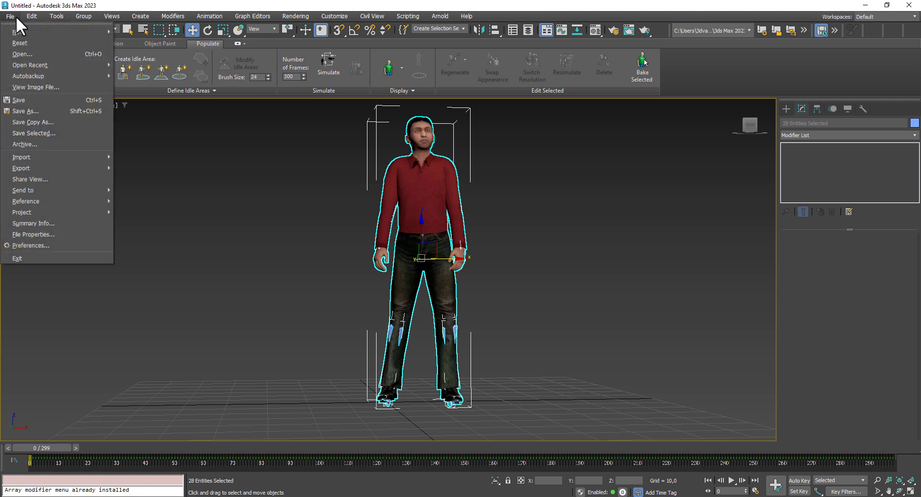
{"action": "mouse_move", "coordinate": [68, 166]}
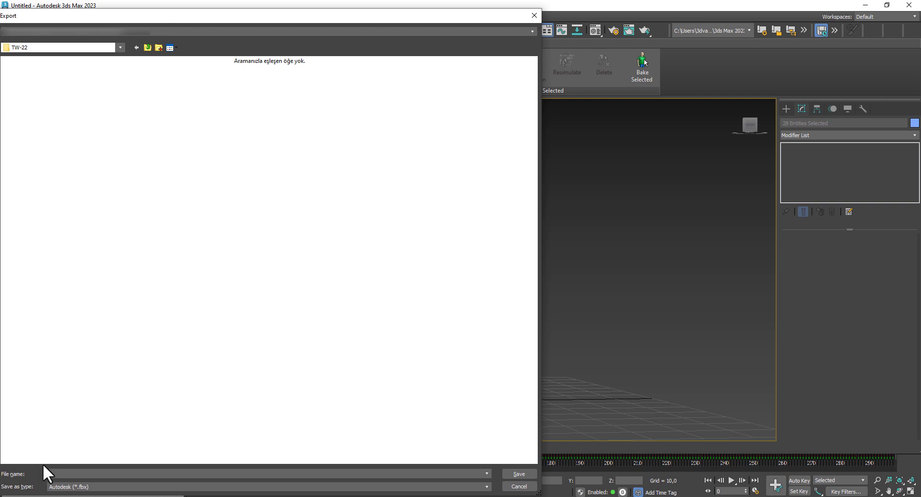
{"action": "left_click", "coordinate": [69, 474]}
{"action": "type", "text": "cHARACTER"}
{"action": "key", "text": "ctrl+a"}
{"action": "type", "text": "Character"}
{"action": "left_click", "coordinate": [523, 473]}
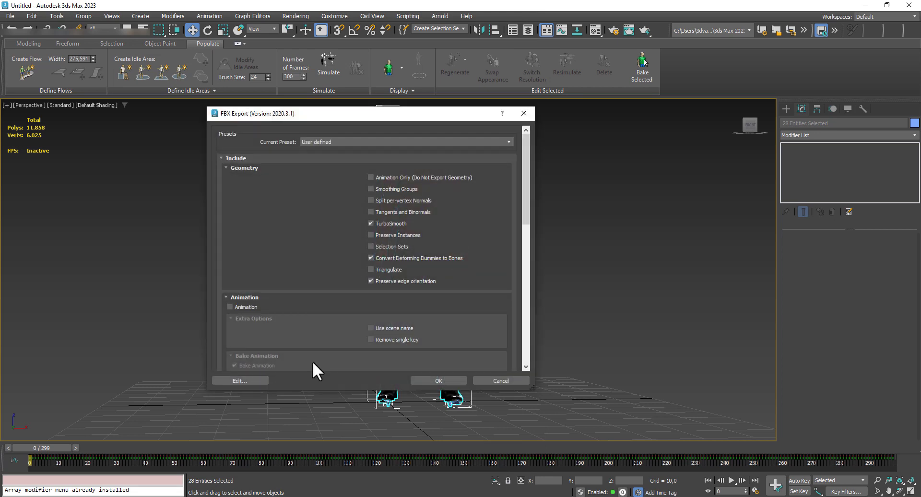
- Include the animation in the FBX export with Bake Animation over frames 0 to 299, and complete the export
{"action": "left_click", "coordinate": [230, 307]}
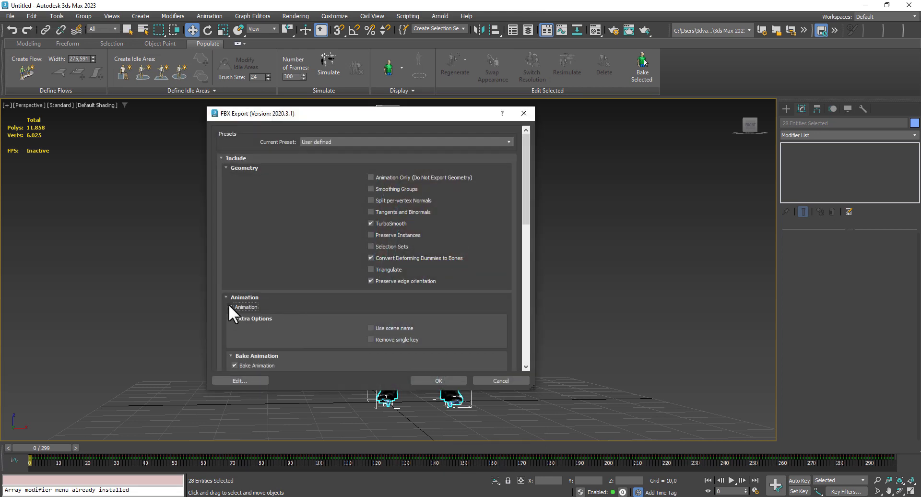
{"action": "scroll", "coordinate": [318, 341], "scroll_direction": "down", "scroll_amount": 2}
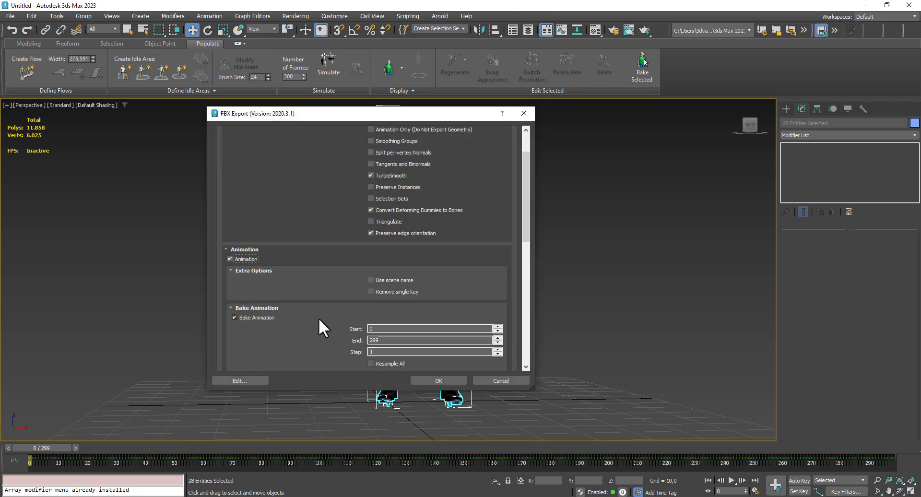
{"action": "left_click", "coordinate": [451, 382]}
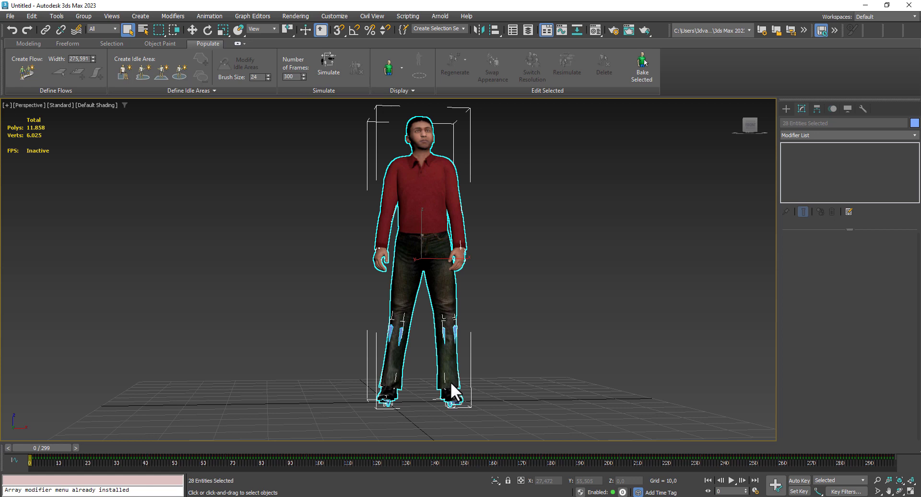
- Deselect the baked character, play back its animation and stop the playback
{"action": "left_click", "coordinate": [702, 334]}
{"action": "left_click", "coordinate": [732, 480]}
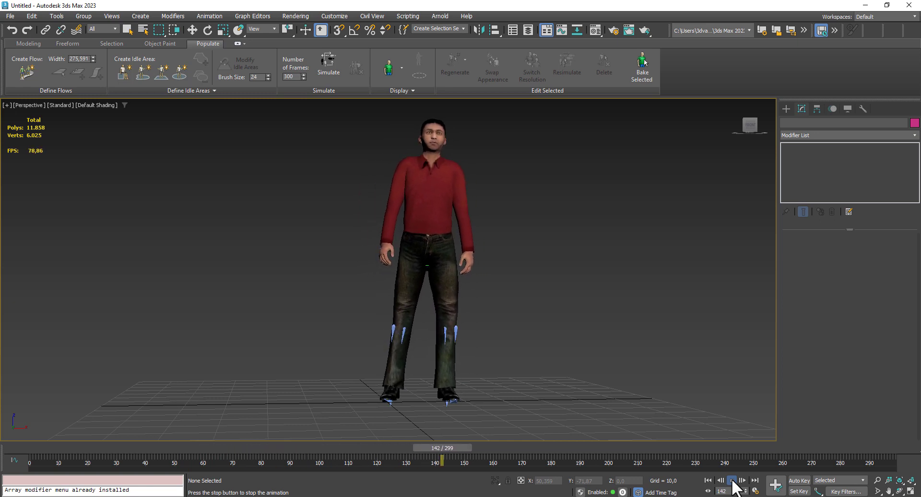
{"action": "left_click", "coordinate": [731, 481]}
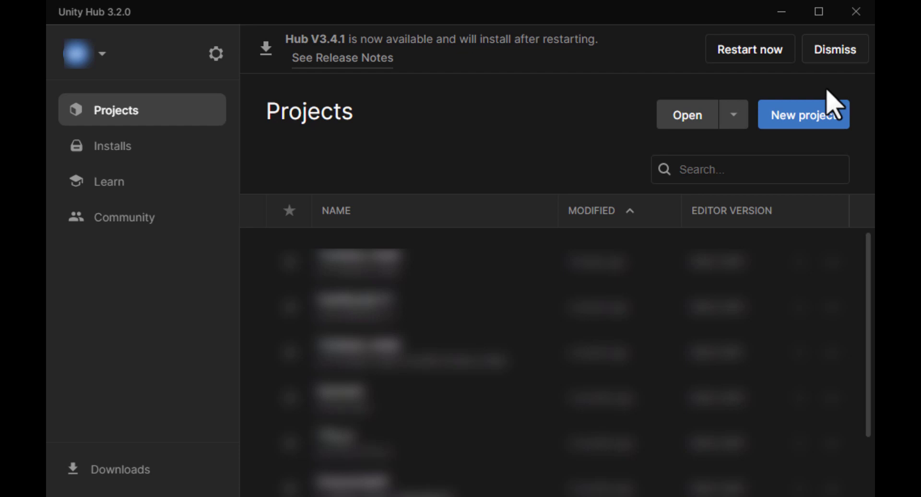
- Switch to Unity Hub and create a project named CharacterTest on D:\ from the 3D Sample Scene (URP) template
{"action": "left_click", "coordinate": [804, 121]}
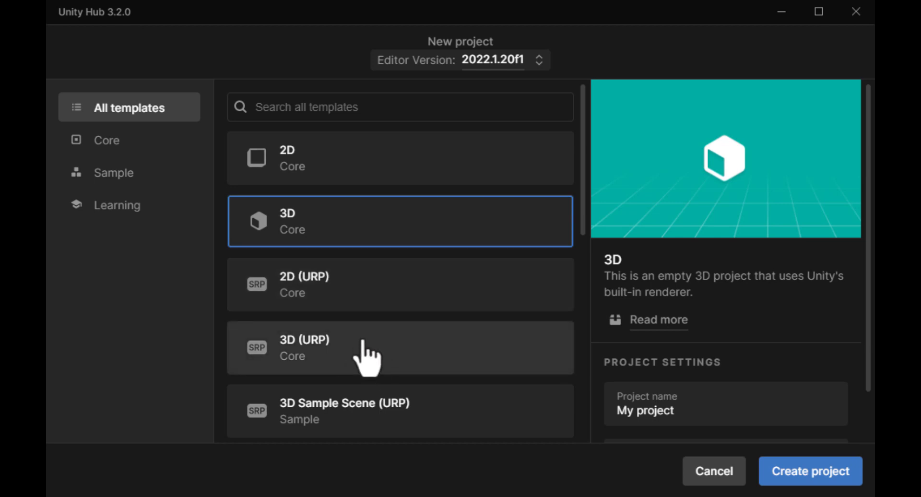
{"action": "left_click", "coordinate": [363, 422]}
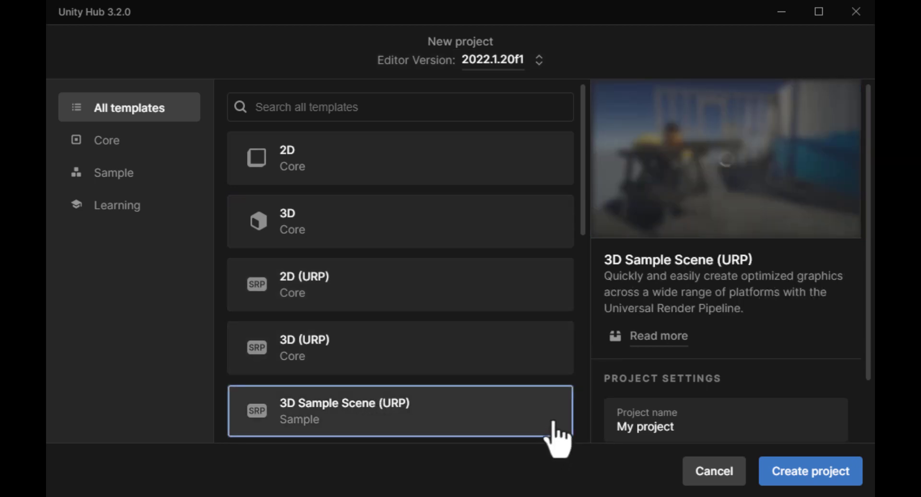
{"action": "left_click", "coordinate": [797, 422]}
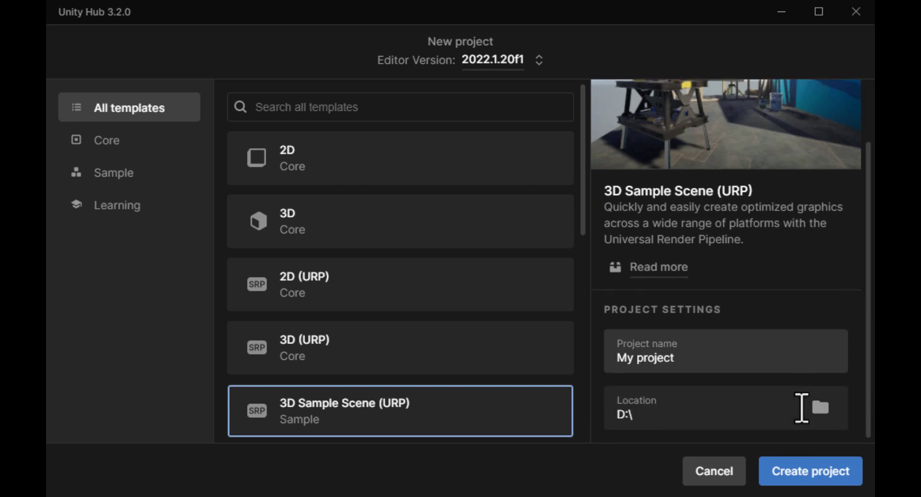
{"action": "type", "text": "CharacterTest"}
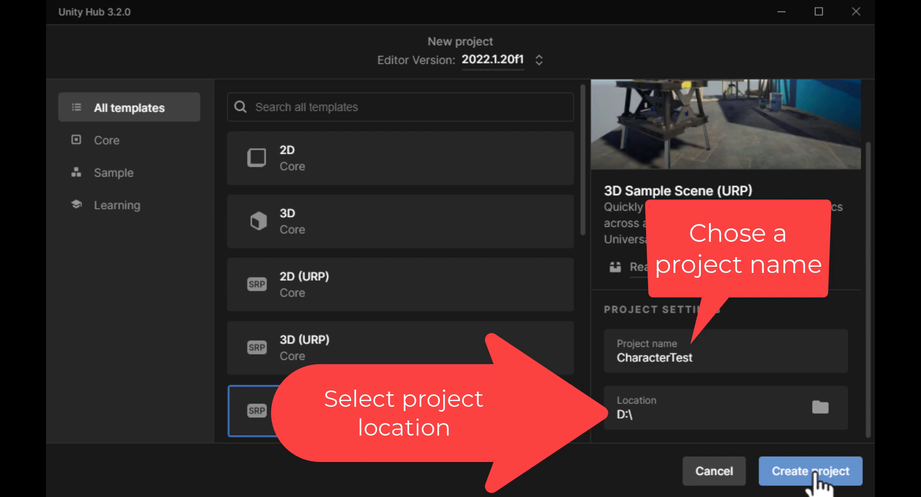
{"action": "left_click", "coordinate": [814, 474]}
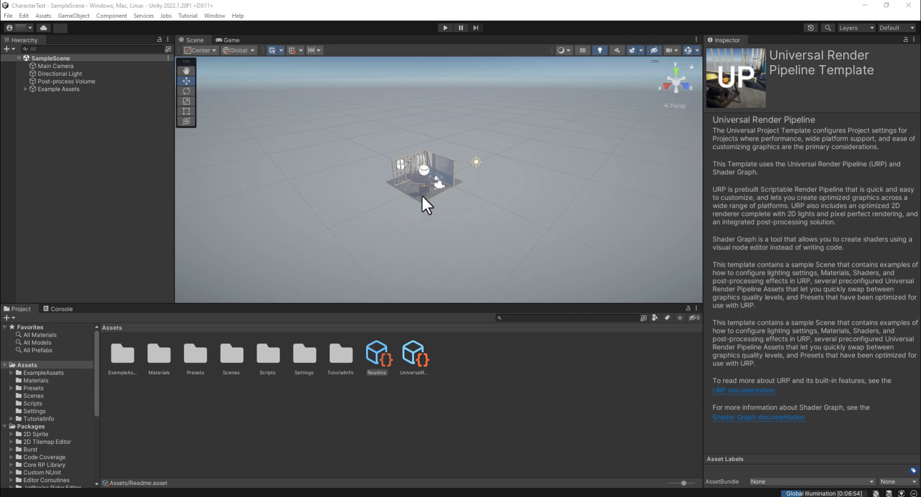
- Turn off automatic light generation and the environment fog in the sample scene's lighting settings, and close those settings
{"action": "scroll", "coordinate": [422, 195], "scroll_direction": "up", "scroll_amount": 1}
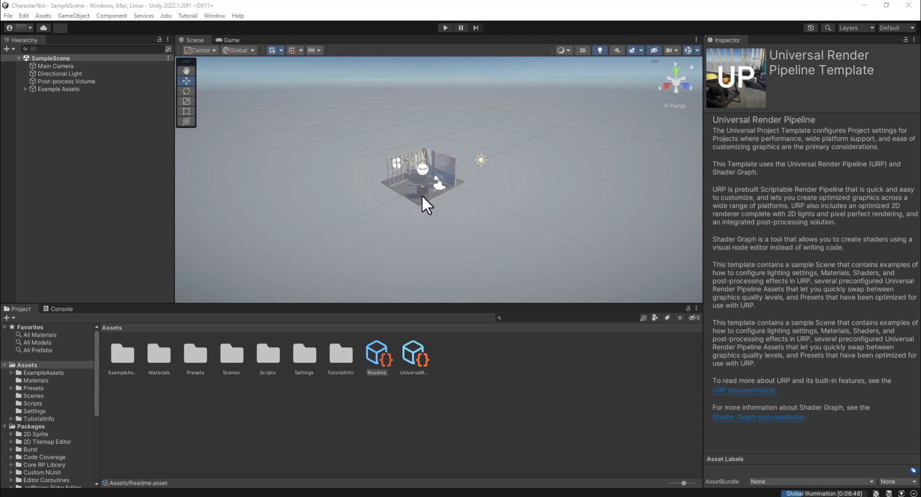
{"action": "left_click", "coordinate": [215, 17]}
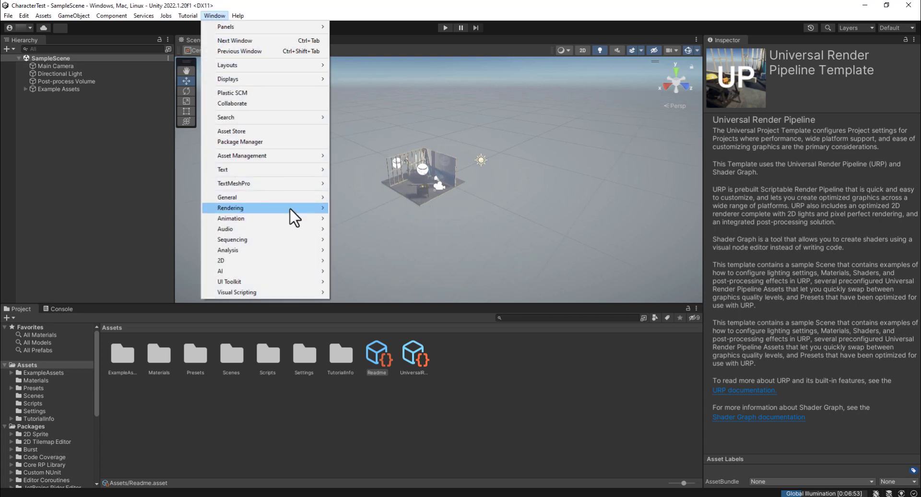
{"action": "mouse_move", "coordinate": [289, 207]}
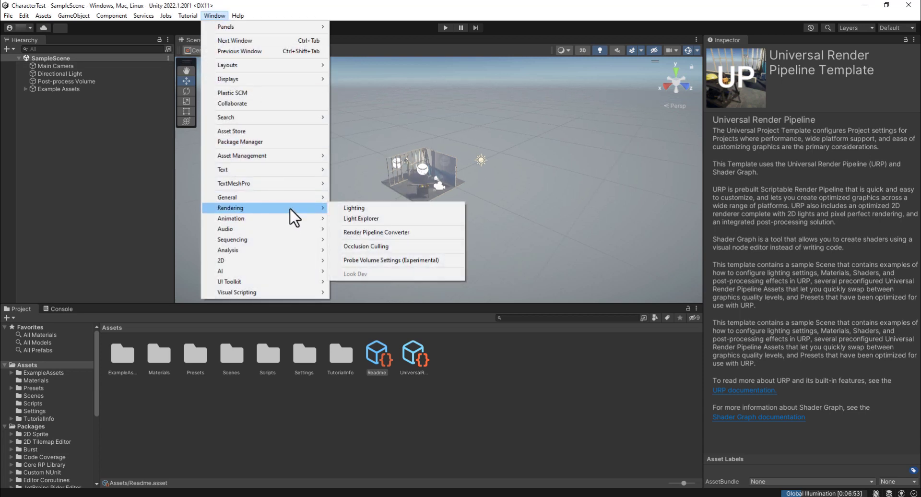
{"action": "left_click", "coordinate": [359, 208]}
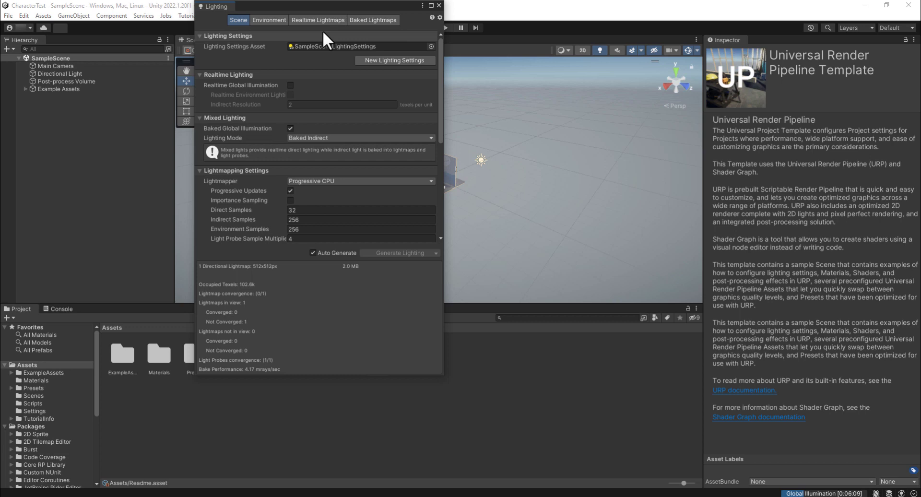
{"action": "left_click", "coordinate": [312, 252]}
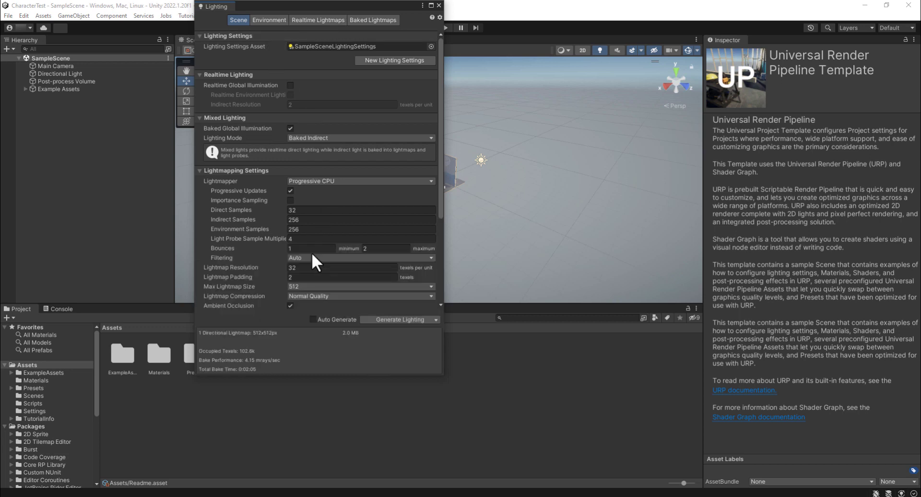
{"action": "left_click", "coordinate": [273, 19]}
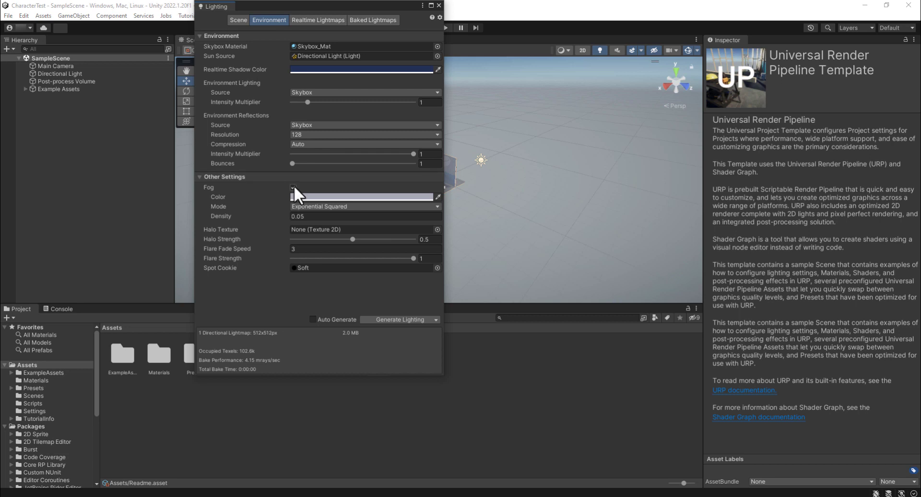
{"action": "left_click", "coordinate": [439, 5]}
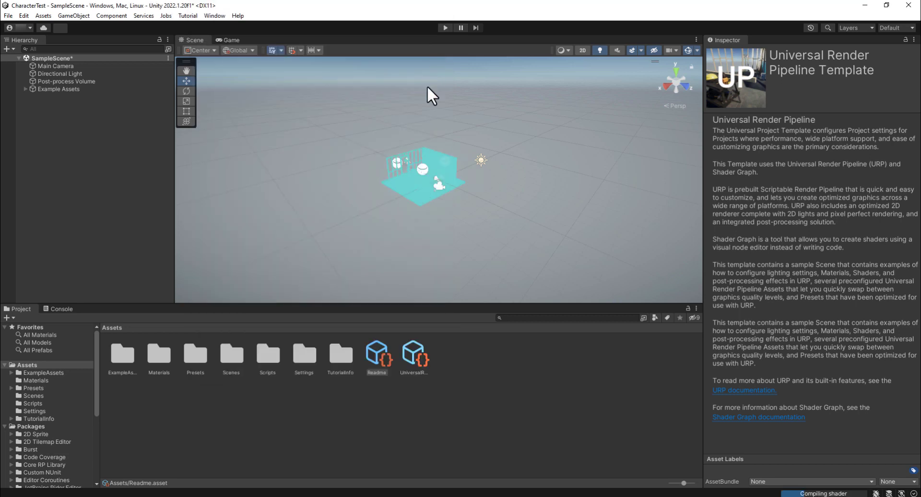
- Rearrange the editor layout so the Project window is docked below the Inspector
{"action": "scroll", "coordinate": [436, 185], "scroll_direction": "up", "scroll_amount": 1}
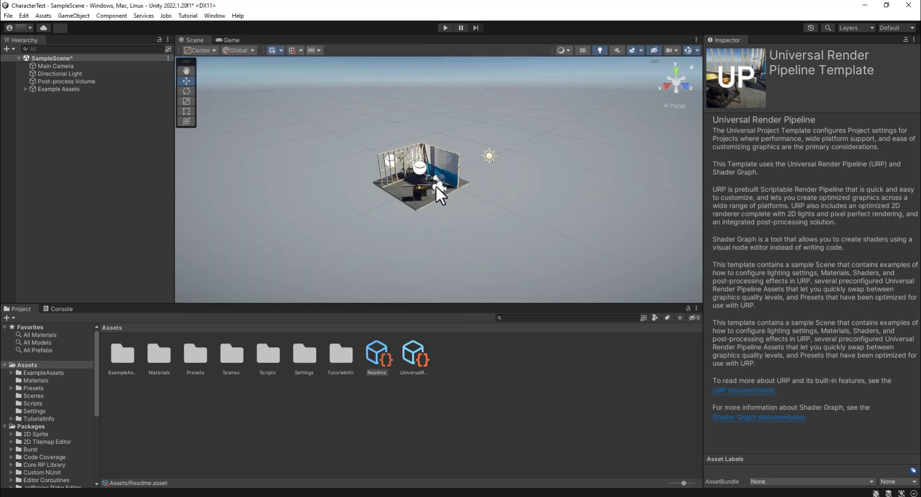
{"action": "scroll", "coordinate": [436, 186], "scroll_direction": "up", "scroll_amount": 5}
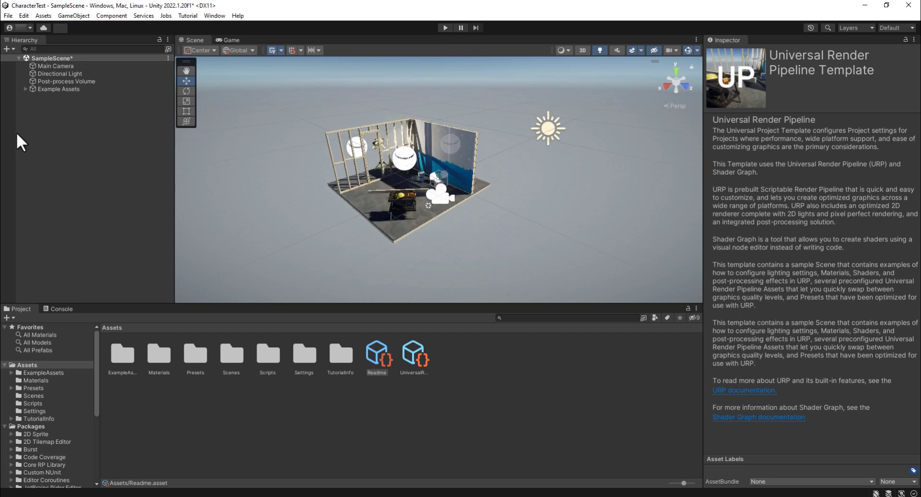
{"action": "scroll", "coordinate": [429, 218], "scroll_direction": "up", "scroll_amount": 1}
{"action": "left_click_drag", "start_coordinate": [411, 300], "coordinate": [411, 320]}
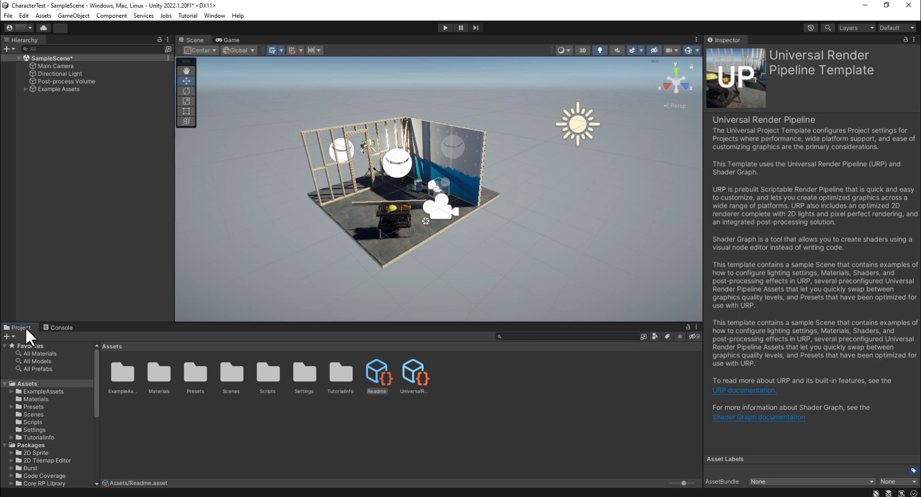
{"action": "left_click_drag", "start_coordinate": [25, 327], "coordinate": [723, 220]}
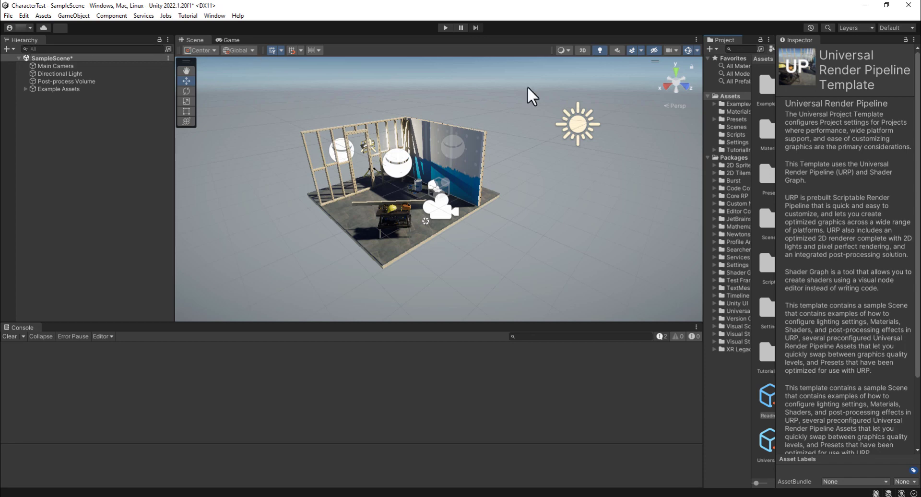
{"action": "left_click_drag", "start_coordinate": [721, 39], "coordinate": [830, 417]}
- Dock the Hierarchy beside the Inspector and the Game view beside the Console, and widen the Game view
{"action": "left_click_drag", "start_coordinate": [25, 41], "coordinate": [755, 185]}
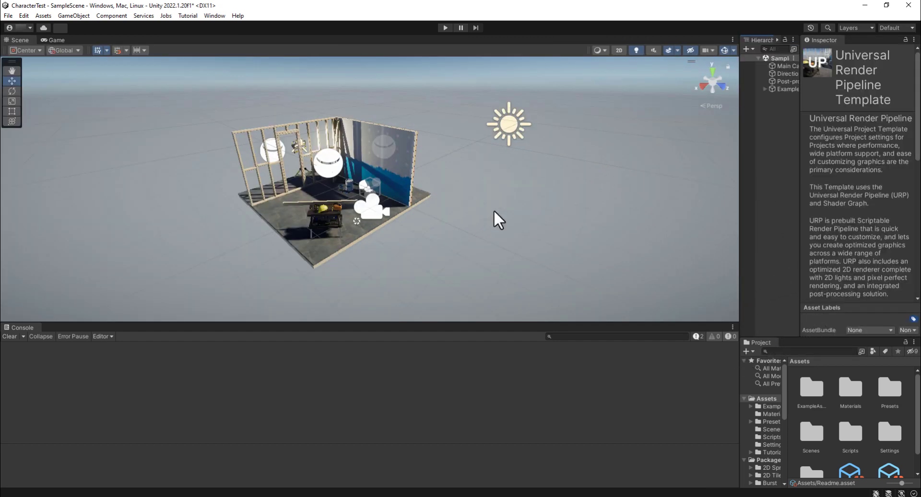
{"action": "left_click_drag", "start_coordinate": [50, 40], "coordinate": [77, 407]}
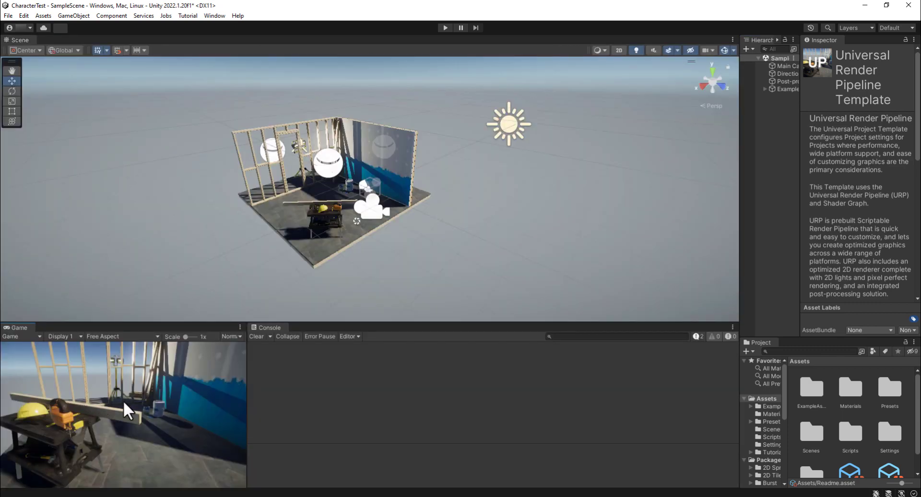
{"action": "left_click_drag", "start_coordinate": [247, 362], "coordinate": [366, 369]}
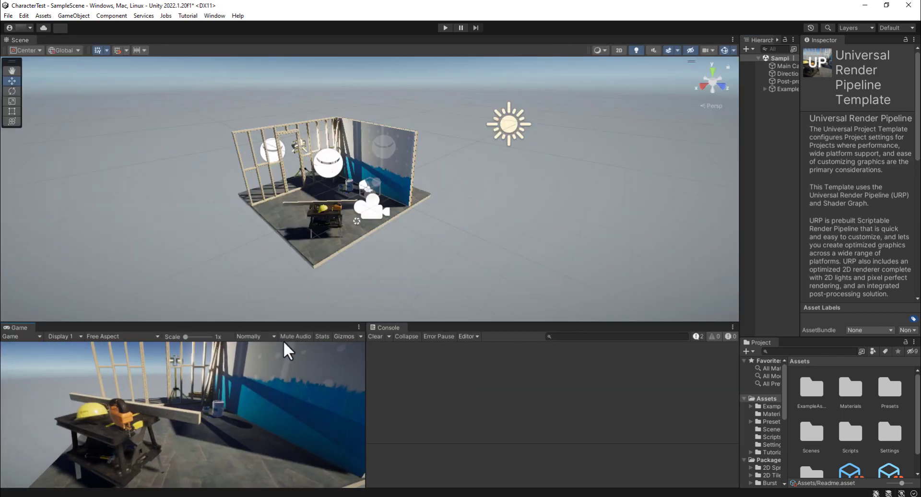
- Resize the docked editor areas so the Game view is taller and the Hierarchy and Project areas are wider, with a taller Project window
{"action": "left_click_drag", "start_coordinate": [284, 321], "coordinate": [290, 301]}
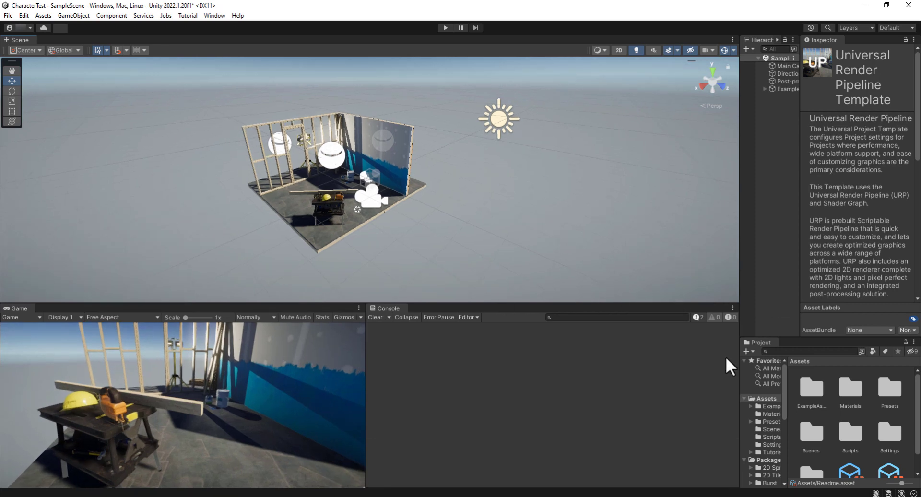
{"action": "left_click_drag", "start_coordinate": [738, 353], "coordinate": [725, 299]}
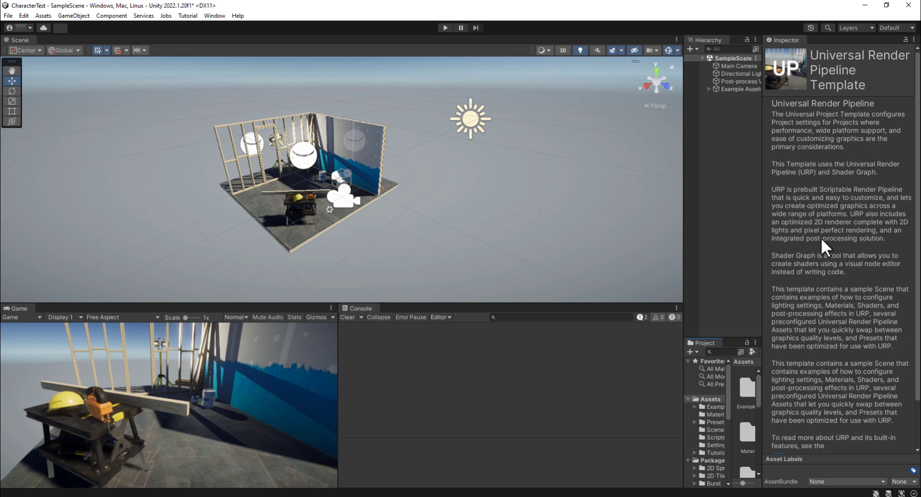
{"action": "left_click_drag", "start_coordinate": [685, 372], "coordinate": [578, 372]}
{"action": "left_click_drag", "start_coordinate": [689, 303], "coordinate": [775, 302]}
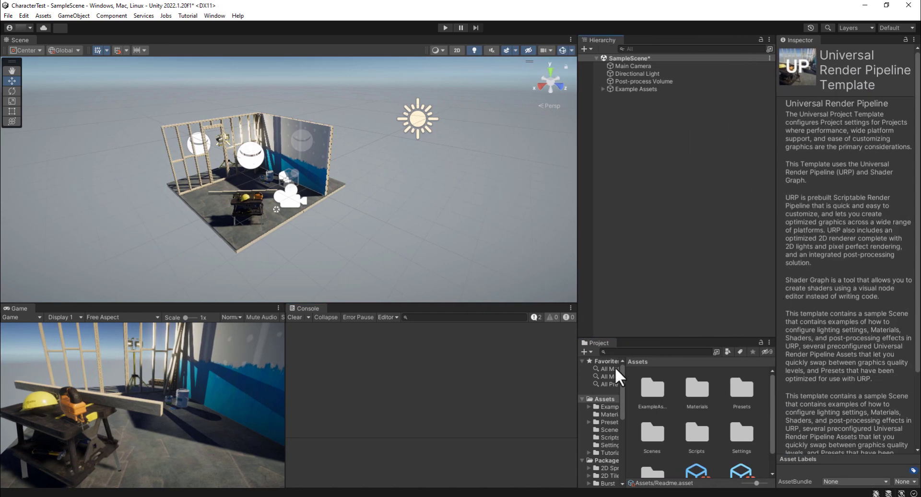
{"action": "left_click_drag", "start_coordinate": [625, 373], "coordinate": [642, 376]}
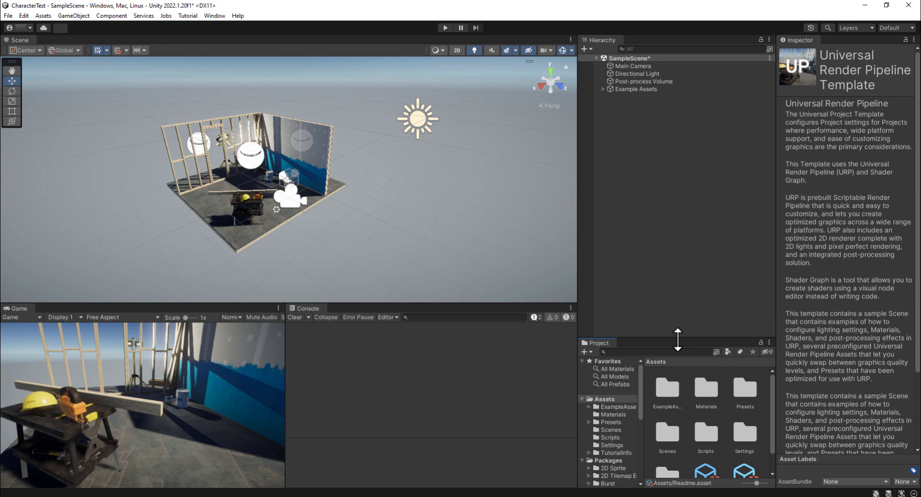
{"action": "left_click_drag", "start_coordinate": [678, 339], "coordinate": [678, 302]}
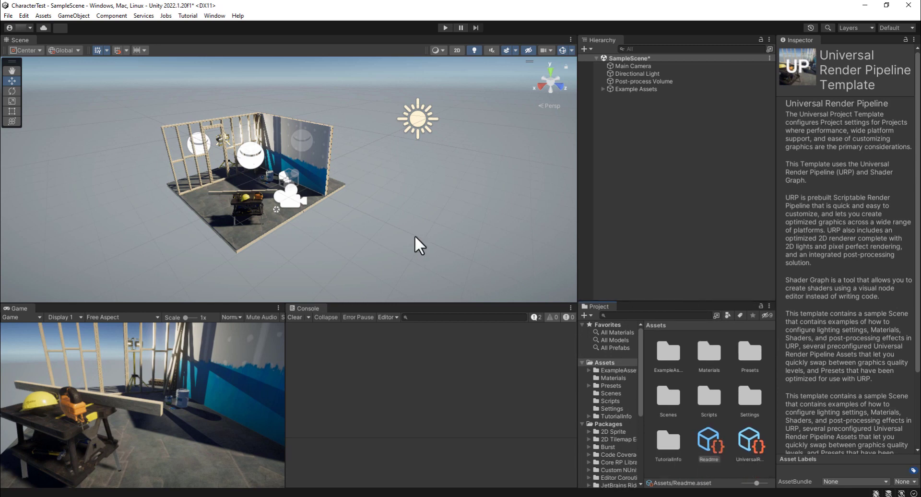
- Unpack the WorkshopSet and Props prefabs inside the Example Assets group
{"action": "left_click", "coordinate": [606, 88]}
{"action": "left_click", "coordinate": [603, 89]}
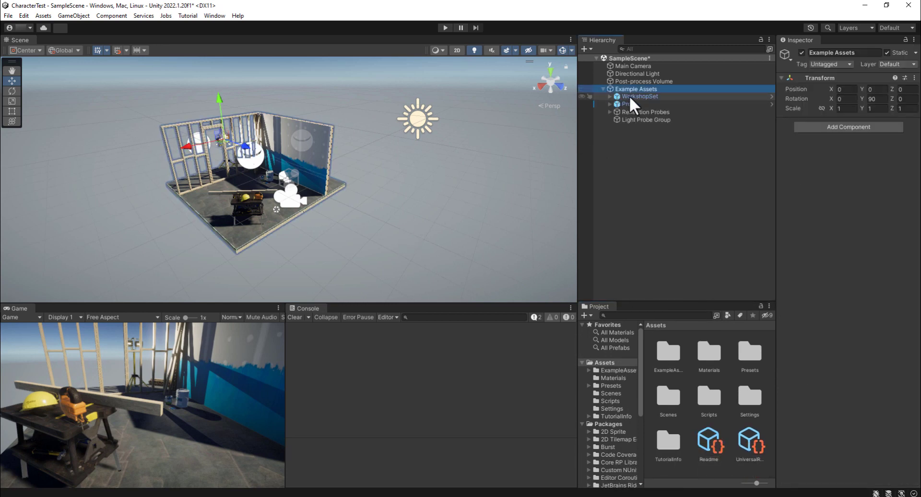
{"action": "left_click", "coordinate": [610, 96]}
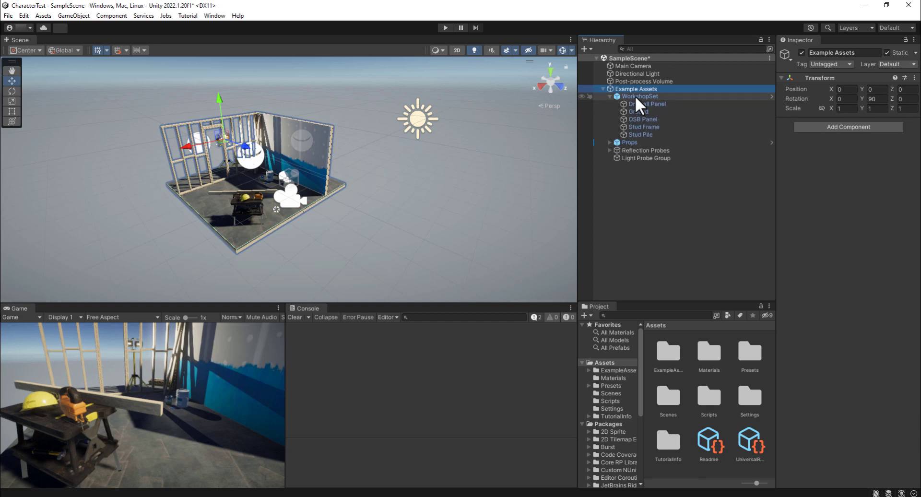
{"action": "left_click", "coordinate": [635, 96]}
{"action": "left_click", "coordinate": [610, 97]}
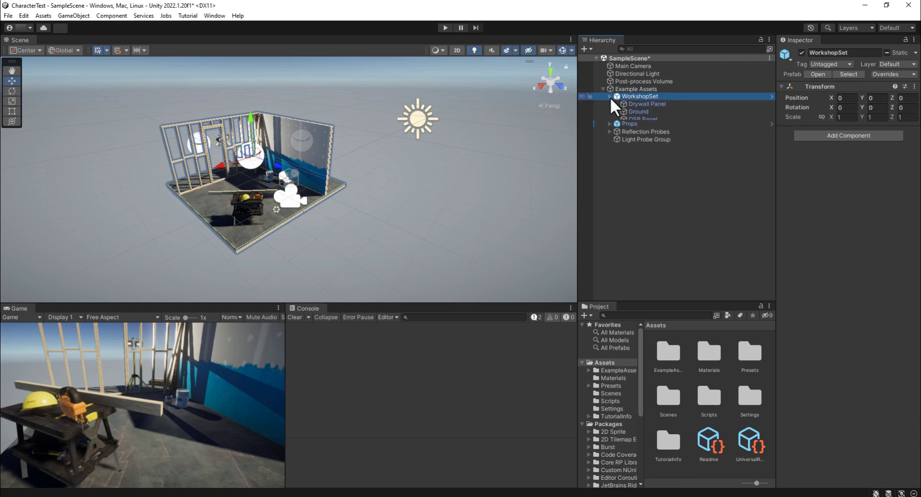
{"action": "left_click", "coordinate": [626, 104], "text": "ctrl"}
{"action": "right_click", "coordinate": [627, 106]}
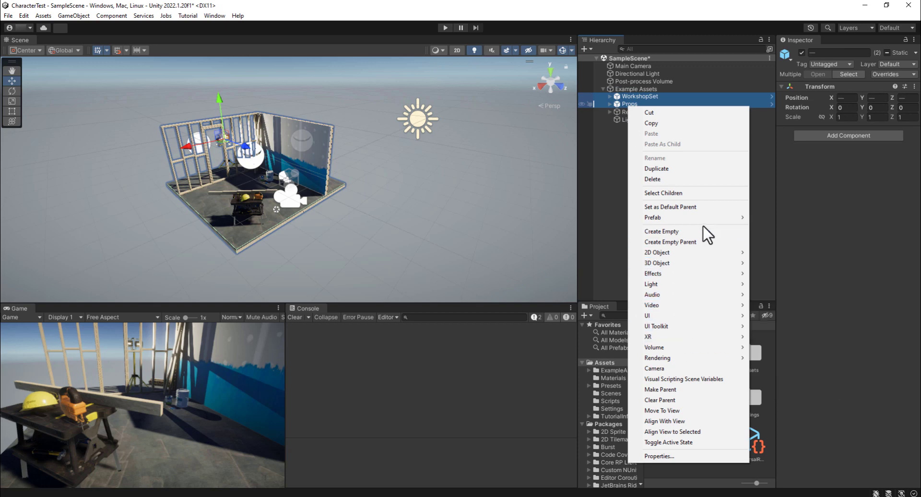
{"action": "mouse_move", "coordinate": [710, 218]}
{"action": "left_click", "coordinate": [788, 238]}
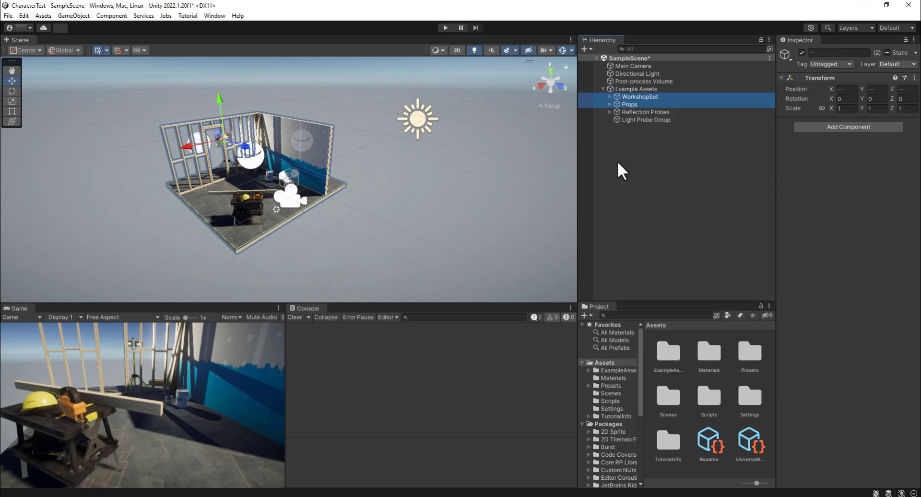
- Move Ground out of WorkshopSet to the scene root, and delete the Example Assets group
{"action": "left_click", "coordinate": [610, 96]}
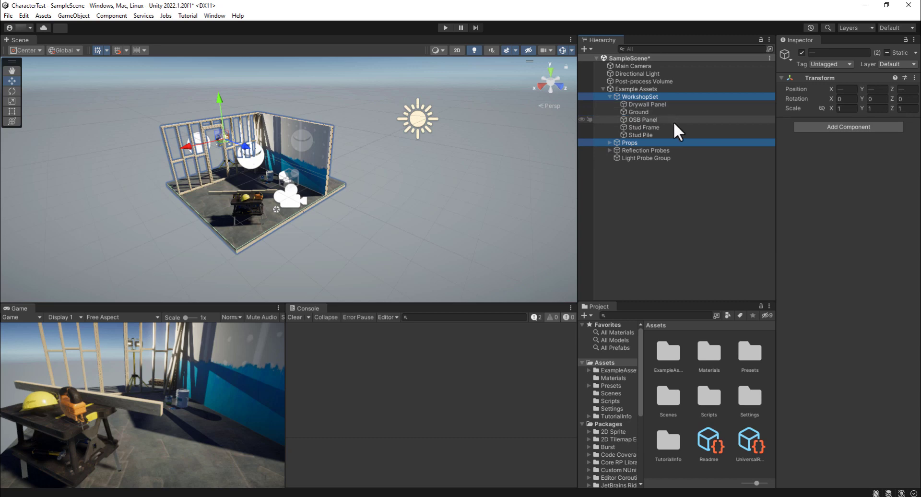
{"action": "left_click_drag", "start_coordinate": [637, 111], "coordinate": [637, 90]}
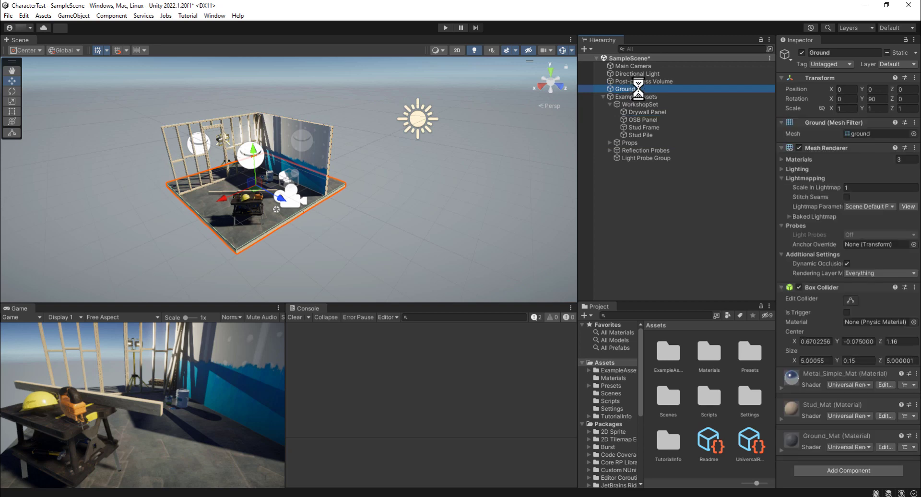
{"action": "left_click", "coordinate": [641, 99]}
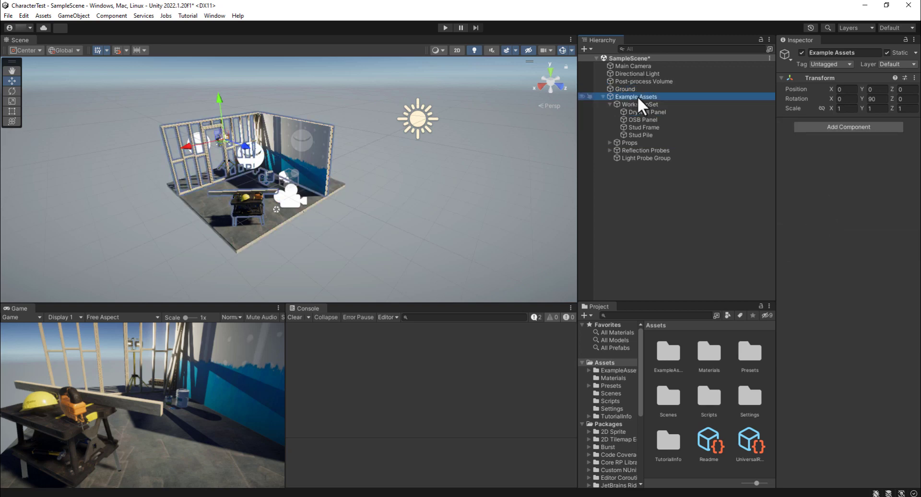
{"action": "key", "text": "Delete"}
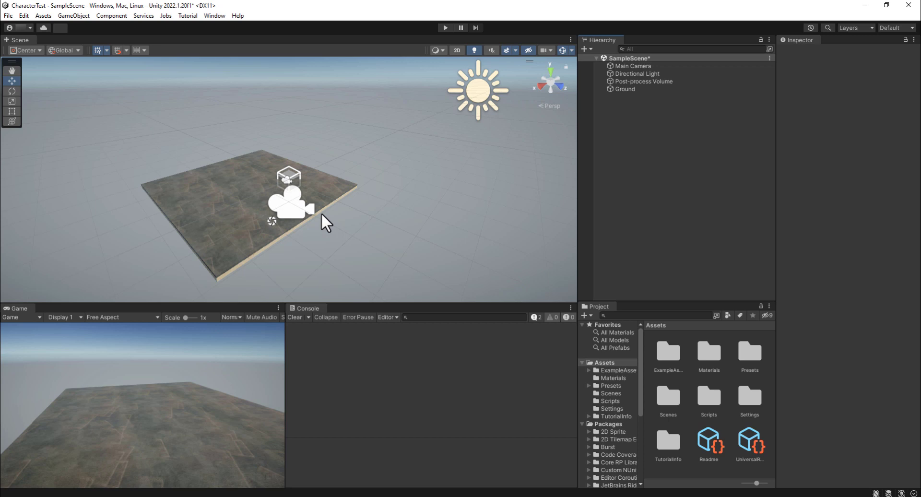
{"action": "middle_click_drag", "start_coordinate": [327, 222], "coordinate": [427, 217]}
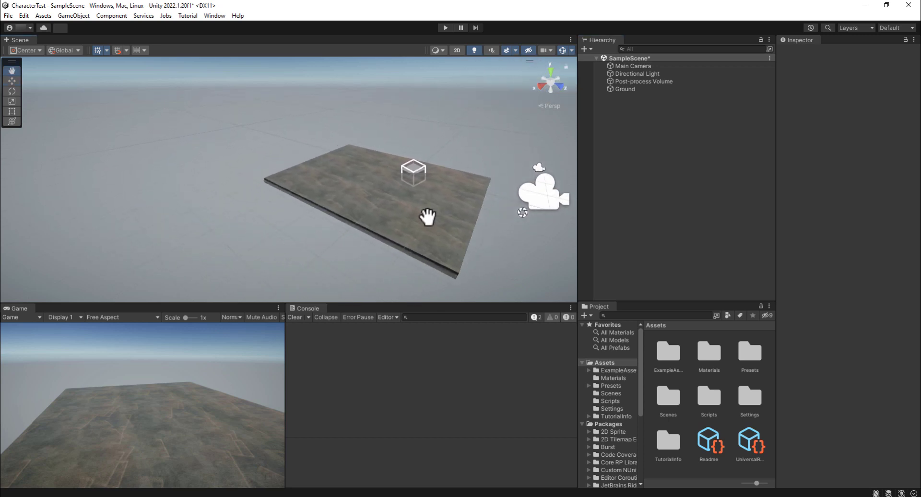
- Create a folder named Character in Assets and open it, after slightly widening the Hierarchy and Project columns and the folder tree
{"action": "left_click_drag", "start_coordinate": [576, 339], "coordinate": [563, 339]}
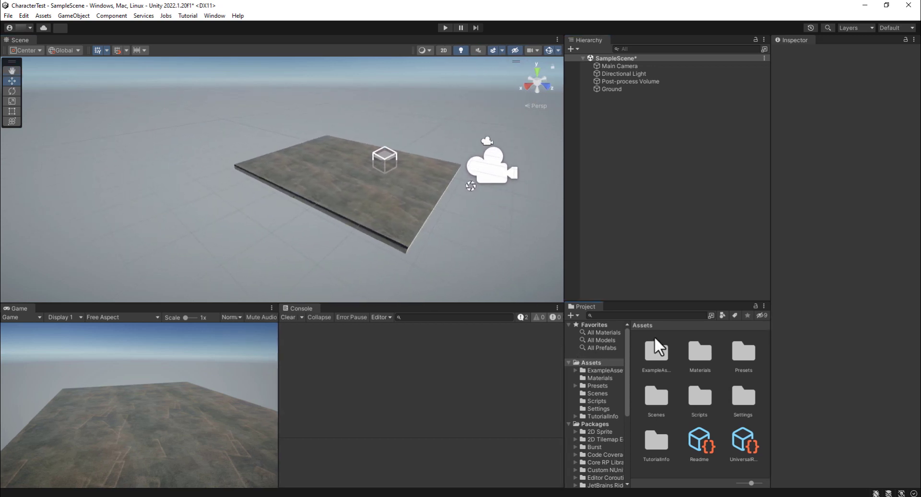
{"action": "left_click_drag", "start_coordinate": [628, 345], "coordinate": [647, 345]}
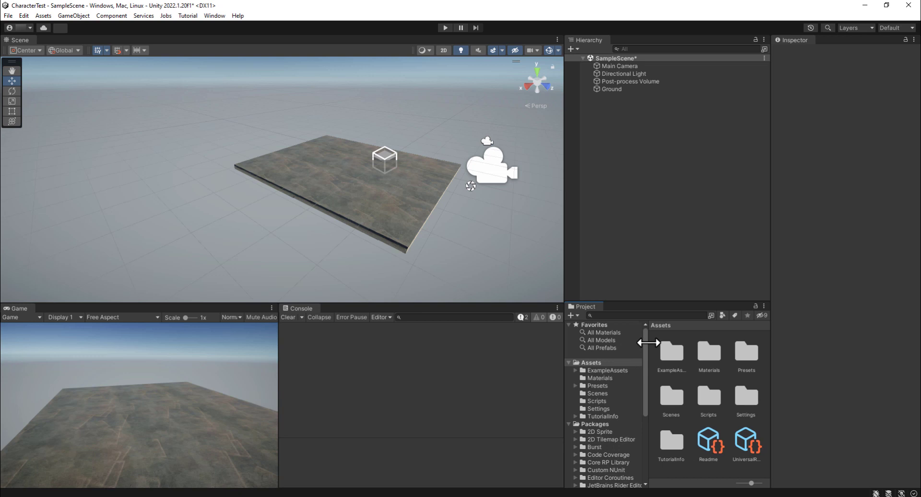
{"action": "right_click", "coordinate": [597, 361]}
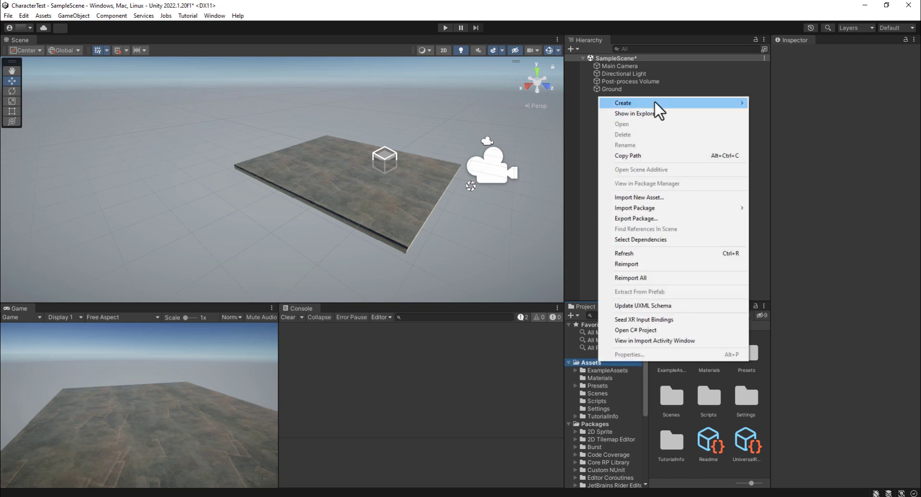
{"action": "mouse_move", "coordinate": [655, 104]}
{"action": "left_click", "coordinate": [776, 19]}
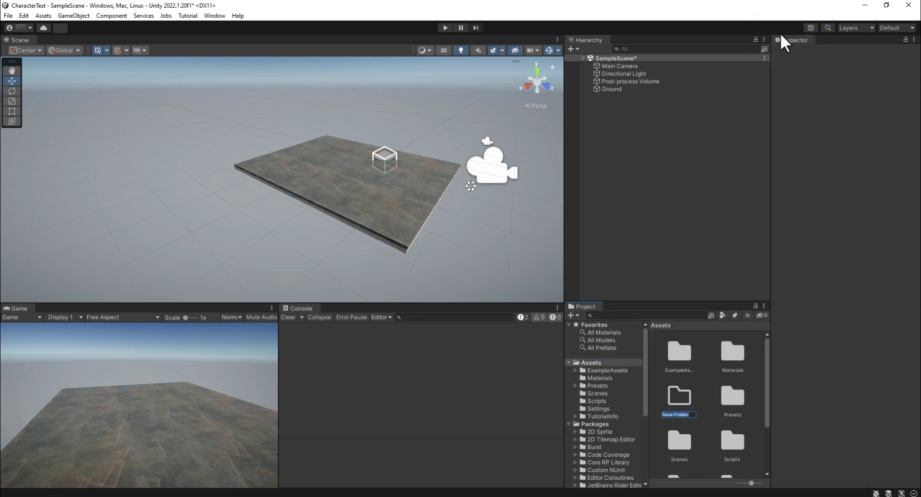
{"action": "type", "text": "Character"}
{"action": "key", "text": "Return"}
{"action": "double_click", "coordinate": [686, 362]}
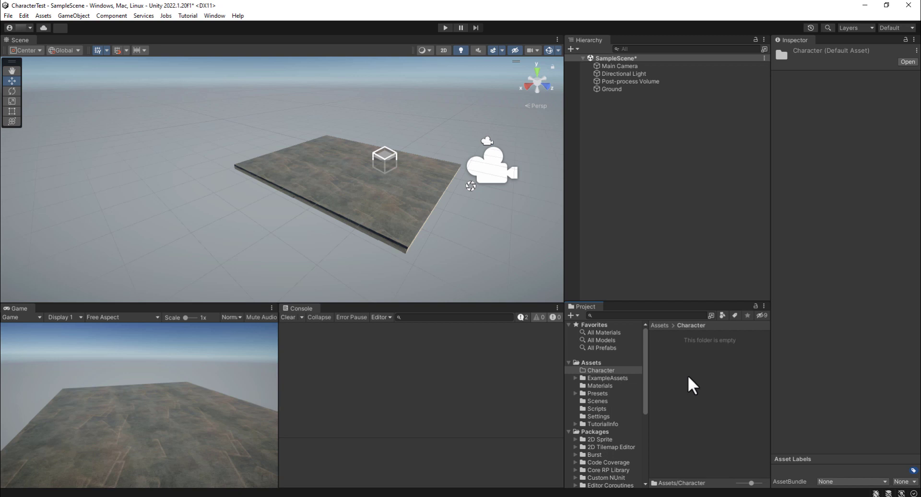
- Import the exported Character model file into the Character folder as a new asset
{"action": "right_click", "coordinate": [688, 375]}
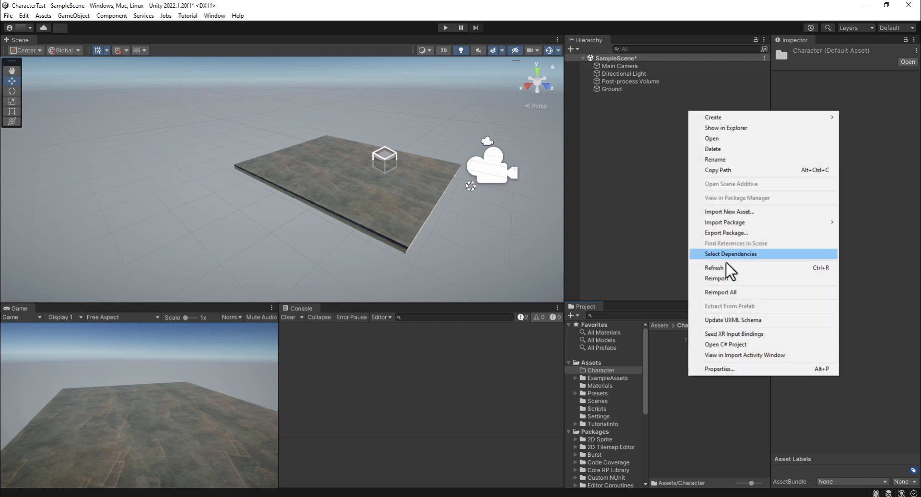
{"action": "left_click", "coordinate": [730, 211]}
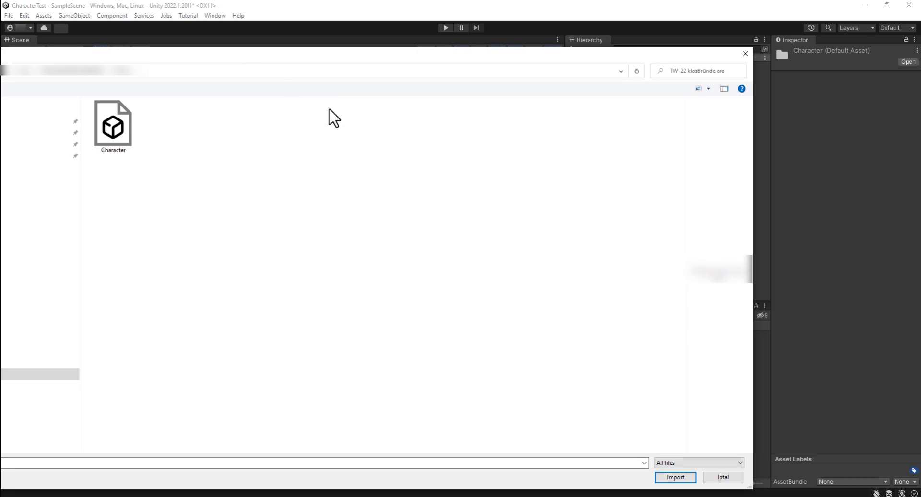
{"action": "left_click", "coordinate": [122, 138]}
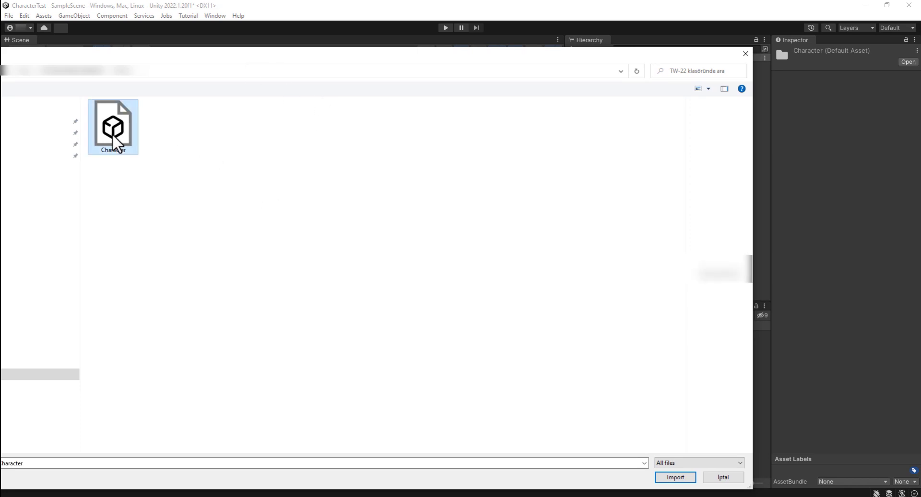
{"action": "left_click", "coordinate": [676, 477]}
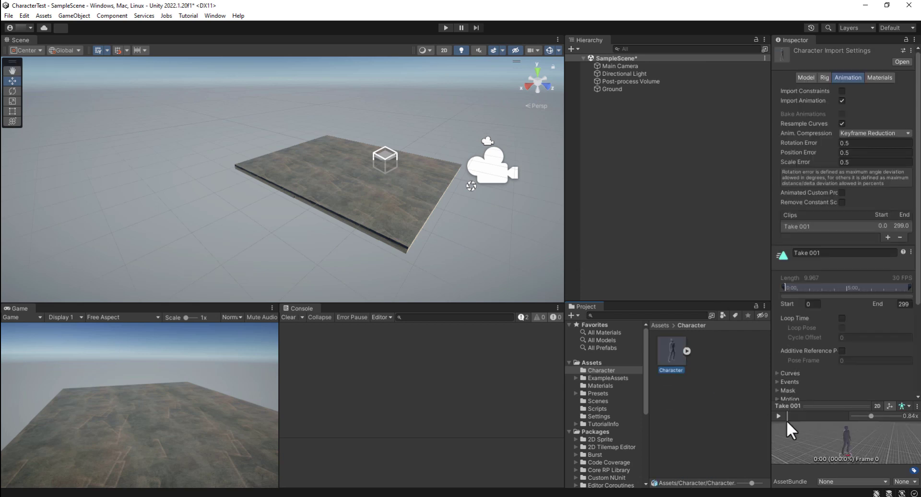
- Play the imported model's Take 001 clip in an enlarged animation preview and examine the character's motion from another angle
{"action": "left_click", "coordinate": [779, 416]}
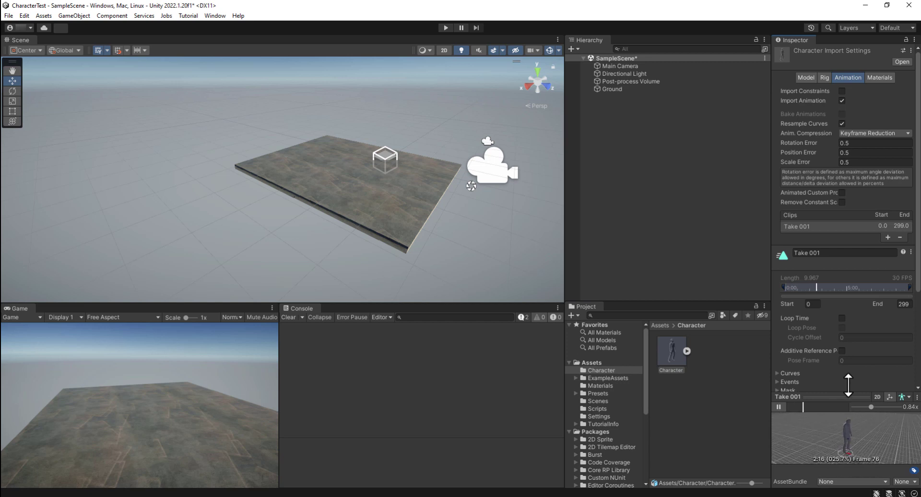
{"action": "left_click_drag", "start_coordinate": [847, 407], "coordinate": [846, 349]}
{"action": "left_click_drag", "start_coordinate": [851, 433], "coordinate": [818, 435]}
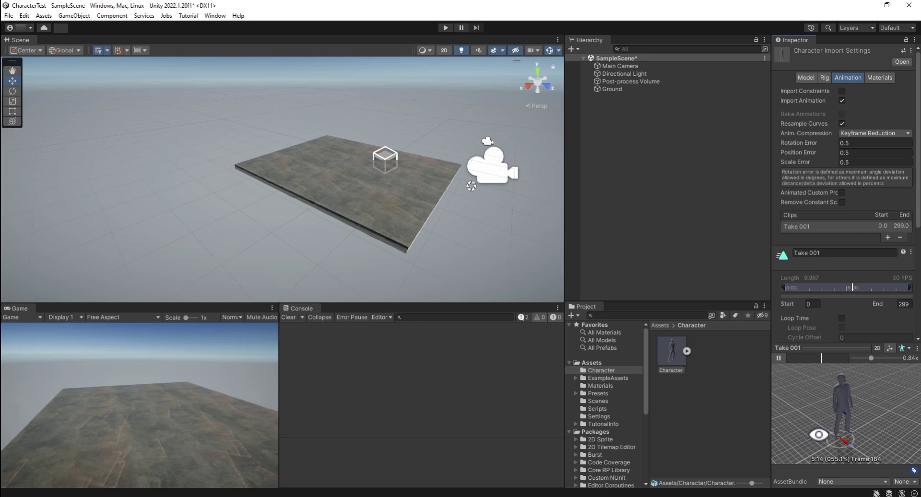
- Place the Character model in the scene, standing on the ground slab
{"action": "left_click", "coordinate": [671, 349]}
{"action": "left_click_drag", "start_coordinate": [660, 343], "coordinate": [370, 186]}
{"action": "left_click_drag", "start_coordinate": [408, 221], "coordinate": [326, 216], "text": "alt"}
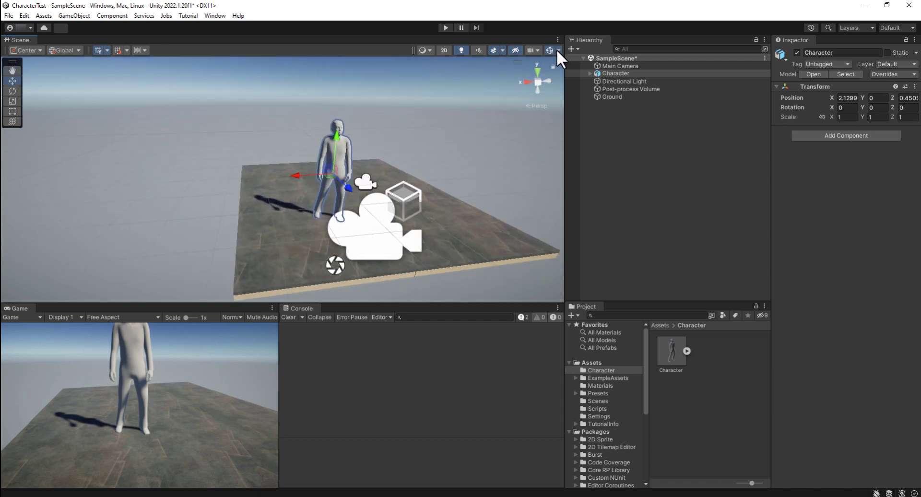
- Reduce the size of the 3D gizmo icons in the Scene view, and close the gizmo settings
{"action": "left_click", "coordinate": [558, 50]}
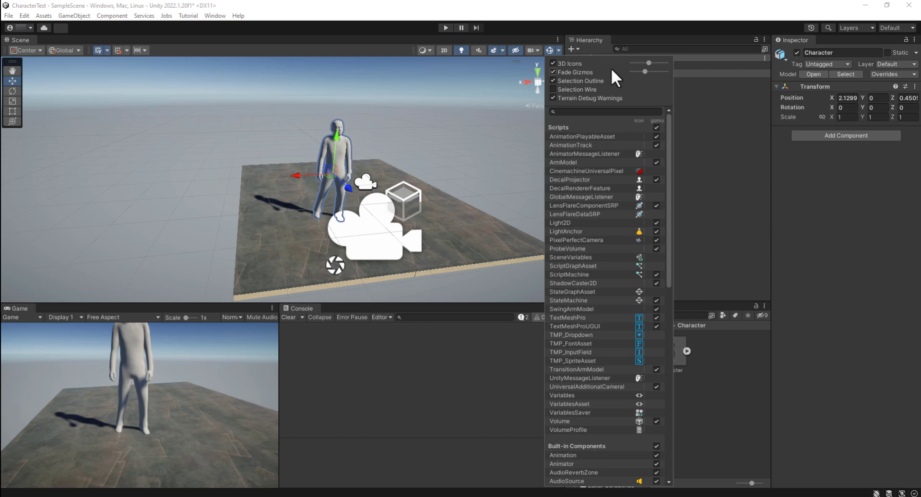
{"action": "left_click_drag", "start_coordinate": [645, 62], "coordinate": [638, 62]}
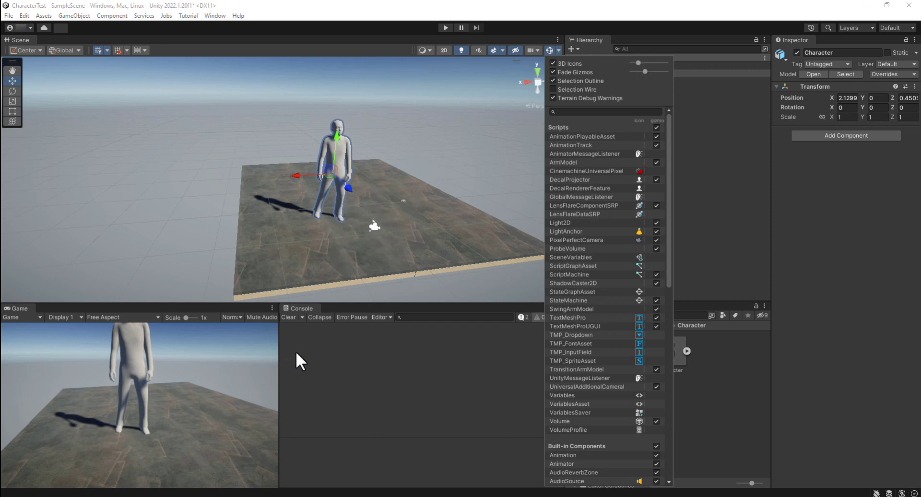
{"action": "left_click", "coordinate": [456, 164]}
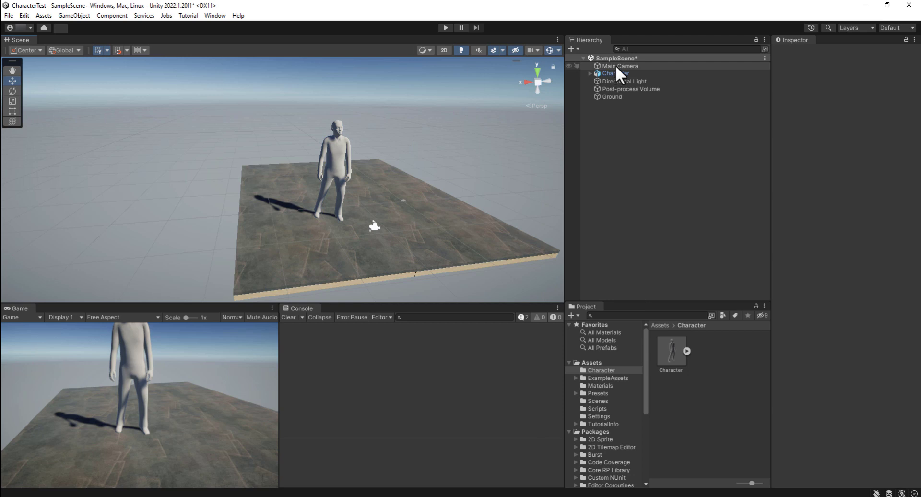
- Align the Main Camera with a frontal Scene view that shows the whole character on the ground
{"action": "left_click", "coordinate": [615, 65]}
{"action": "left_click_drag", "start_coordinate": [401, 191], "coordinate": [314, 201], "text": "alt"}
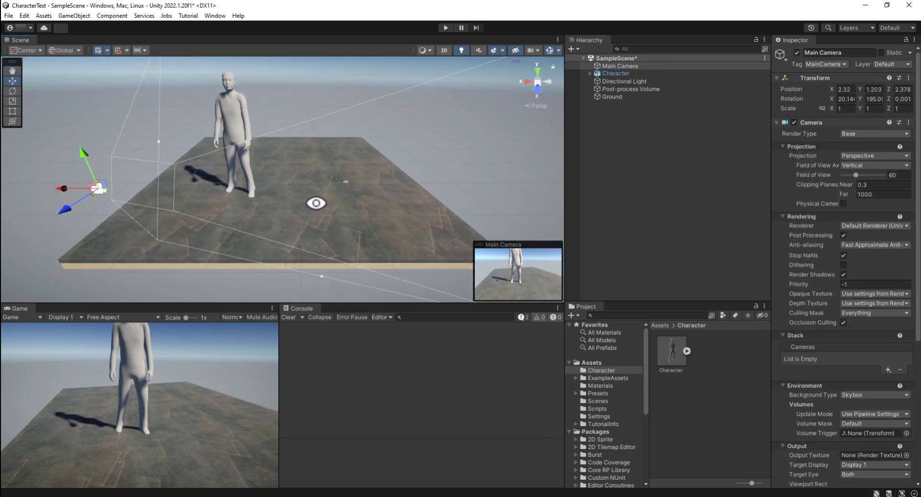
{"action": "middle_click_drag", "start_coordinate": [316, 203], "coordinate": [329, 226]}
{"action": "left_click", "coordinate": [77, 13]}
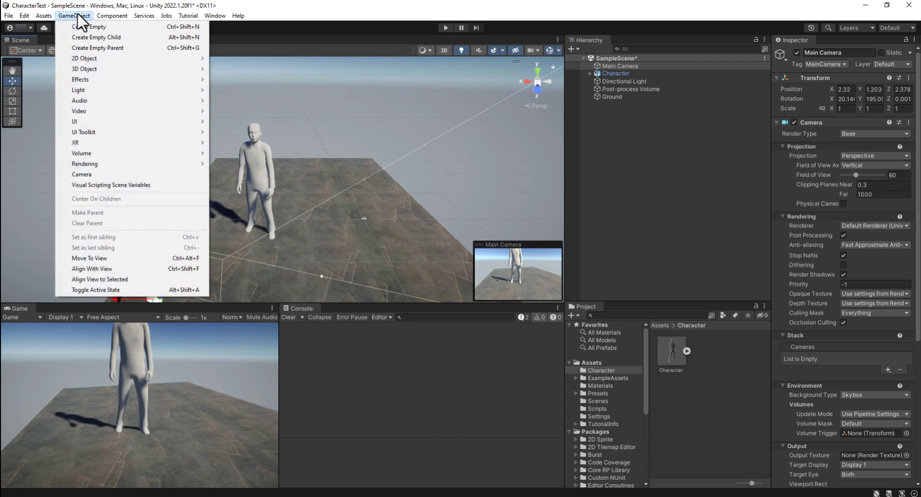
{"action": "left_click", "coordinate": [113, 267]}
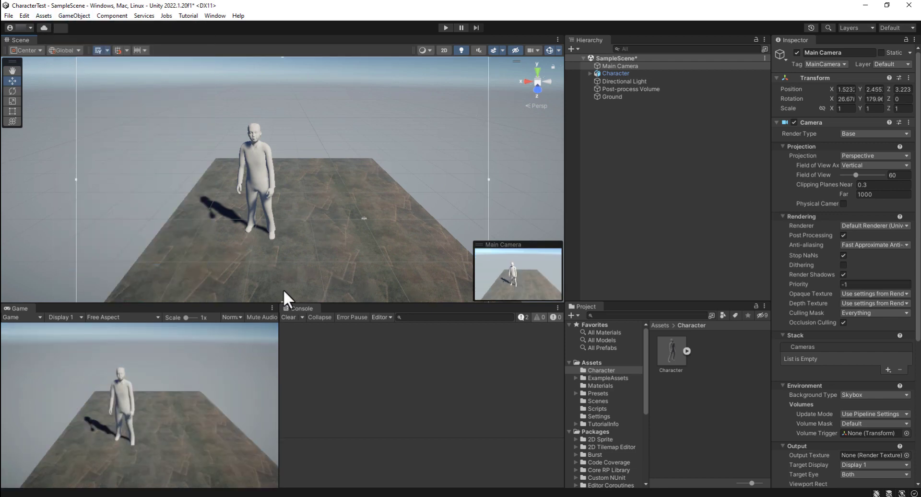
- Widen the Game view and move the Main Camera closer to the character, to about Y 2.111 and Z 2.495
{"action": "left_click_drag", "start_coordinate": [279, 339], "coordinate": [315, 335]}
{"action": "left_click_drag", "start_coordinate": [316, 194], "coordinate": [419, 197], "text": "alt"}
{"action": "middle_click_drag", "start_coordinate": [419, 197], "coordinate": [300, 186]}
{"action": "left_click_drag", "start_coordinate": [300, 187], "coordinate": [376, 167], "text": "alt"}
{"action": "left_click_drag", "start_coordinate": [428, 131], "coordinate": [357, 148]}
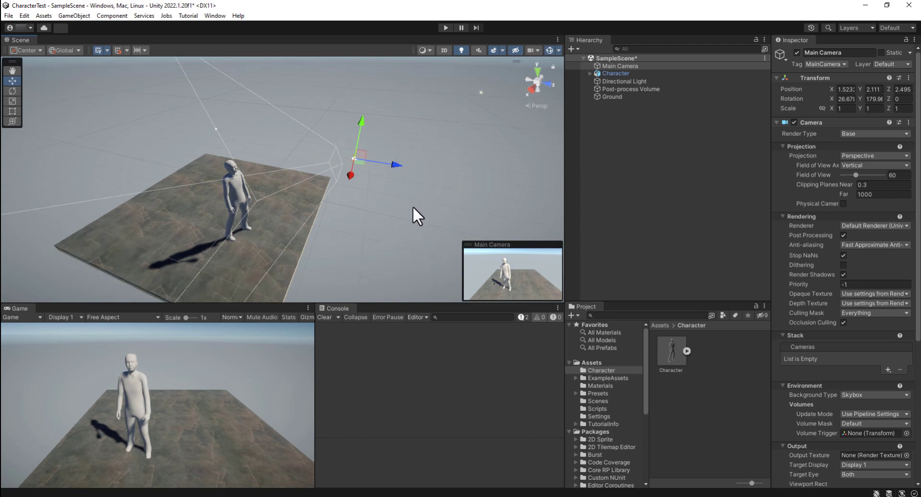
- Move the Character across the ground slab to about X 1.73 and Z -0.17
{"action": "left_click_drag", "start_coordinate": [412, 206], "coordinate": [284, 216], "text": "alt"}
{"action": "left_click", "coordinate": [167, 152]}
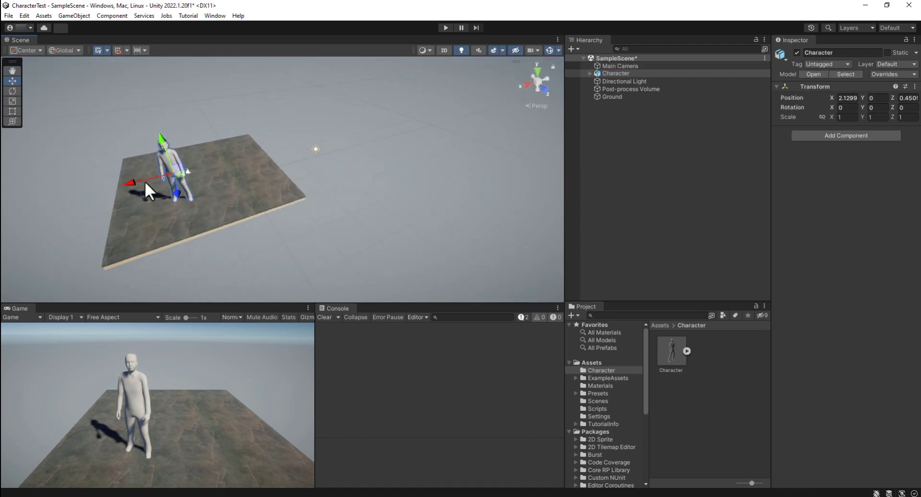
{"action": "left_click_drag", "start_coordinate": [134, 181], "coordinate": [374, 232]}
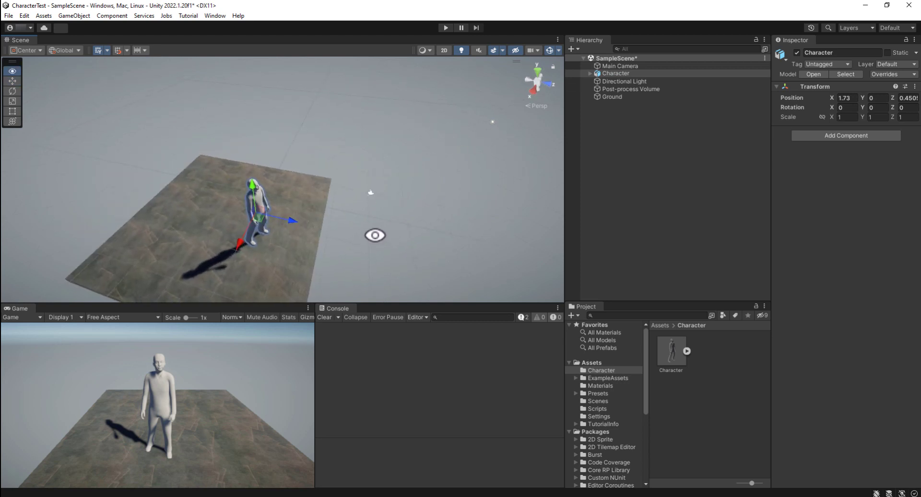
{"action": "left_click_drag", "start_coordinate": [286, 221], "coordinate": [266, 208]}
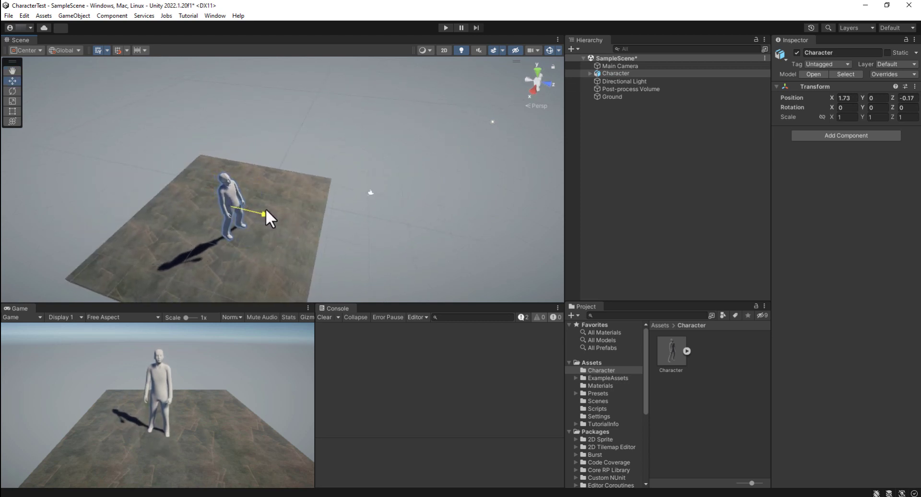
{"action": "middle_click_drag", "start_coordinate": [364, 249], "coordinate": [405, 223]}
{"action": "left_click_drag", "start_coordinate": [406, 223], "coordinate": [290, 177], "text": "alt"}
{"action": "scroll", "coordinate": [254, 163], "scroll_direction": "down", "scroll_amount": 2}
{"action": "mouse_move", "coordinate": [322, 143]}
{"action": "middle_mouse_down"}
{"action": "mouse_move", "coordinate": [432, 154]}
{"action": "mouse_move", "coordinate": [399, 168]}
{"action": "mouse_move", "coordinate": [410, 167]}
{"action": "mouse_move", "coordinate": [339, 149]}
{"action": "middle_mouse_up"}
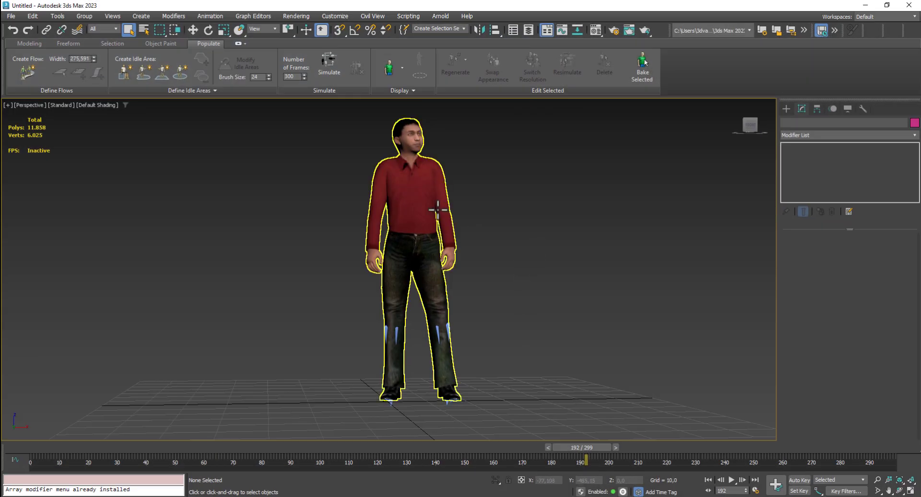
- Switch to 3ds Max, select the character's skin mesh, and set the renderer to Scanline Renderer in the render setup
{"action": "left_click", "coordinate": [434, 211]}
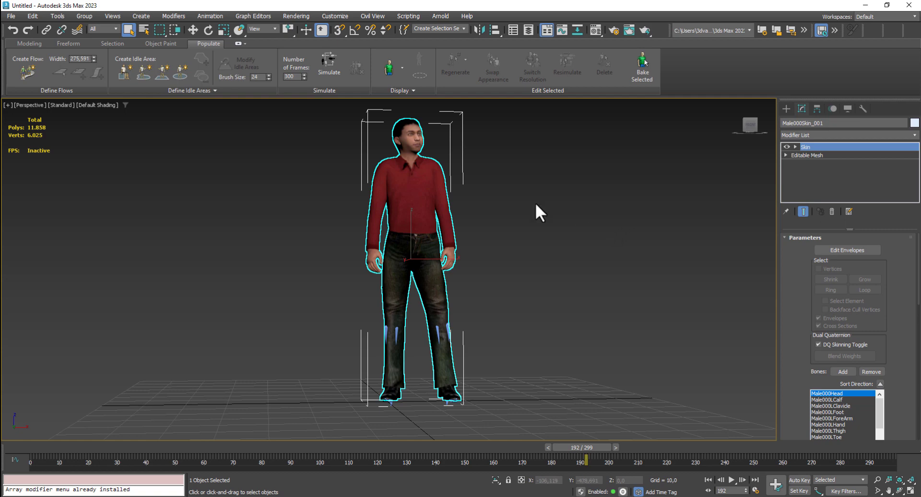
{"action": "left_click", "coordinate": [296, 17]}
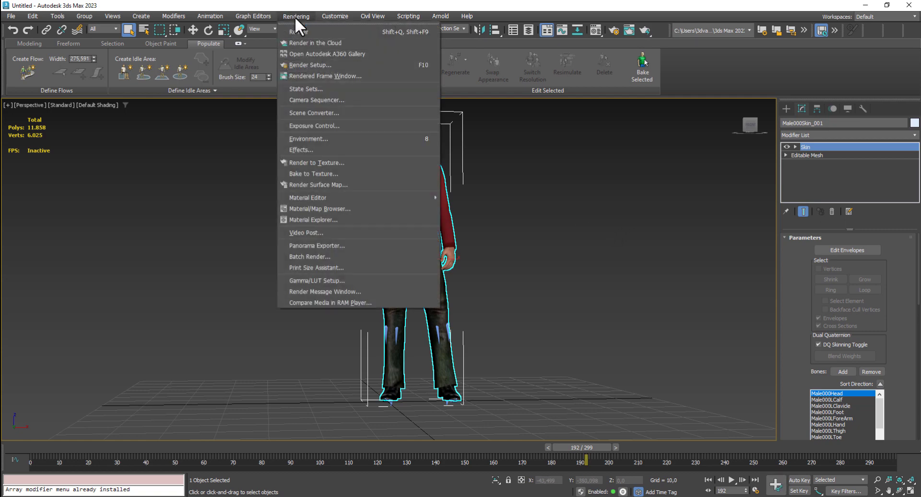
{"action": "left_click", "coordinate": [317, 68]}
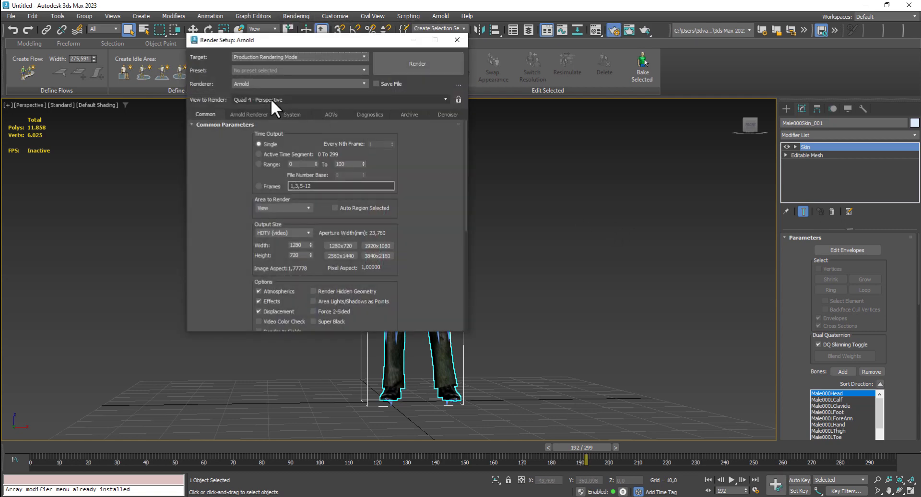
{"action": "left_click", "coordinate": [265, 84]}
{"action": "left_click", "coordinate": [257, 94]}
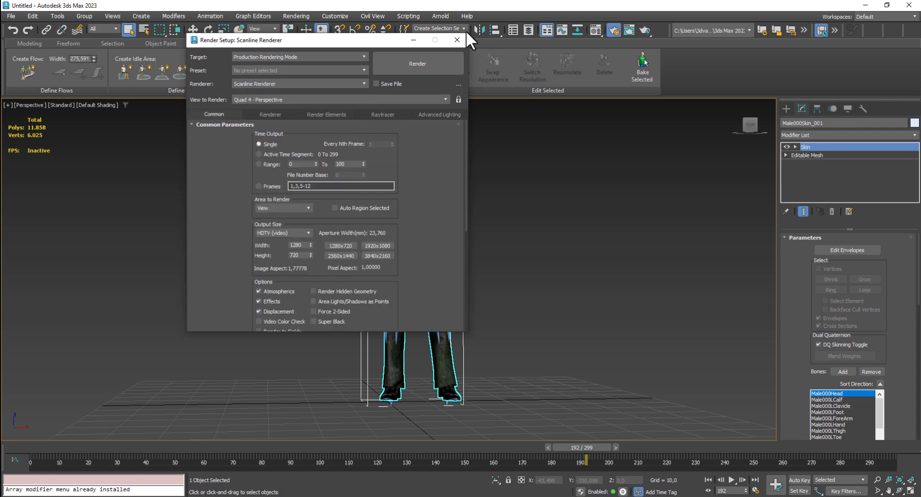
{"action": "left_click", "coordinate": [457, 40]}
- In the Material Editor, change the first slot to a Standard (Legacy) material and pick the character's material into it
{"action": "left_click", "coordinate": [594, 29]}
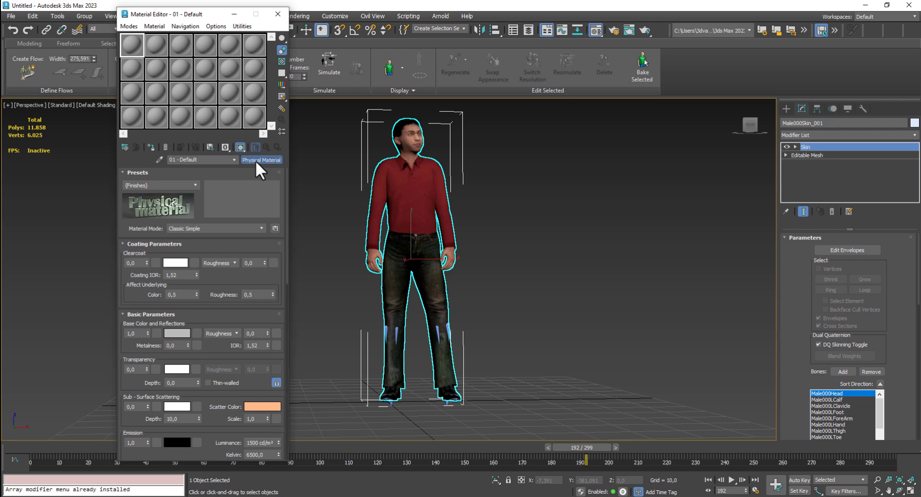
{"action": "left_click", "coordinate": [255, 160]}
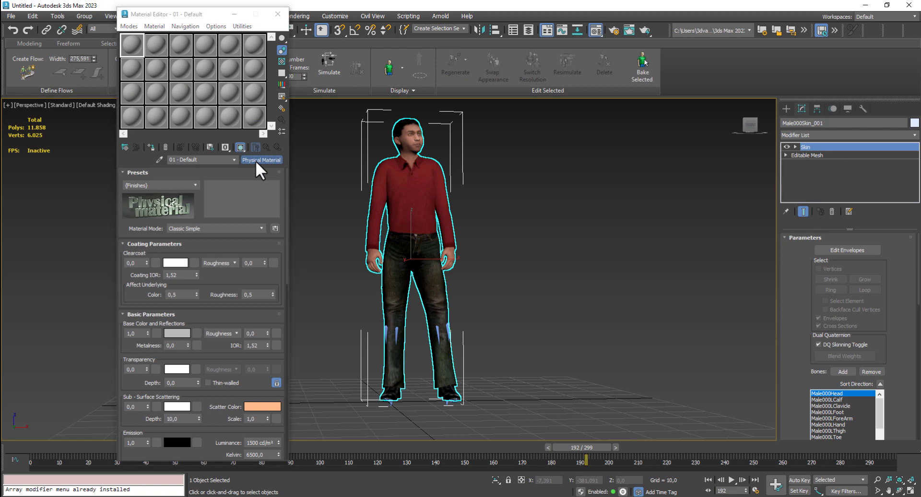
{"action": "double_click", "coordinate": [398, 248]}
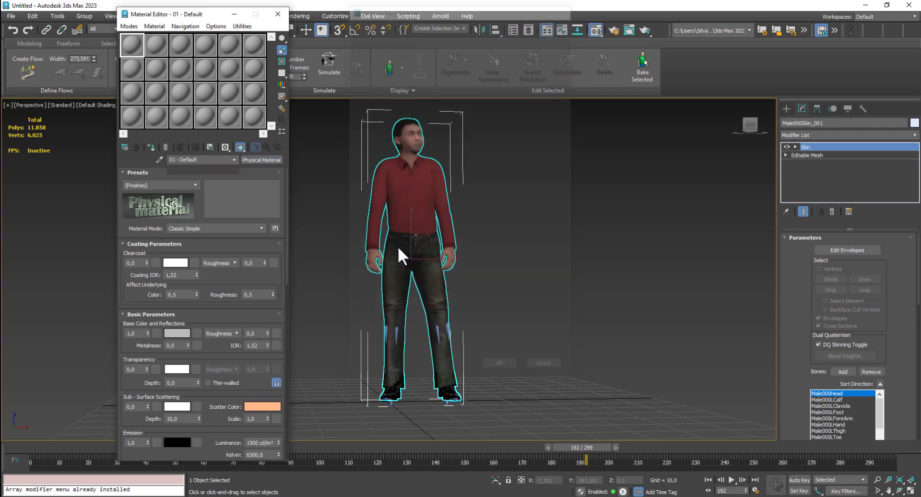
{"action": "left_click", "coordinate": [160, 159]}
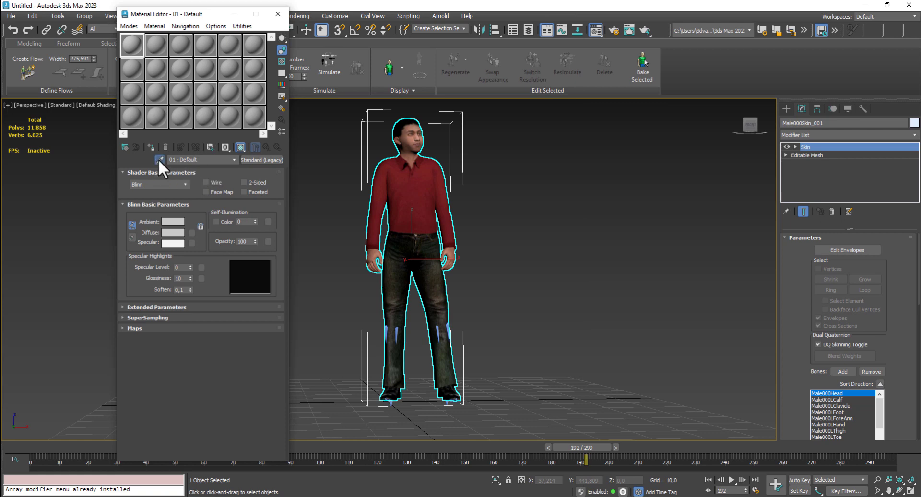
{"action": "left_click", "coordinate": [422, 191]}
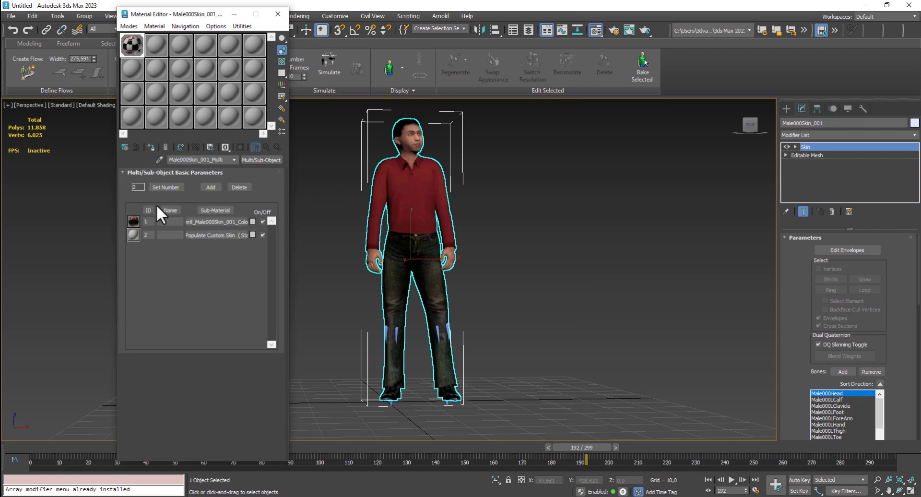
- Open the diffuse bitmap of the character's first sub-material and copy its texture file, Male000Skin_001_Color
{"action": "left_click", "coordinate": [212, 222]}
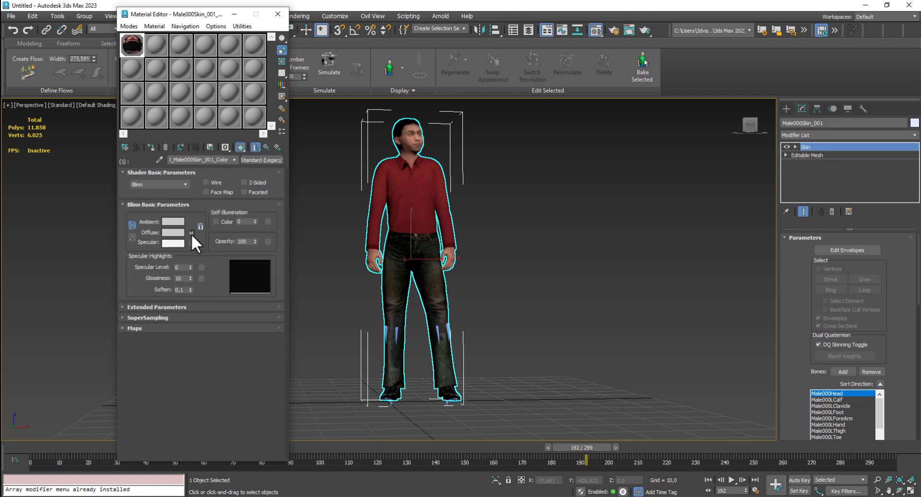
{"action": "left_click", "coordinate": [191, 233]}
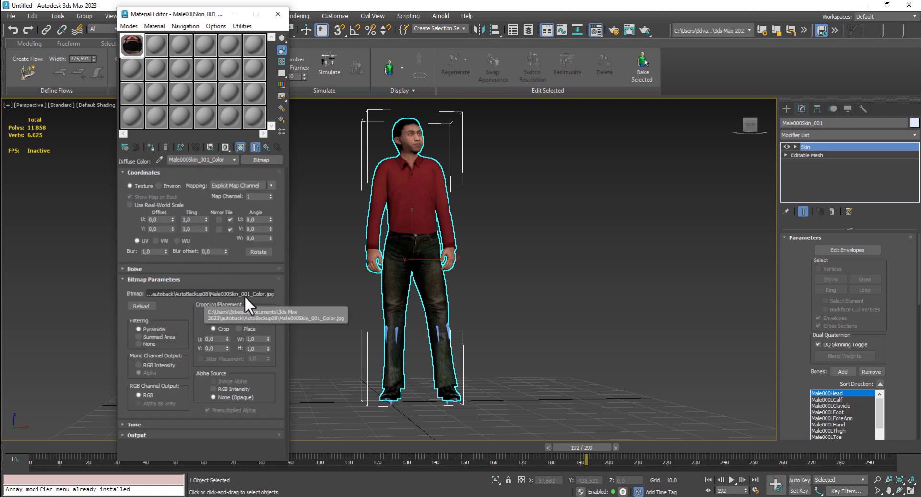
{"action": "left_click", "coordinate": [218, 295]}
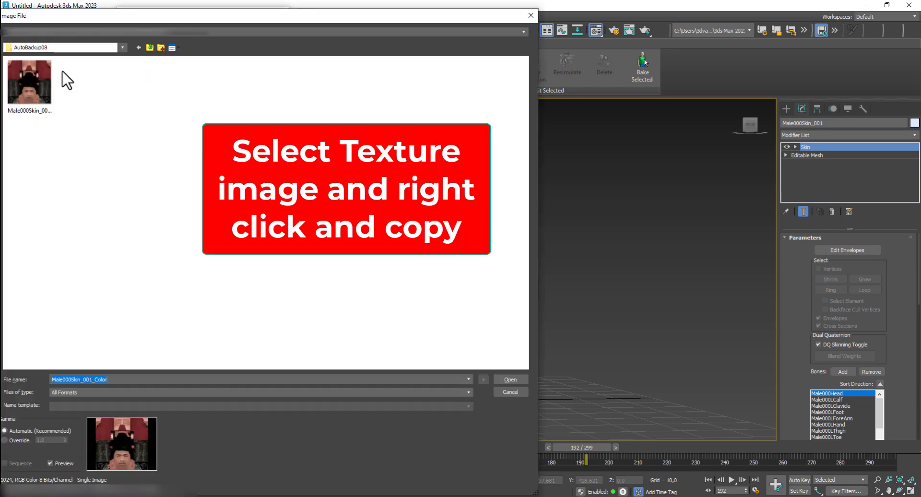
{"action": "left_click", "coordinate": [33, 84]}
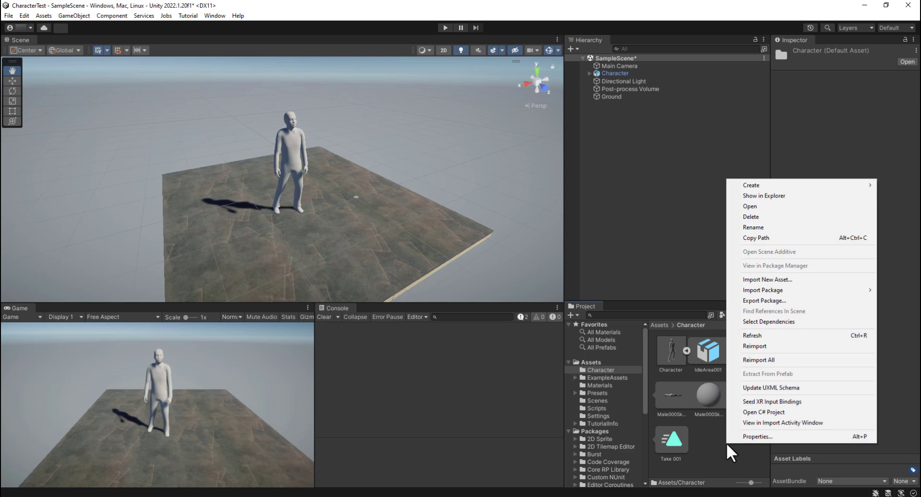
- Import the Male000Skin_001_Color texture into the Character folder of the Unity project
{"action": "left_click", "coordinate": [767, 290]}
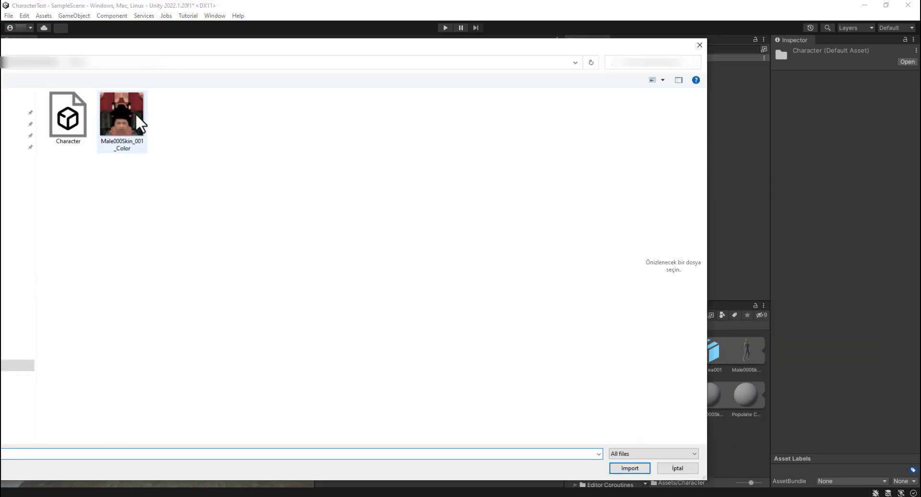
{"action": "left_click", "coordinate": [134, 114]}
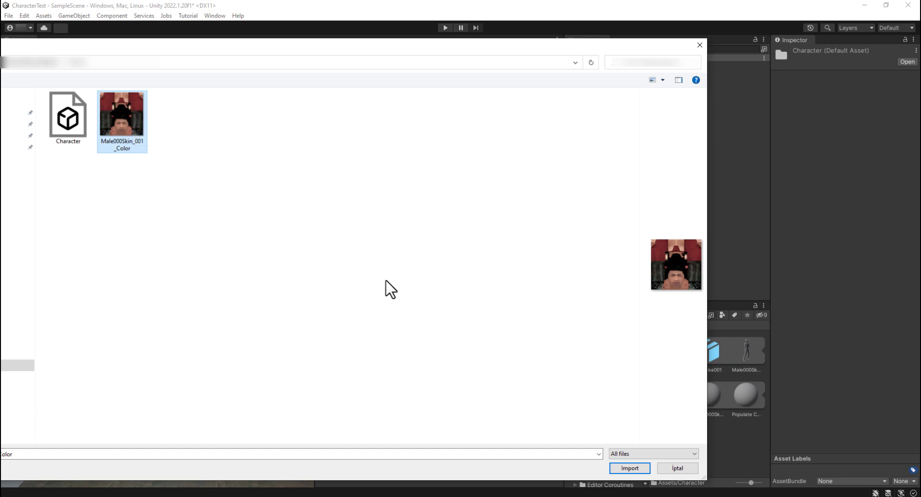
{"action": "left_click", "coordinate": [629, 468]}
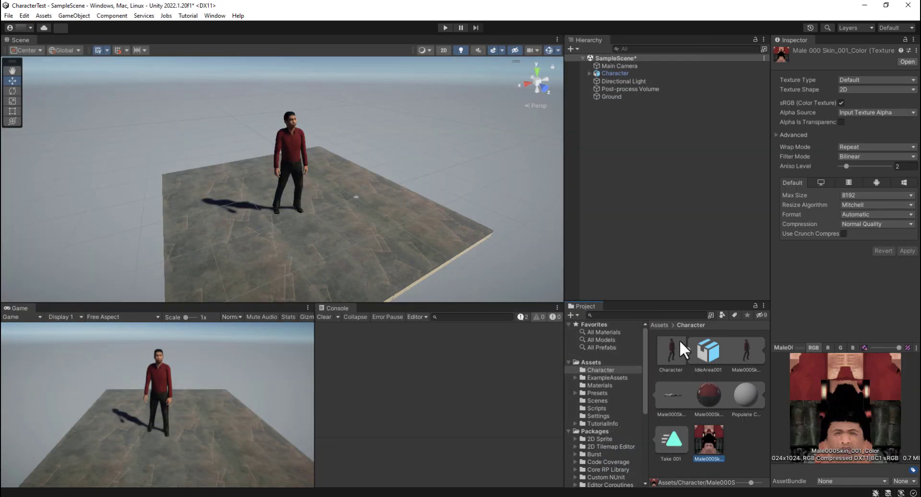
- Create a material named Mat1 in the Character folder and assign the Male000Skin_001_Color texture as its base map
{"action": "scroll", "coordinate": [341, 150], "scroll_direction": "up", "scroll_amount": 5}
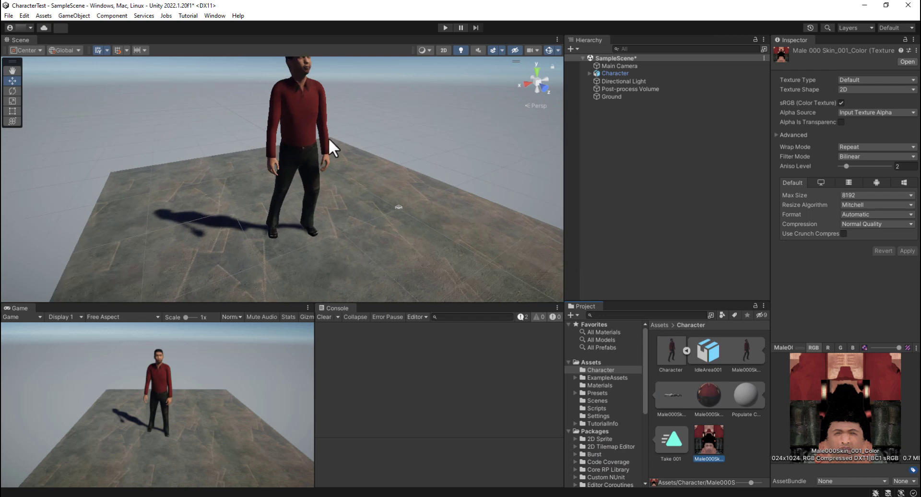
{"action": "scroll", "coordinate": [334, 197], "scroll_direction": "down", "scroll_amount": 3}
{"action": "middle_click_drag", "start_coordinate": [405, 230], "coordinate": [381, 172]}
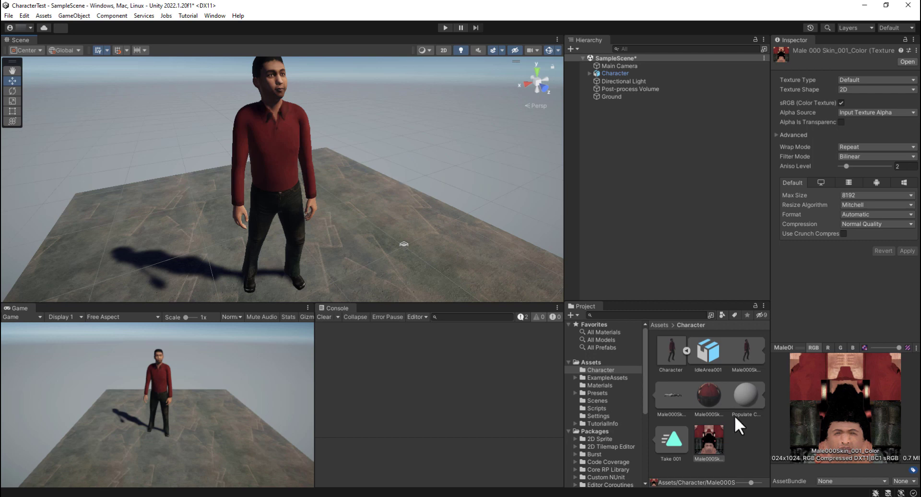
{"action": "left_click", "coordinate": [708, 399]}
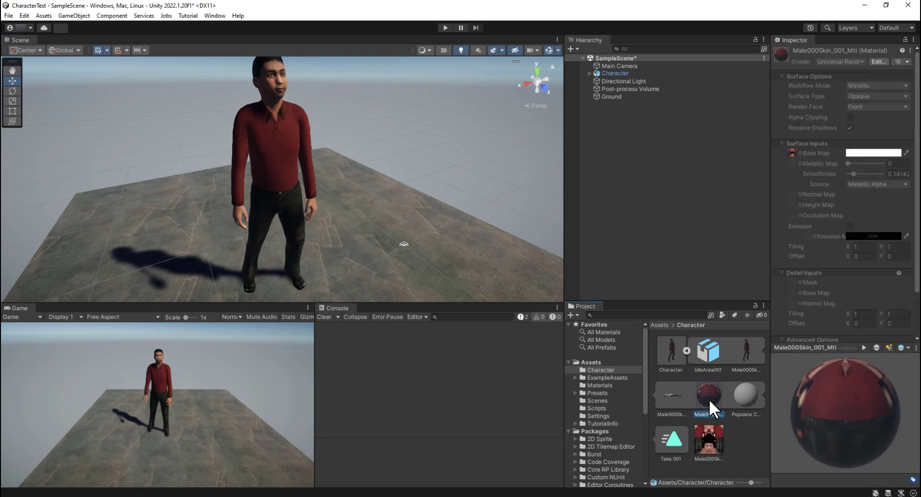
{"action": "right_click", "coordinate": [747, 445]}
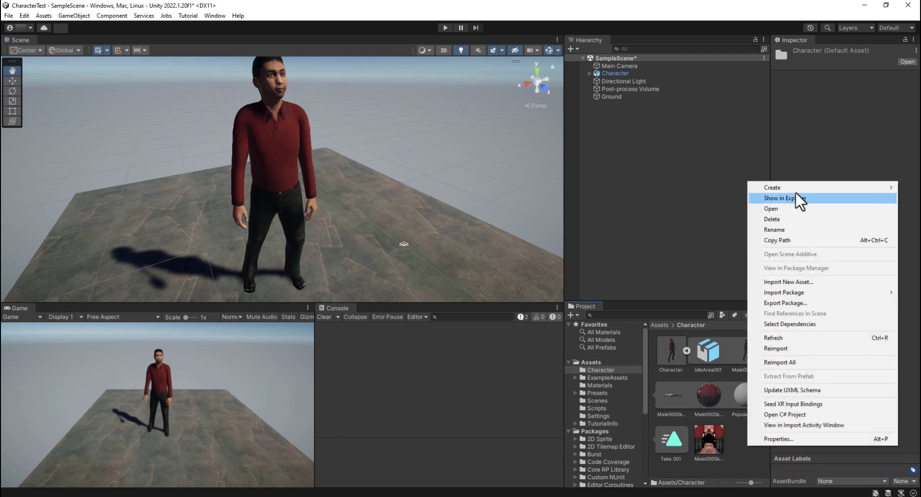
{"action": "mouse_move", "coordinate": [797, 189]}
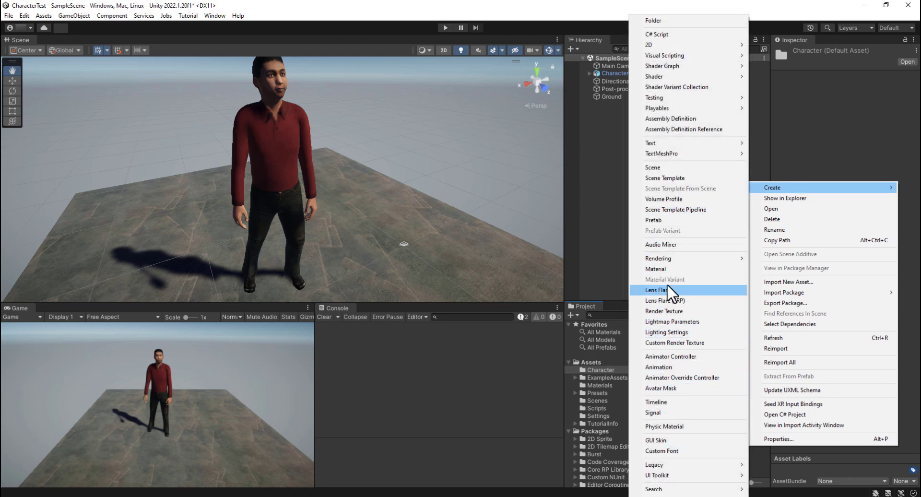
{"action": "left_click", "coordinate": [672, 270]}
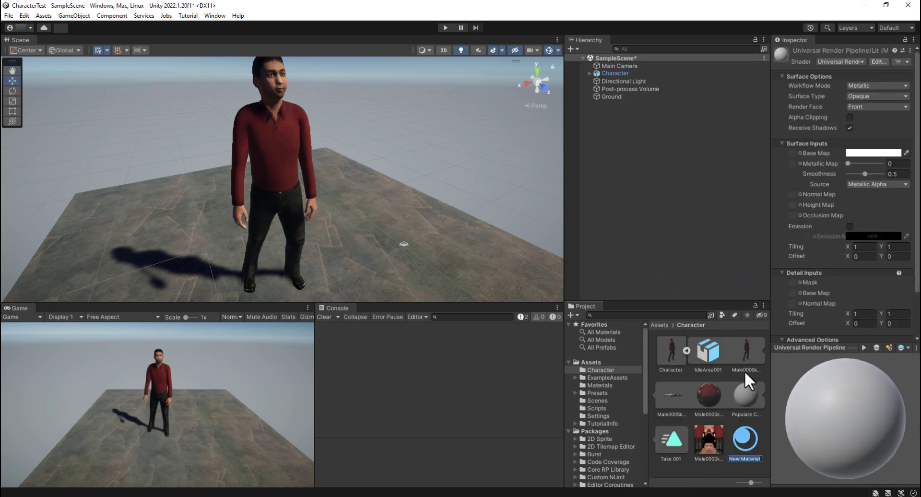
{"action": "type", "text": "Mat1"}
{"action": "left_click_drag", "start_coordinate": [714, 436], "coordinate": [793, 153]}
- Apply Mat1 to the character in the scene and set the material's smoothness to 0
{"action": "left_click_drag", "start_coordinate": [754, 442], "coordinate": [294, 182]}
{"action": "left_click_drag", "start_coordinate": [863, 173], "coordinate": [807, 171]}
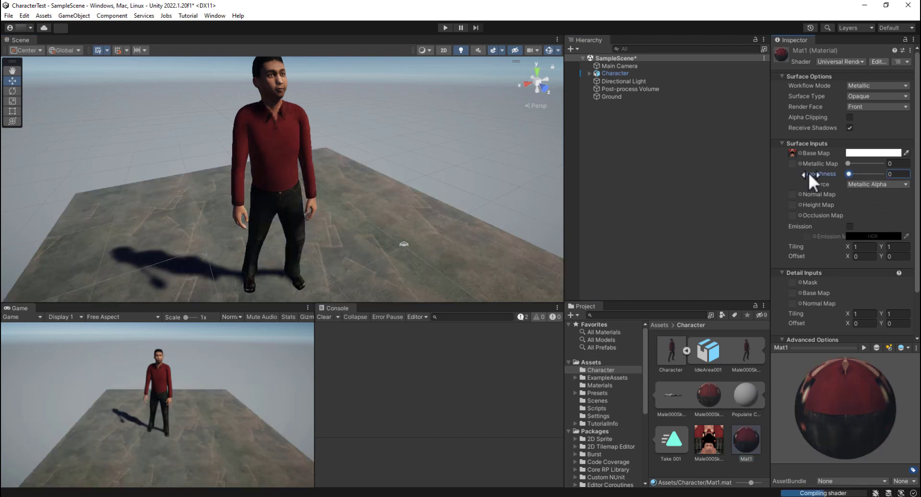
- Enable emission on Mat1 with Male000Skin_001_Color as the emission map and a grey HDR color of about 0.585 per channel
{"action": "left_click", "coordinate": [849, 227]}
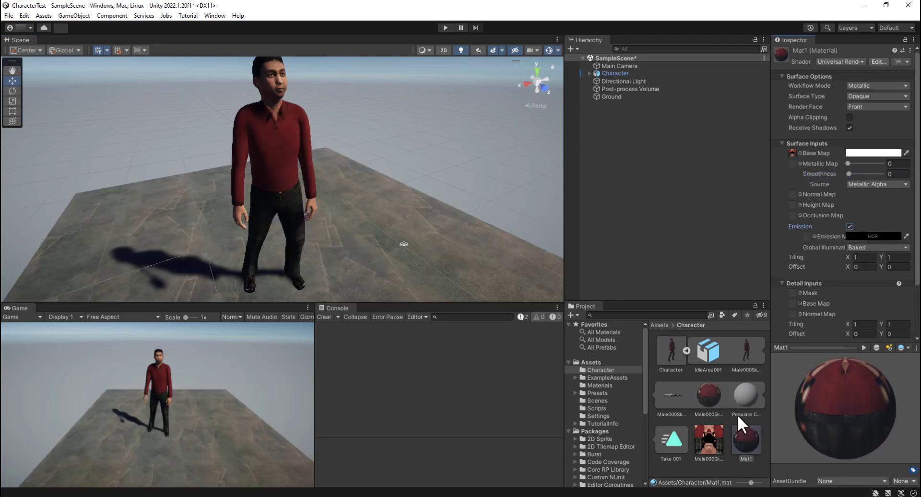
{"action": "left_click_drag", "start_coordinate": [707, 439], "coordinate": [811, 173]}
{"action": "left_click", "coordinate": [879, 179]}
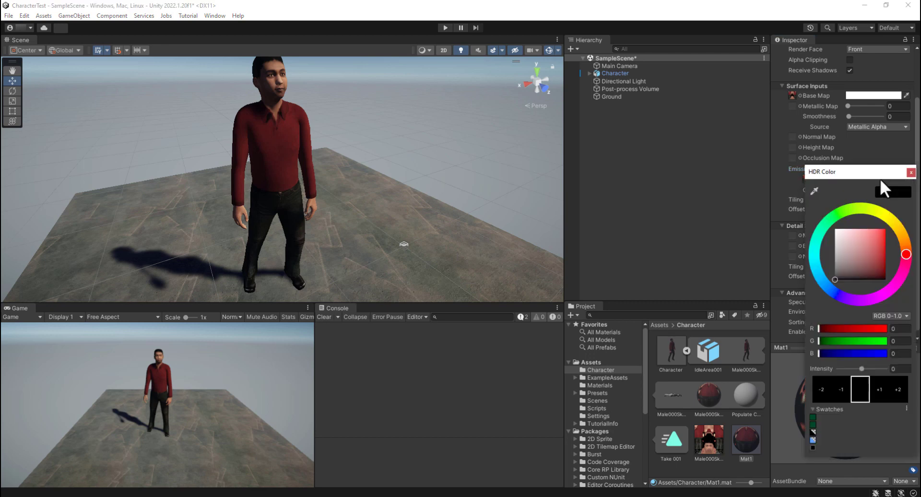
{"action": "left_click", "coordinate": [850, 270]}
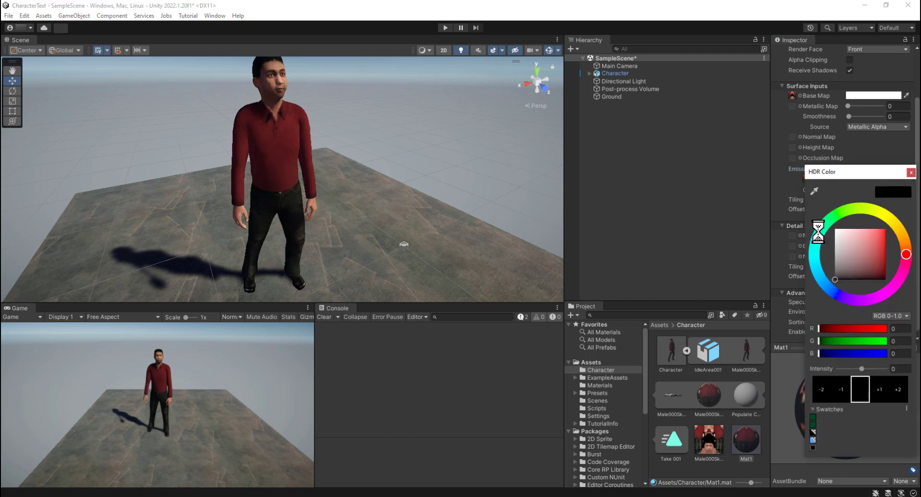
{"action": "left_click_drag", "start_coordinate": [842, 233], "coordinate": [833, 249]}
{"action": "scroll", "coordinate": [450, 138], "scroll_direction": "down", "scroll_amount": 3}
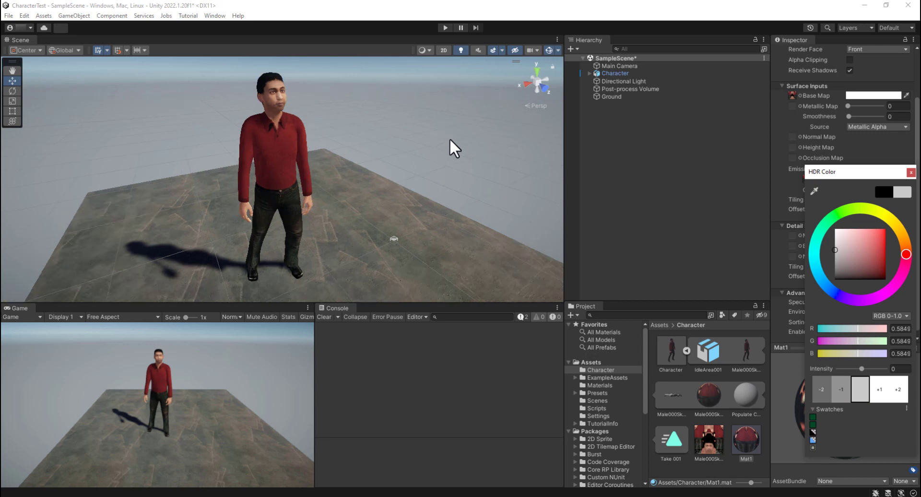
{"action": "scroll", "coordinate": [450, 138], "scroll_direction": "down", "scroll_amount": 1}
{"action": "left_click", "coordinate": [500, 146]}
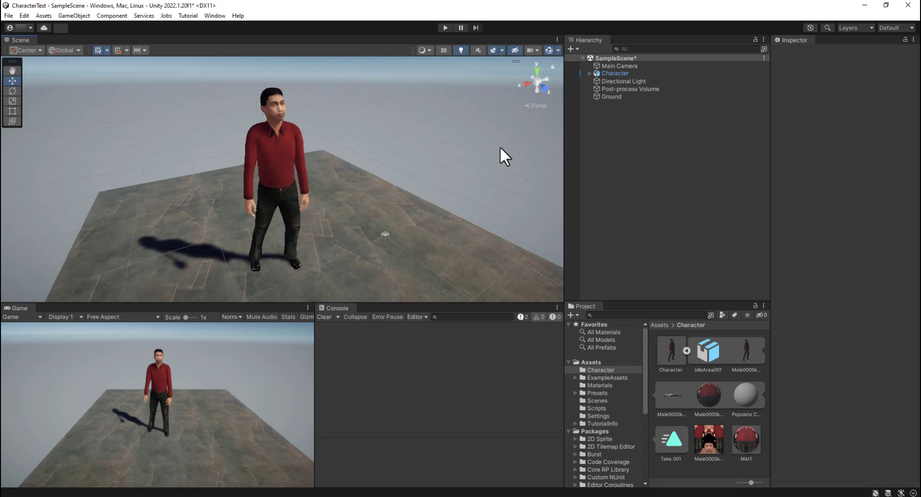
- Run the scene in Play mode to check the textured character, and stop it
{"action": "middle_click_drag", "start_coordinate": [402, 178], "coordinate": [456, 171]}
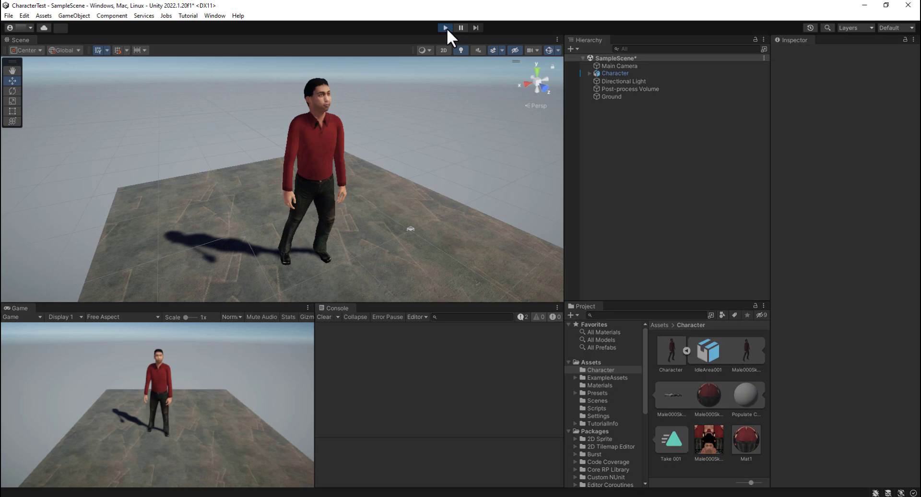
{"action": "left_click", "coordinate": [445, 28]}
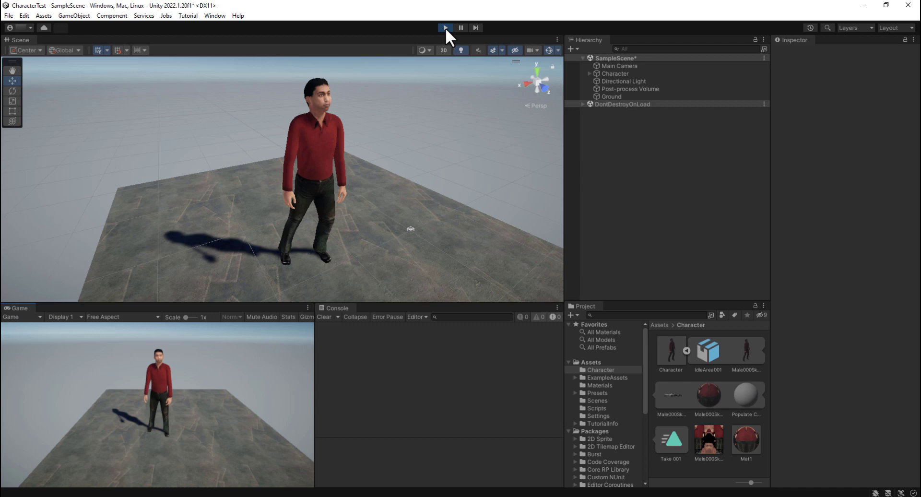
{"action": "left_click", "coordinate": [445, 27]}
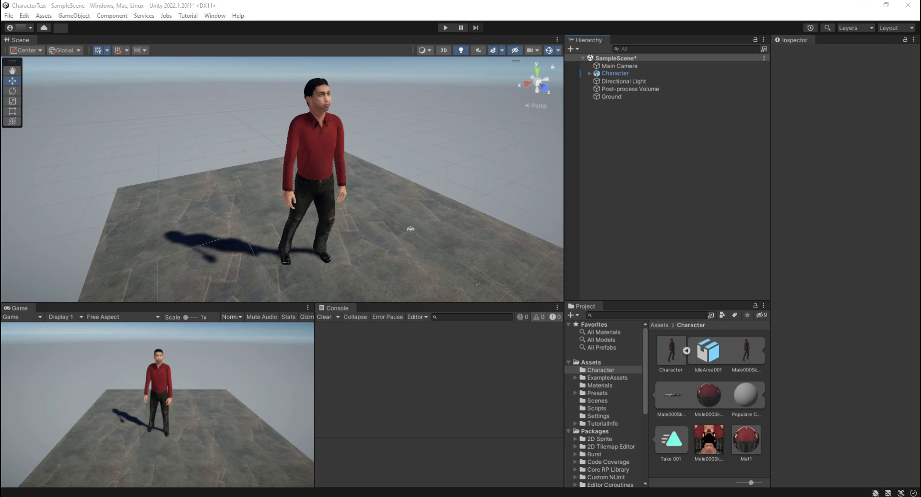
- Set the Character model's rig Avatar Definition to Create From This Model and apply the import settings
{"action": "left_click", "coordinate": [686, 350]}
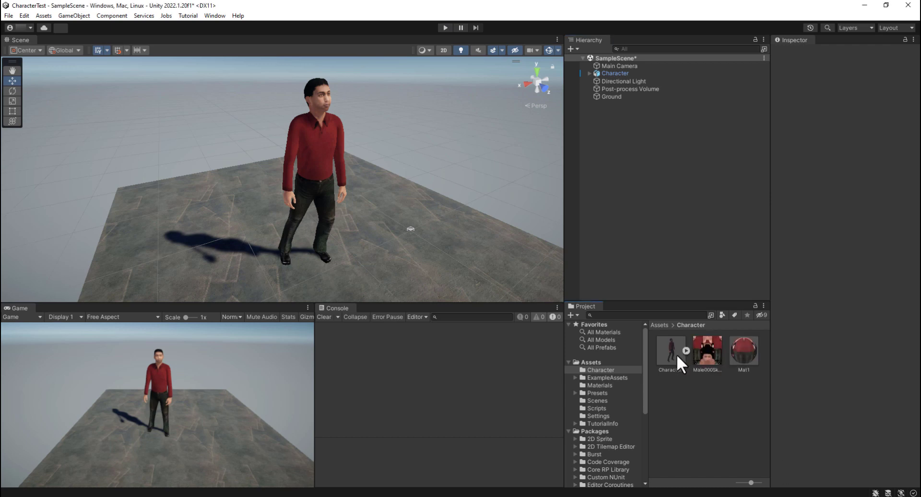
{"action": "left_click", "coordinate": [675, 350]}
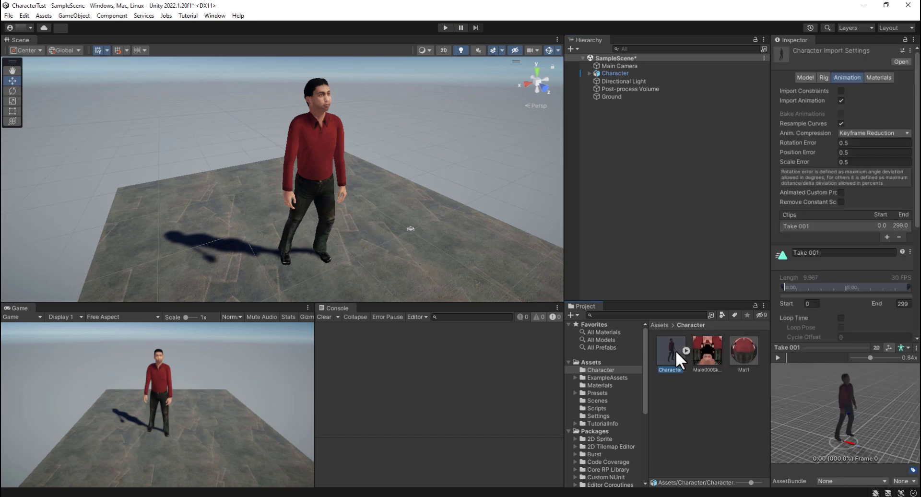
{"action": "left_click", "coordinate": [824, 77]}
{"action": "left_click", "coordinate": [874, 105]}
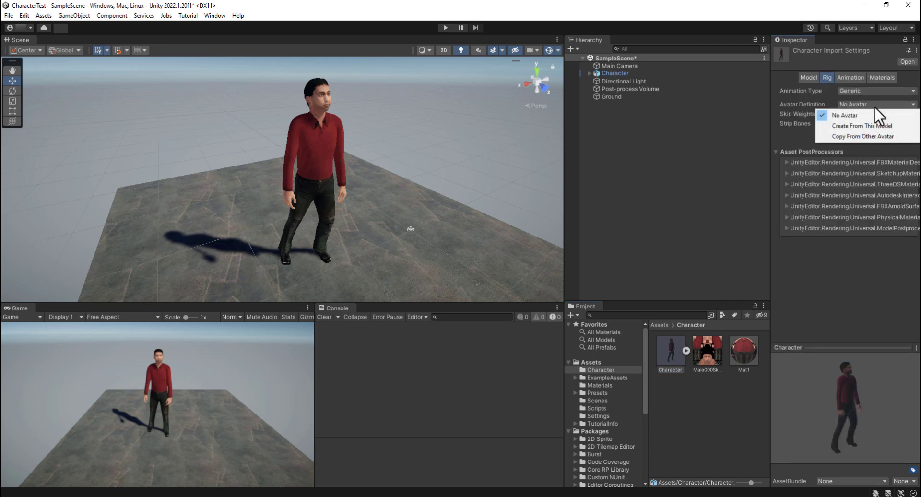
{"action": "left_click", "coordinate": [853, 125]}
{"action": "left_click", "coordinate": [618, 72]}
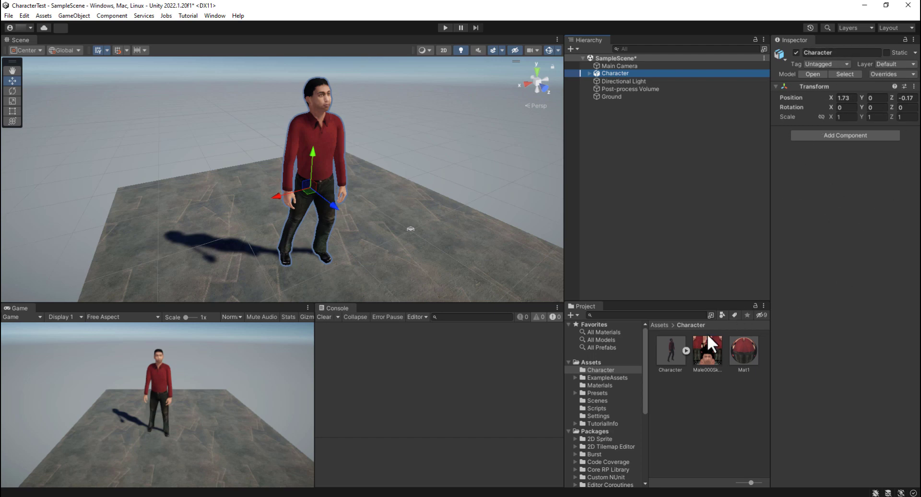
{"action": "left_click", "coordinate": [670, 350]}
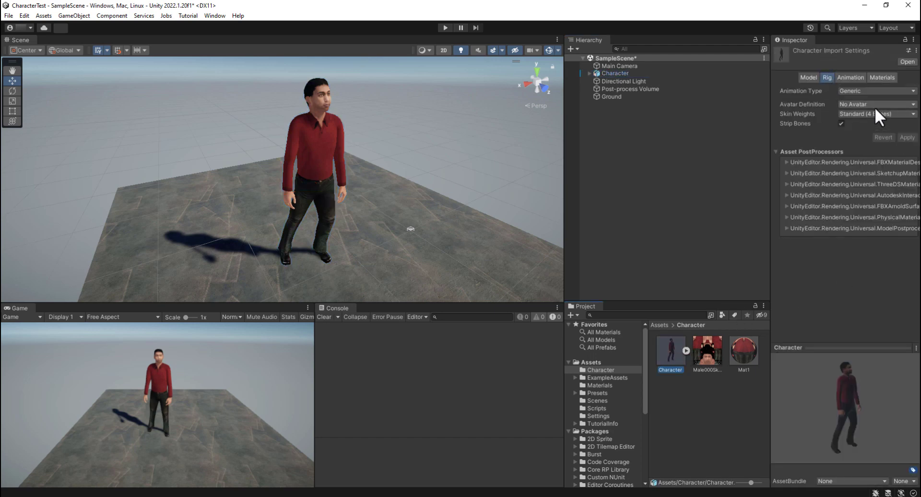
{"action": "left_click", "coordinate": [874, 105]}
{"action": "left_click", "coordinate": [855, 127]}
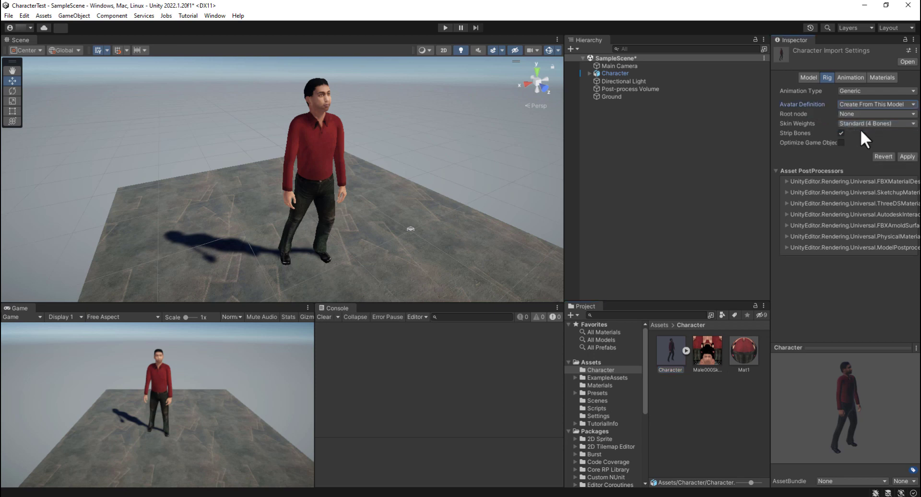
{"action": "left_click", "coordinate": [906, 155]}
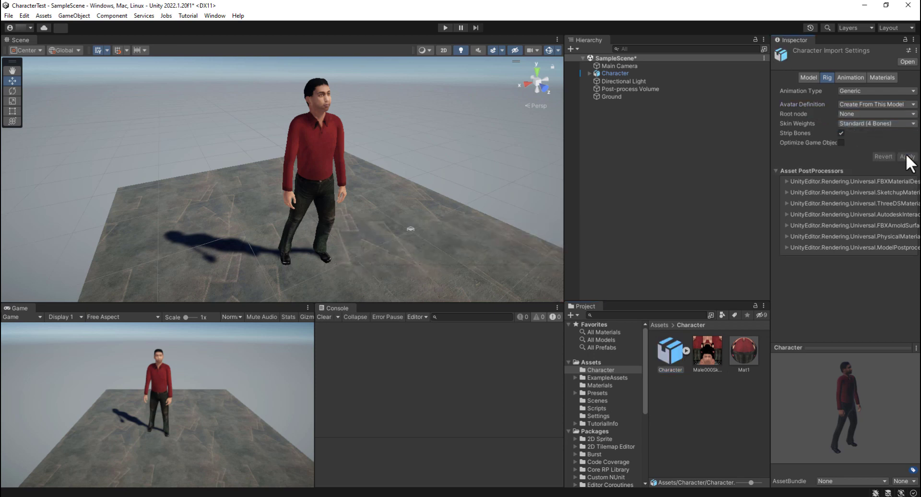
- Inspect the scene character's Animator component, run the scene in Play mode to check for movement, and stop it
{"action": "left_click", "coordinate": [617, 72]}
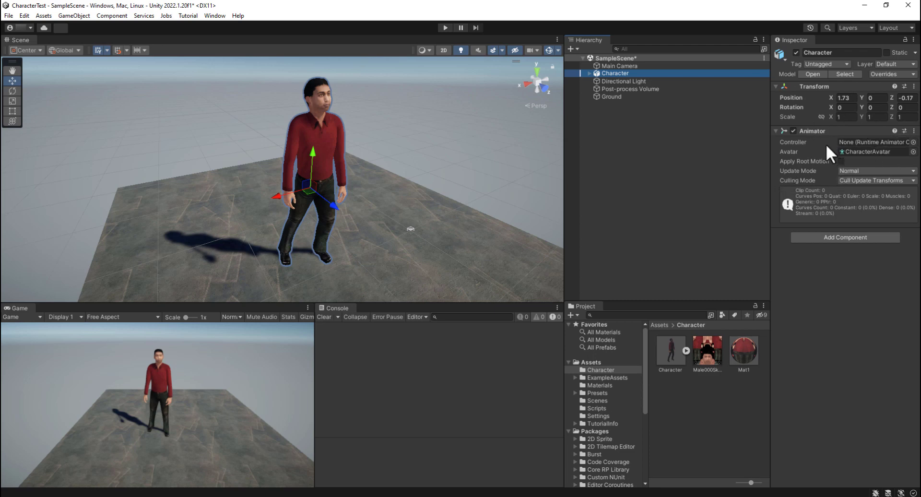
{"action": "left_click", "coordinate": [449, 30]}
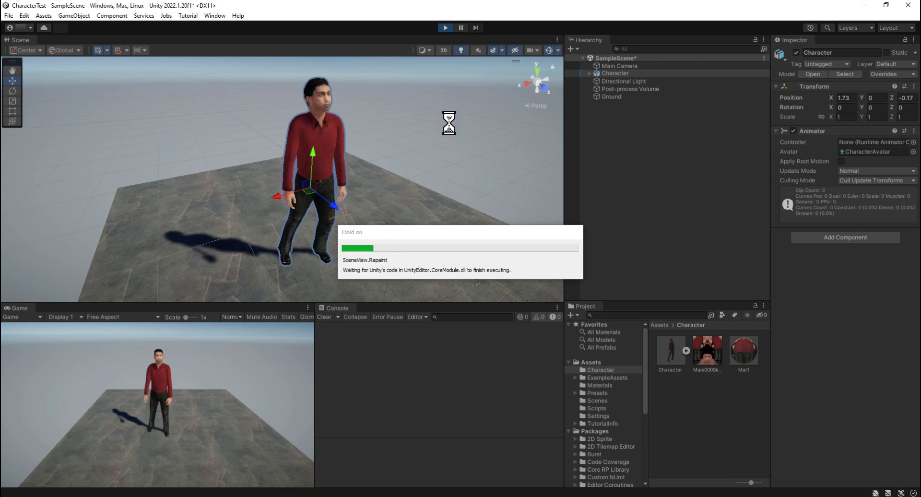
{"action": "scroll", "coordinate": [431, 199], "scroll_direction": "up", "scroll_amount": 2}
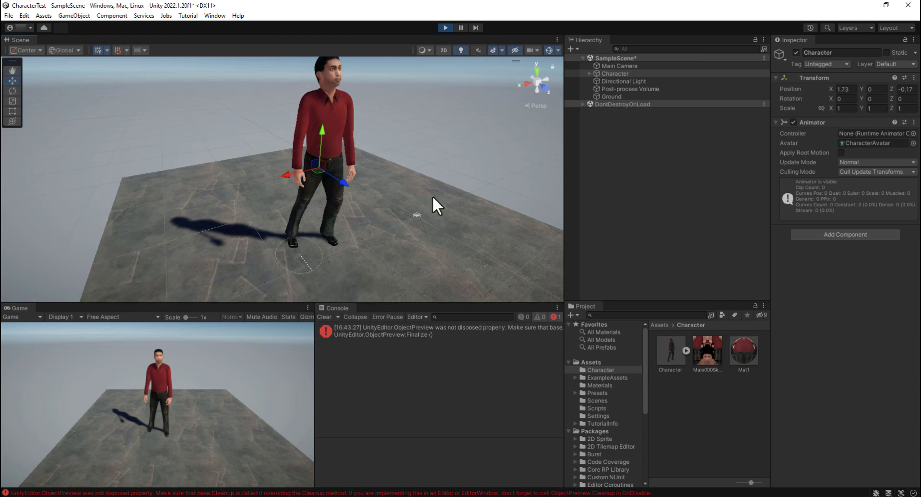
{"action": "mouse_move", "coordinate": [432, 196]}
{"action": "left_mouse_down", "text": "alt"}
{"action": "mouse_move", "coordinate": [380, 196]}
{"action": "mouse_move", "coordinate": [407, 214]}
{"action": "mouse_move", "coordinate": [454, 214]}
{"action": "mouse_move", "coordinate": [437, 199]}
{"action": "left_mouse_up", "text": "alt"}
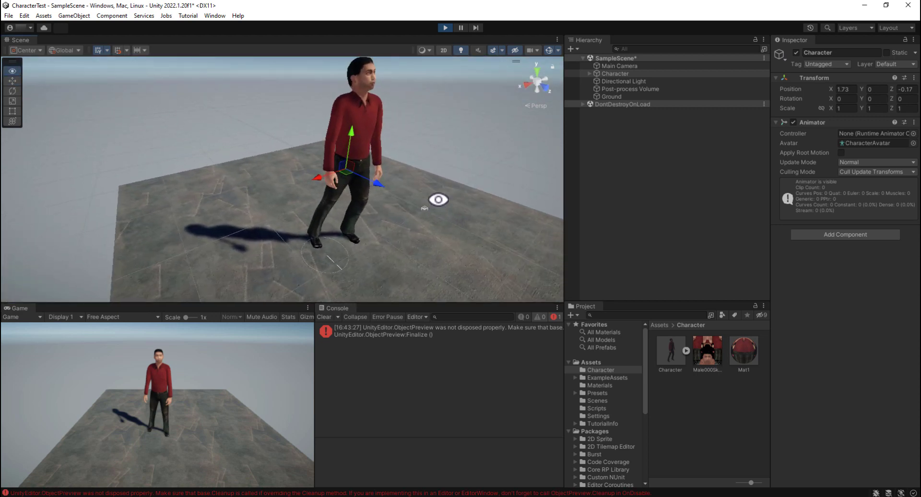
{"action": "left_click", "coordinate": [444, 28]}
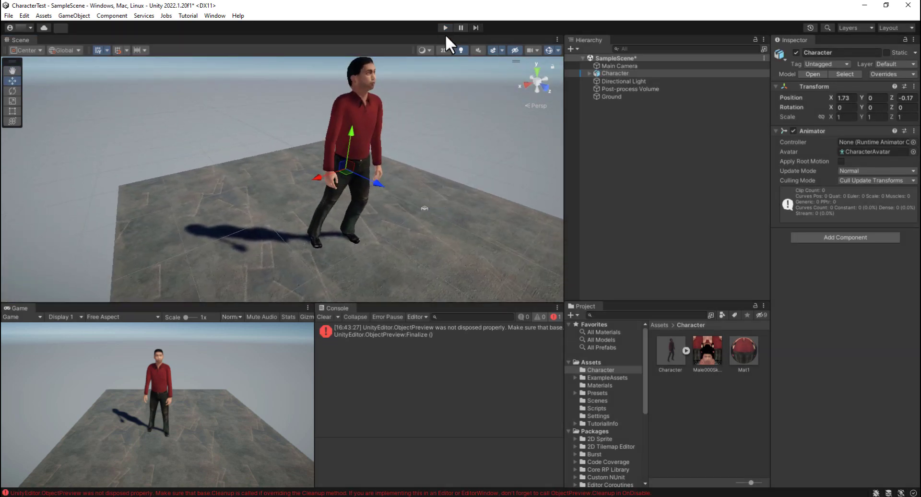
- Rename the Character model's Take 001 clip as CharacterAnima, enable Loop Time for it, and apply the import settings
{"action": "left_click", "coordinate": [669, 350]}
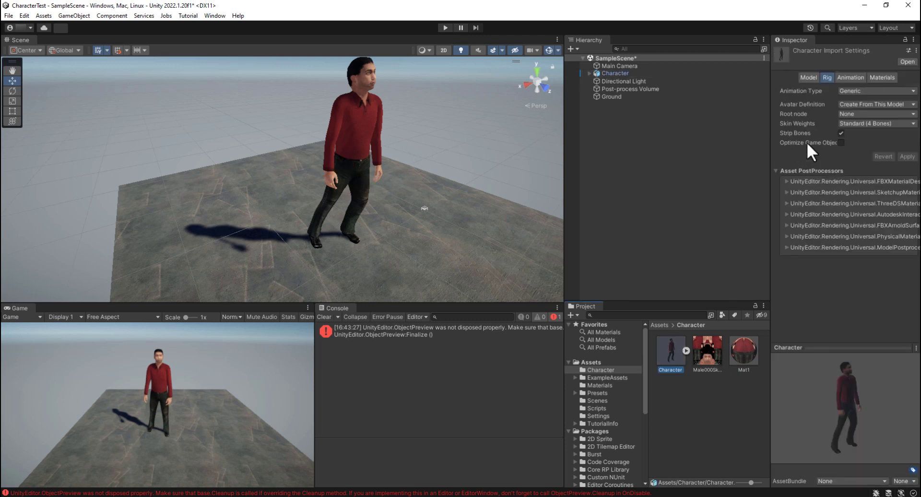
{"action": "left_click", "coordinate": [856, 76]}
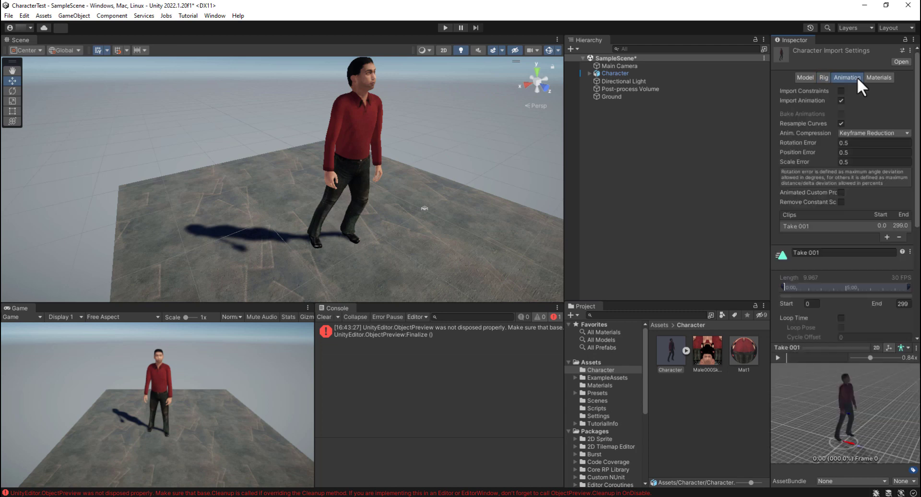
{"action": "left_click", "coordinate": [830, 252]}
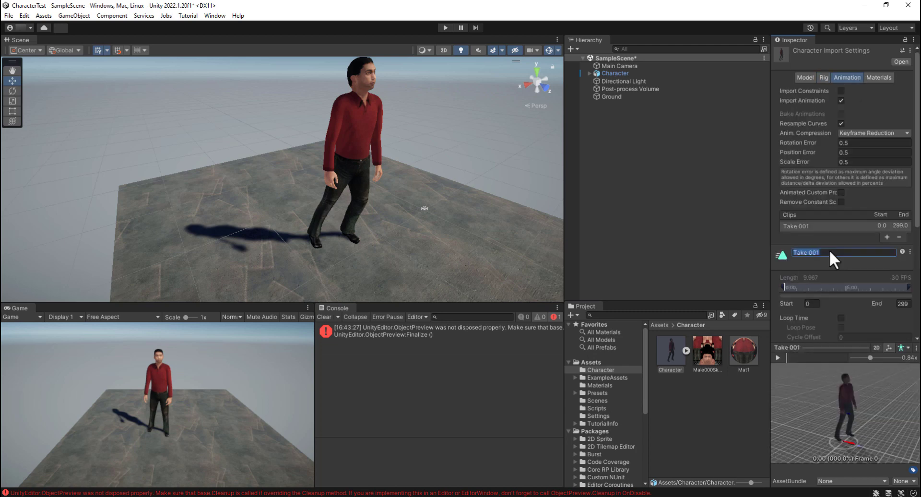
{"action": "type", "text": "CharacterAnima"}
{"action": "key", "text": "Return"}
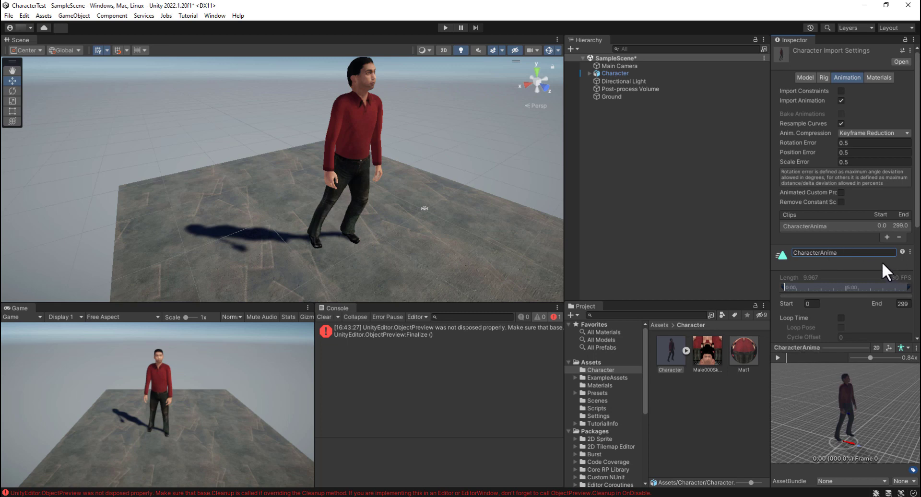
{"action": "scroll", "coordinate": [881, 264], "scroll_direction": "down", "scroll_amount": 3}
{"action": "left_click", "coordinate": [841, 266]}
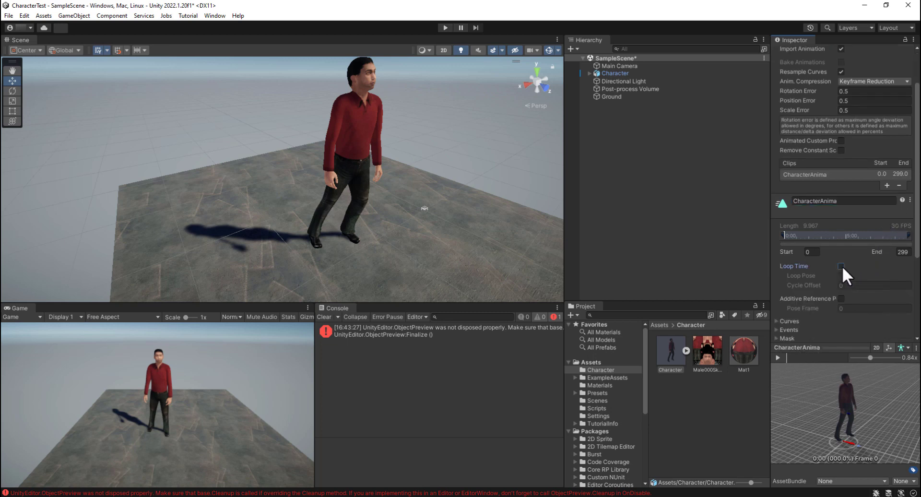
{"action": "scroll", "coordinate": [903, 300], "scroll_direction": "down", "scroll_amount": 4}
{"action": "left_click", "coordinate": [901, 290]}
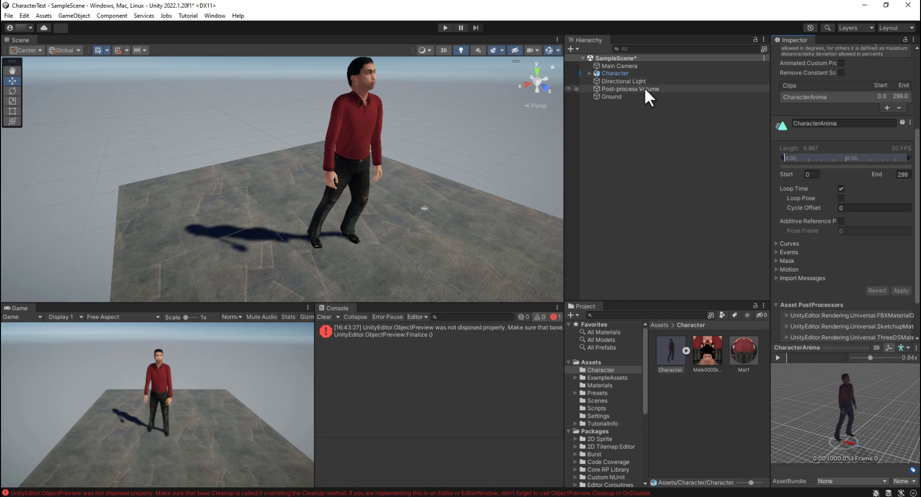
- Run the scene in Play mode again to check the character with the looping clip, and stop it
{"action": "left_click", "coordinate": [617, 72]}
{"action": "left_click", "coordinate": [443, 28]}
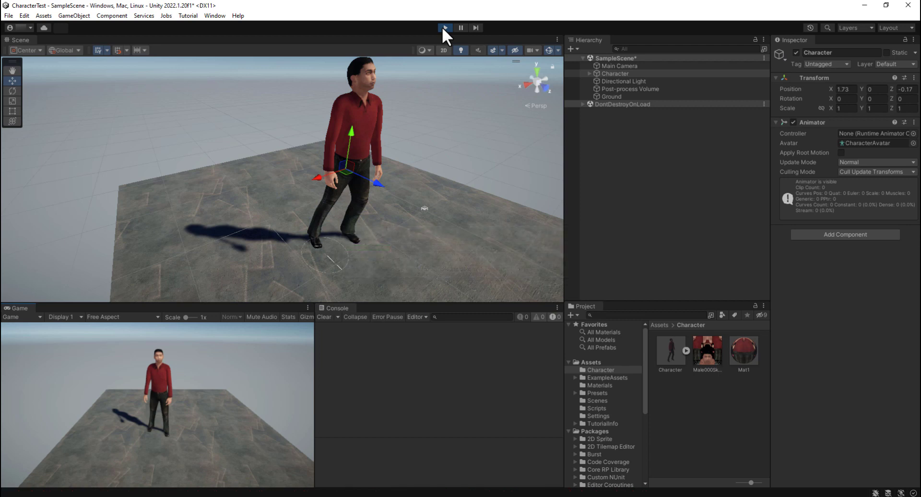
{"action": "mouse_move", "coordinate": [444, 128]}
{"action": "middle_mouse_down"}
{"action": "mouse_move", "coordinate": [429, 146]}
{"action": "mouse_move", "coordinate": [442, 126]}
{"action": "middle_mouse_up"}
{"action": "right_click_drag", "start_coordinate": [437, 132], "coordinate": [431, 129]}
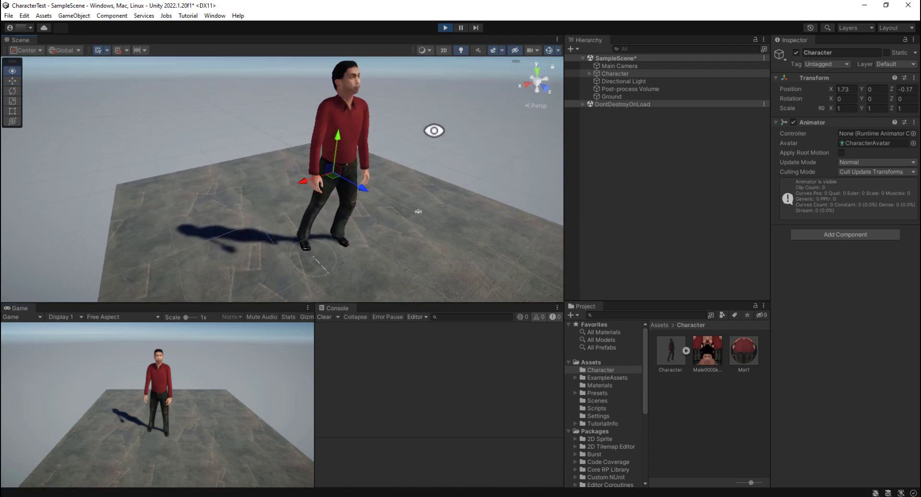
{"action": "left_click", "coordinate": [445, 27]}
- Create an empty object in the scene named TimeLine and select it
{"action": "left_click", "coordinate": [572, 48]}
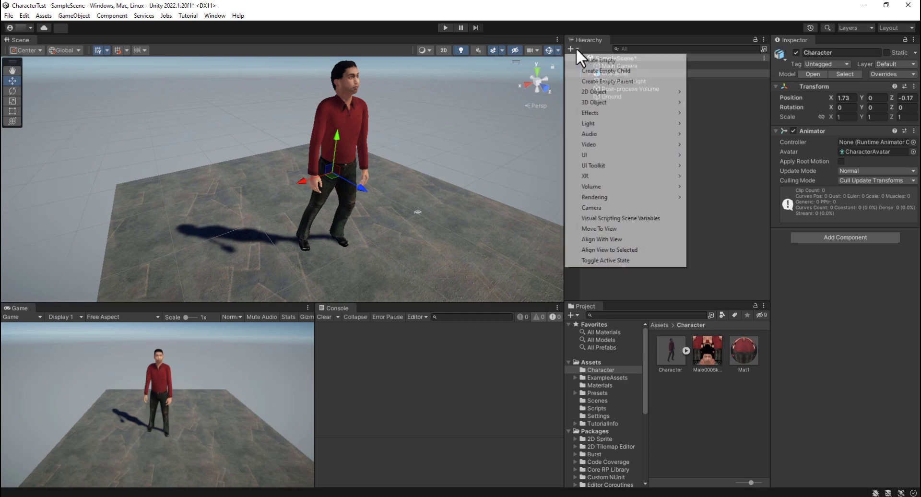
{"action": "left_click", "coordinate": [589, 60]}
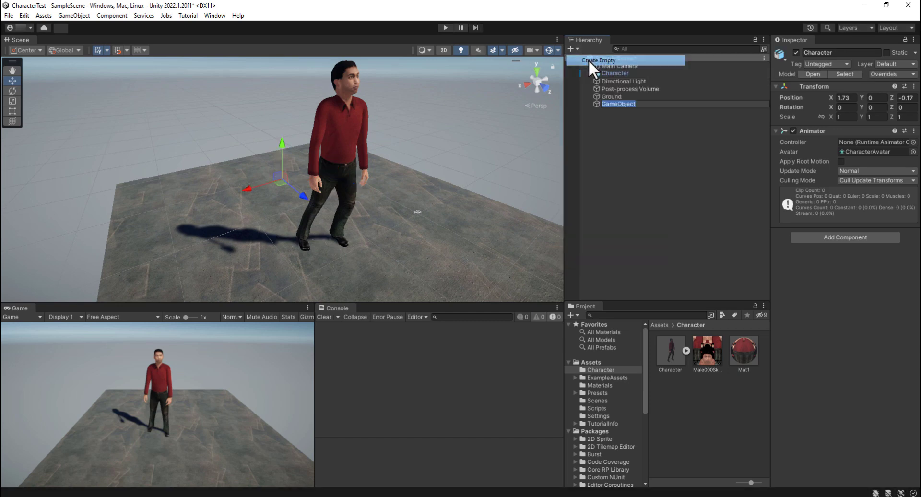
{"action": "left_click", "coordinate": [841, 52]}
{"action": "type", "text": "T"}
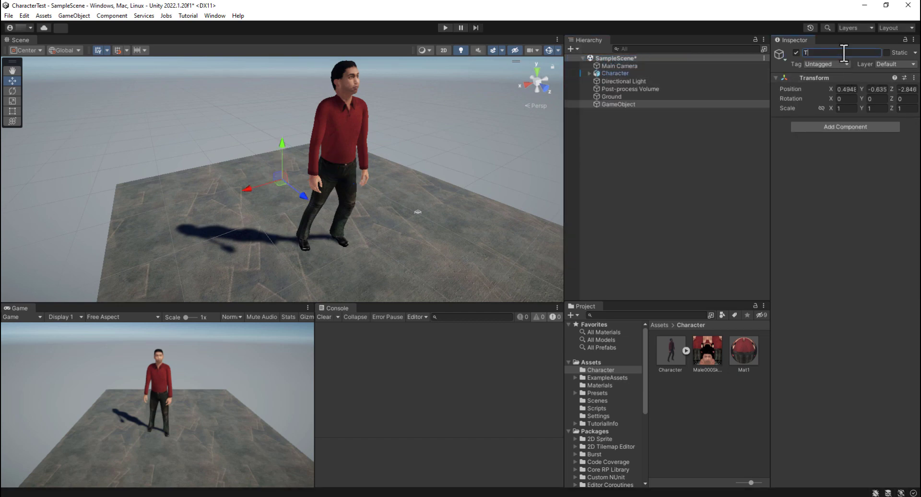
{"action": "type", "text": "imeLine"}
{"action": "left_click", "coordinate": [694, 133]}
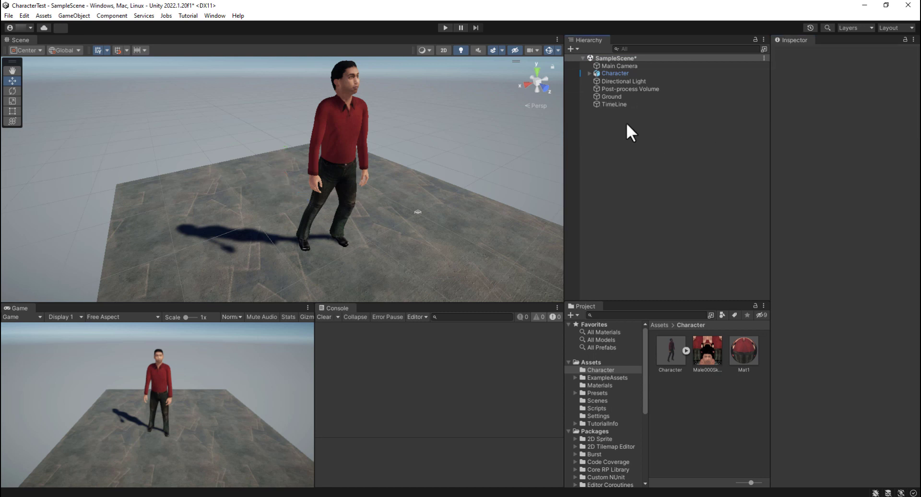
{"action": "left_click", "coordinate": [618, 105]}
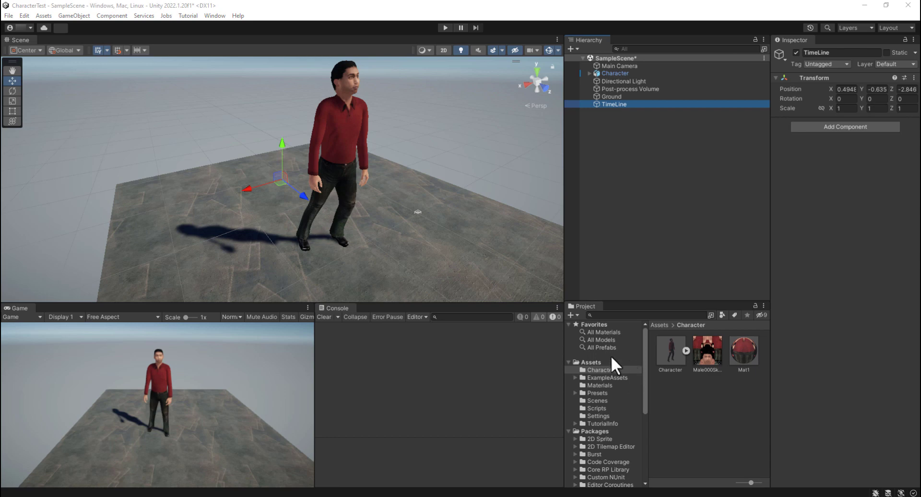
- Create a folder named OurTimeLineData in the Assets folder
{"action": "left_click", "coordinate": [592, 362]}
{"action": "right_click", "coordinate": [593, 362]}
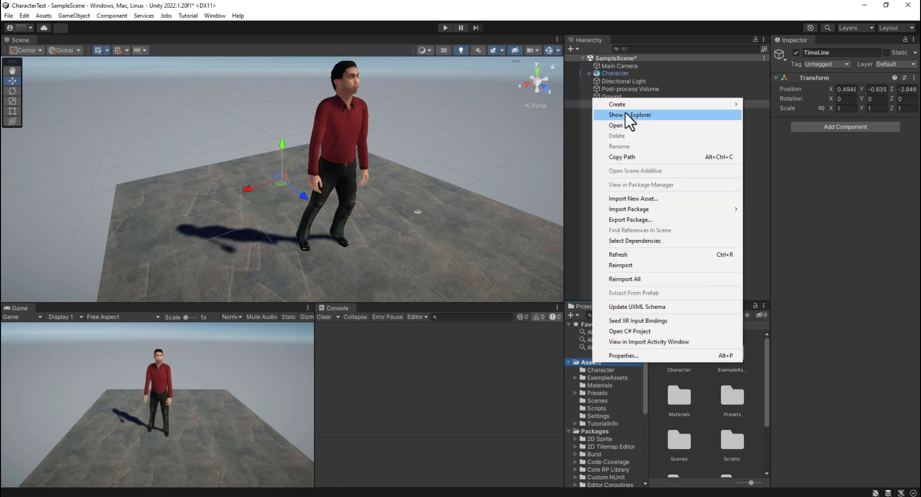
{"action": "mouse_move", "coordinate": [630, 107]}
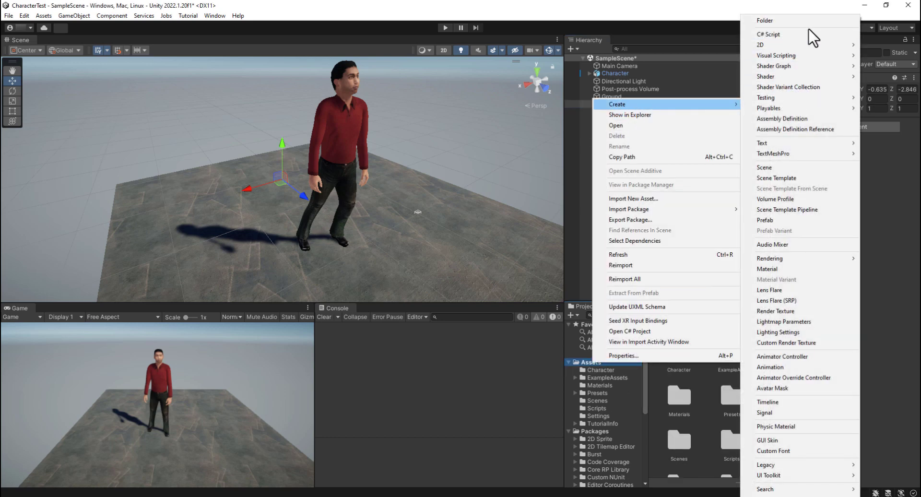
{"action": "left_click", "coordinate": [803, 24]}
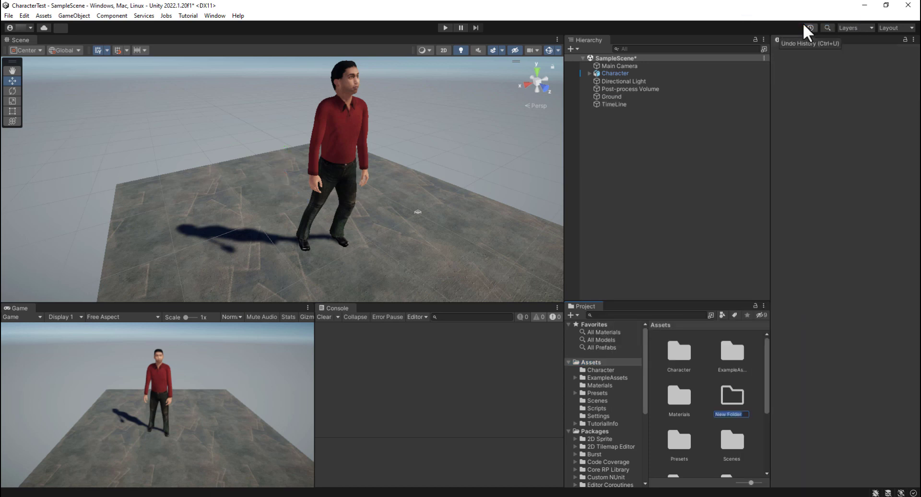
{"action": "type", "text": "TimeLine"}
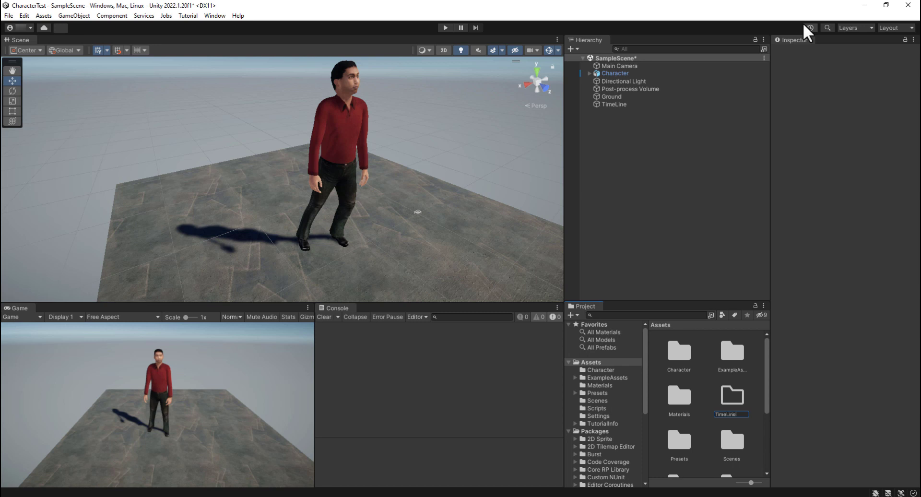
{"action": "type", "text": "Data"}
{"action": "left_click", "coordinate": [717, 415]}
{"action": "type", "text": "Our"}
{"action": "key", "text": "Return"}
- Create a timeline asset named TimeLine for the TimeLine object, with the Timeline window docked beneath the Scene view
{"action": "left_click", "coordinate": [214, 16]}
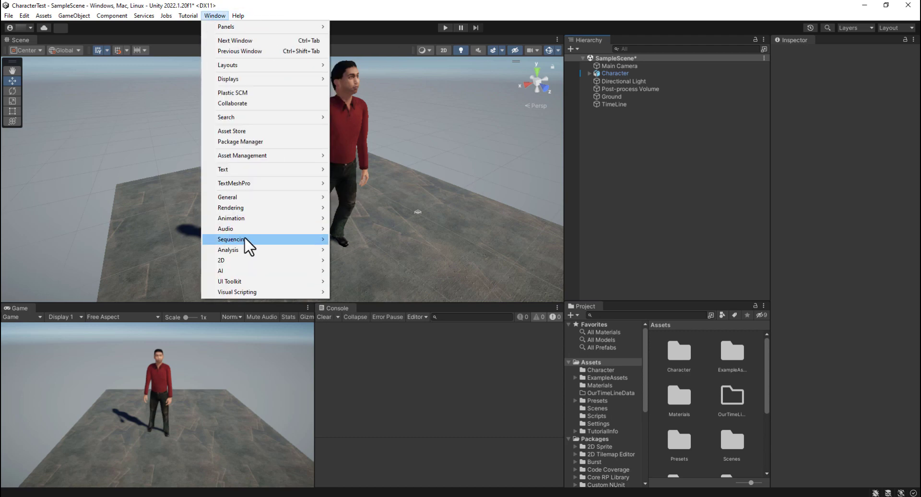
{"action": "mouse_move", "coordinate": [246, 239]}
{"action": "left_click", "coordinate": [359, 240]}
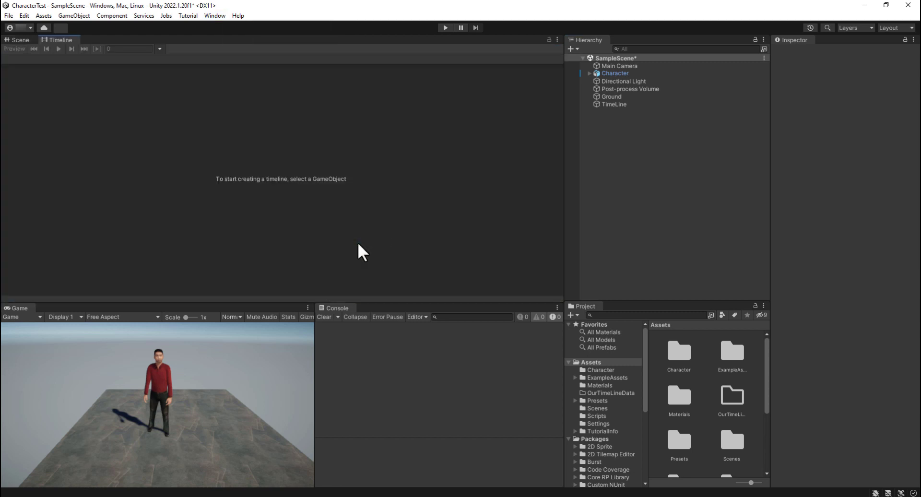
{"action": "left_click", "coordinate": [614, 104]}
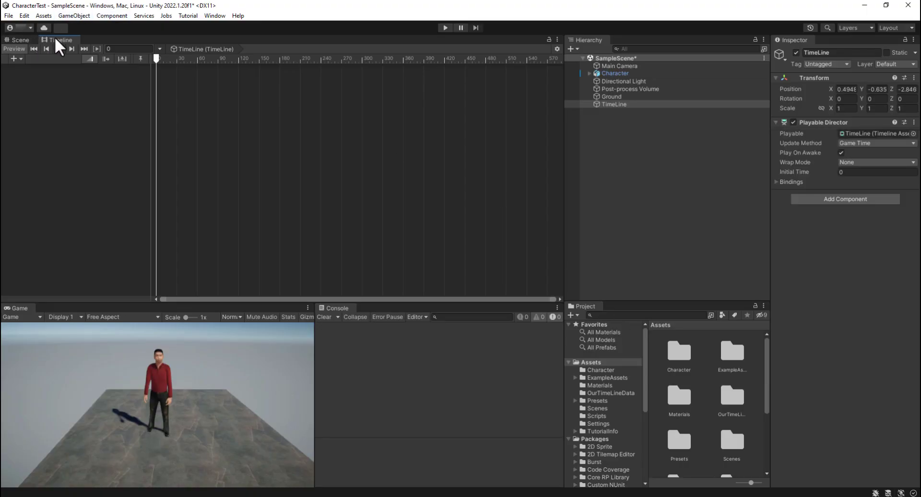
{"action": "left_click_drag", "start_coordinate": [56, 39], "coordinate": [149, 256]}
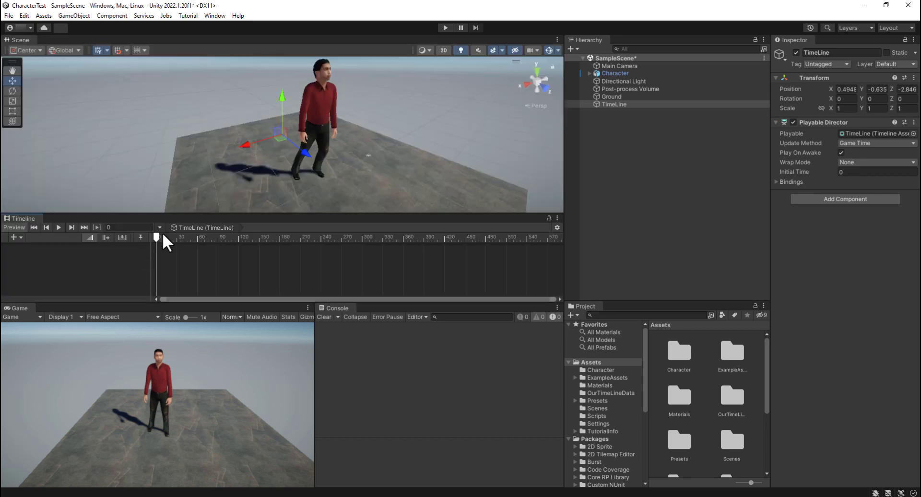
- Add an animation track to the TimeLine object's timeline and bind the scene's Character to it
{"action": "left_click", "coordinate": [621, 105]}
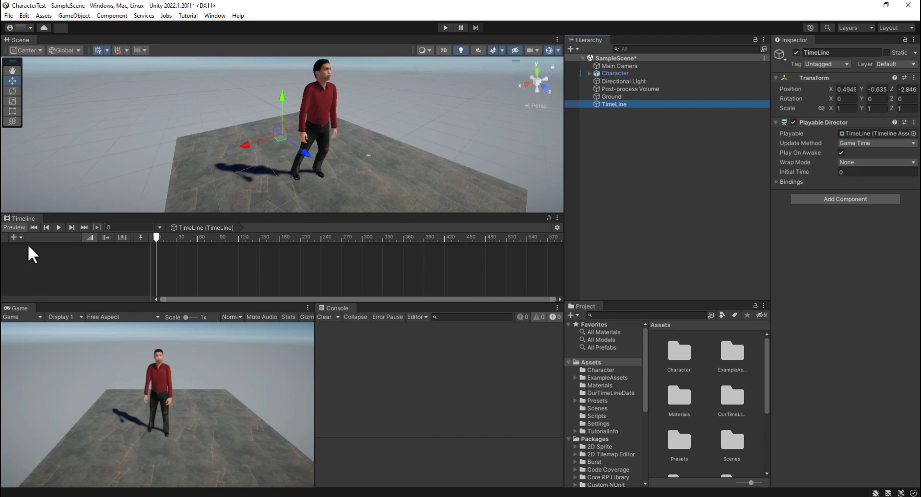
{"action": "left_click", "coordinate": [14, 237]}
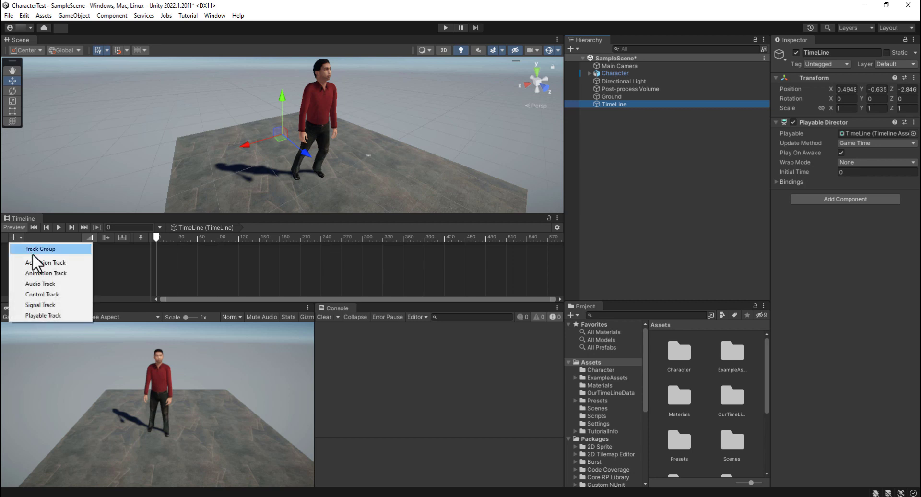
{"action": "left_click", "coordinate": [44, 273]}
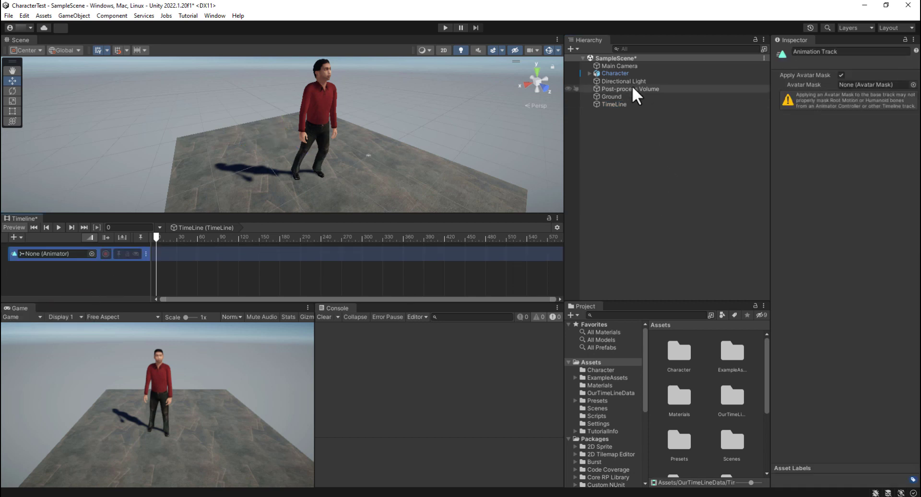
{"action": "left_click_drag", "start_coordinate": [609, 73], "coordinate": [75, 257]}
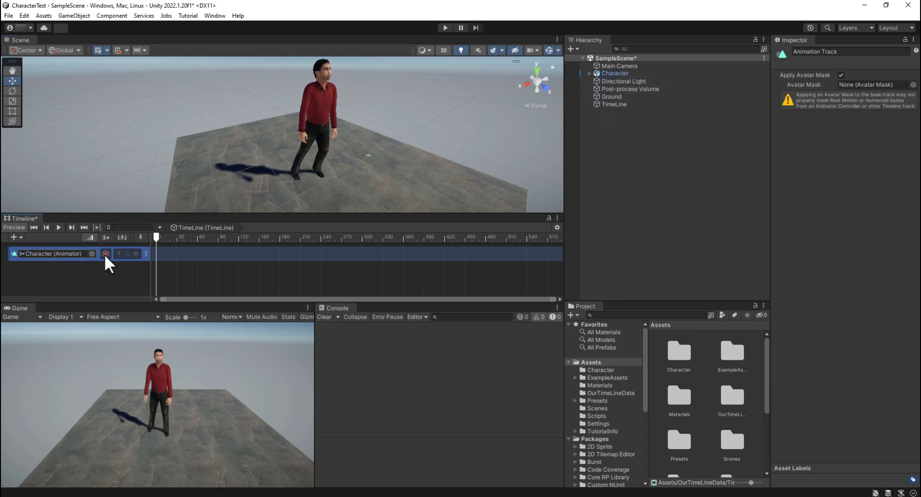
- Place the CharacterAnima clip from the Character folder on the Character's animation track, starting at frame 0
{"action": "double_click", "coordinate": [685, 358]}
{"action": "left_click", "coordinate": [685, 350]}
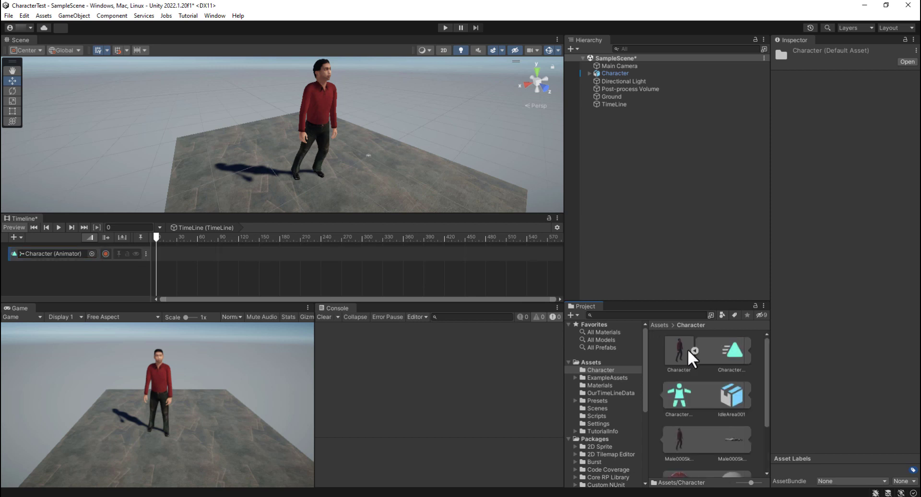
{"action": "scroll", "coordinate": [712, 375], "scroll_direction": "down", "scroll_amount": 3}
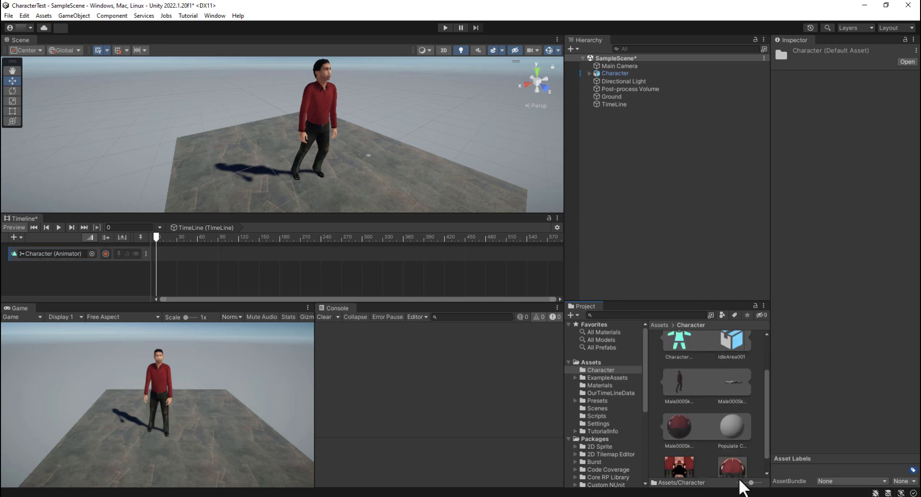
{"action": "left_click_drag", "start_coordinate": [751, 482], "coordinate": [737, 482]}
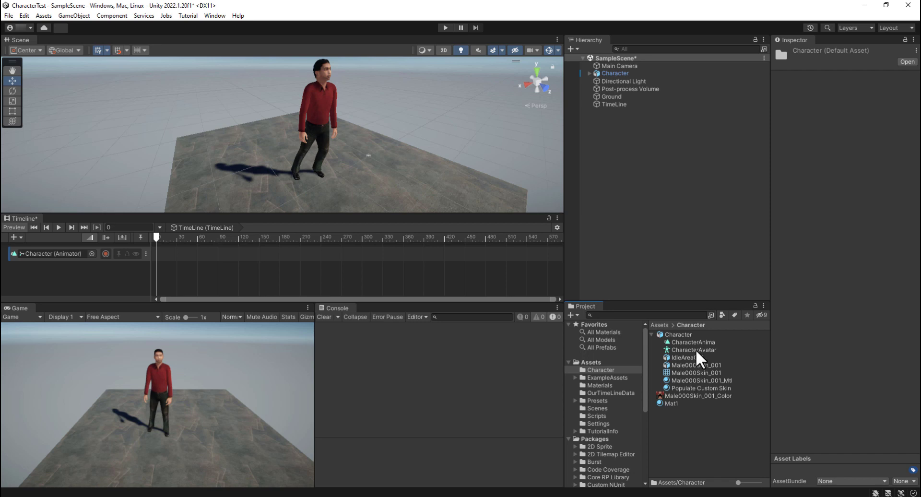
{"action": "left_click_drag", "start_coordinate": [695, 341], "coordinate": [209, 254]}
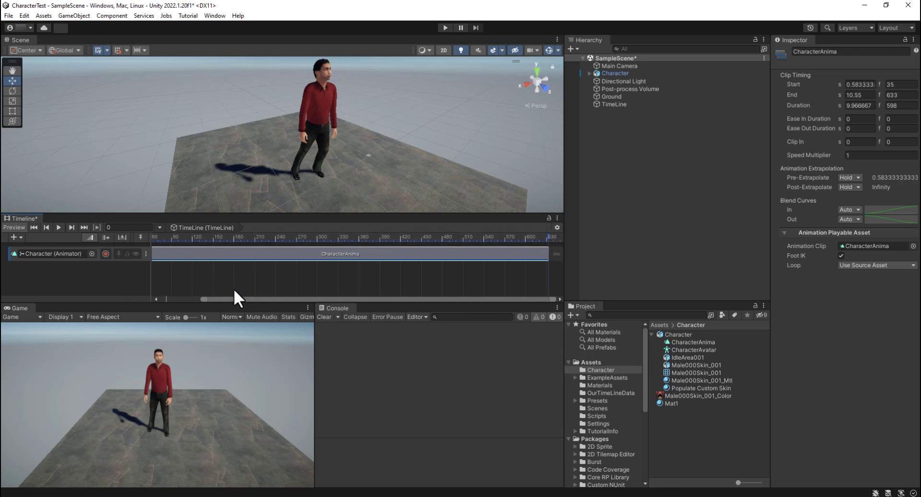
{"action": "left_click_drag", "start_coordinate": [244, 298], "coordinate": [177, 292]}
{"action": "left_click_drag", "start_coordinate": [221, 254], "coordinate": [169, 255]}
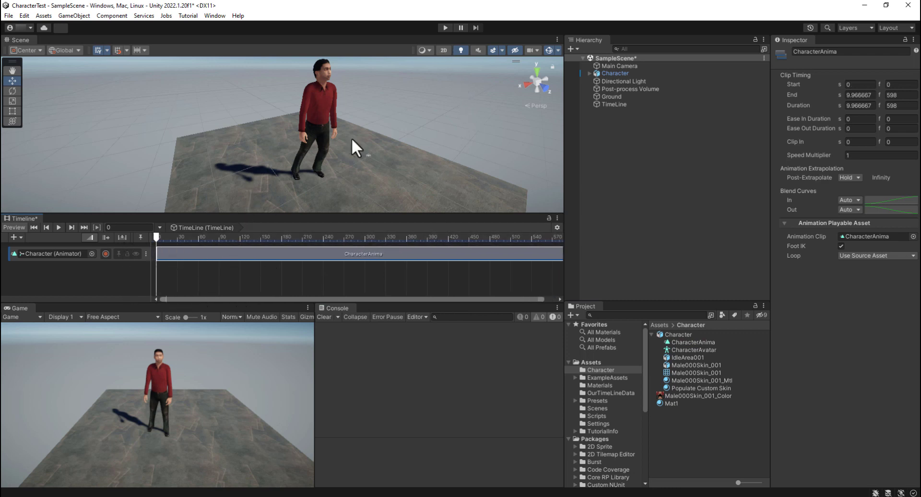
- Preview the timeline's playback, run the scene in Play mode to check the character's animation, and stop it
{"action": "left_click", "coordinate": [59, 227]}
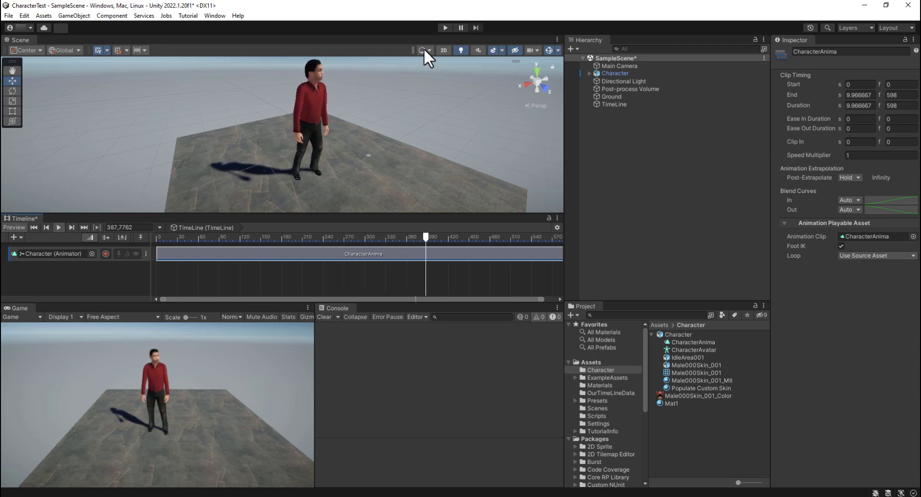
{"action": "left_click", "coordinate": [444, 25]}
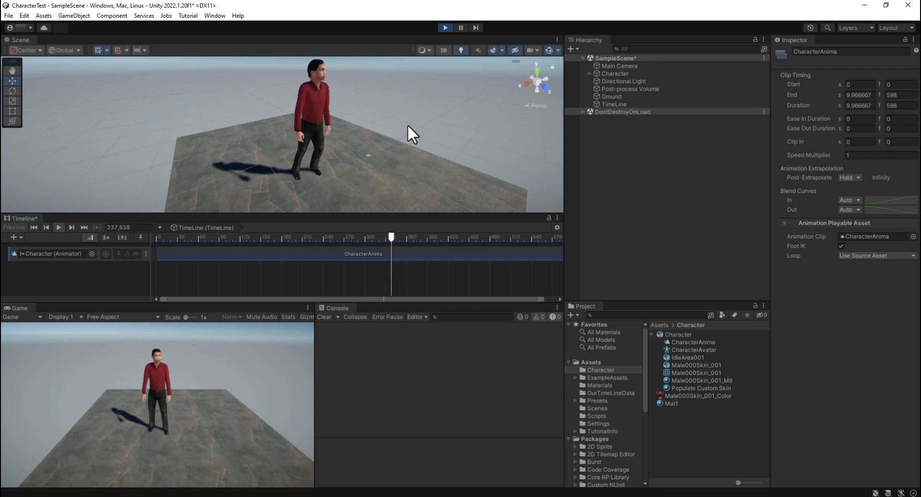
{"action": "scroll", "coordinate": [431, 280], "scroll_direction": "down", "scroll_amount": 1}
{"action": "scroll", "coordinate": [433, 282], "scroll_direction": "down", "scroll_amount": 1}
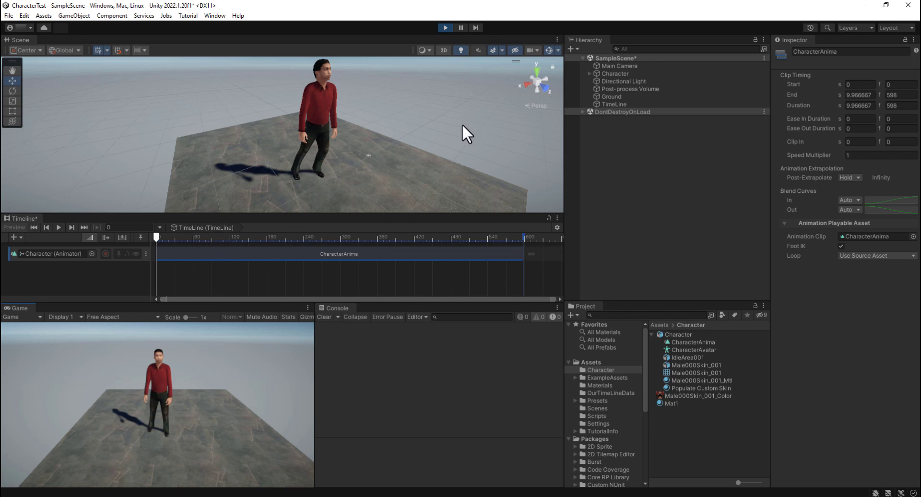
{"action": "left_click", "coordinate": [442, 31]}
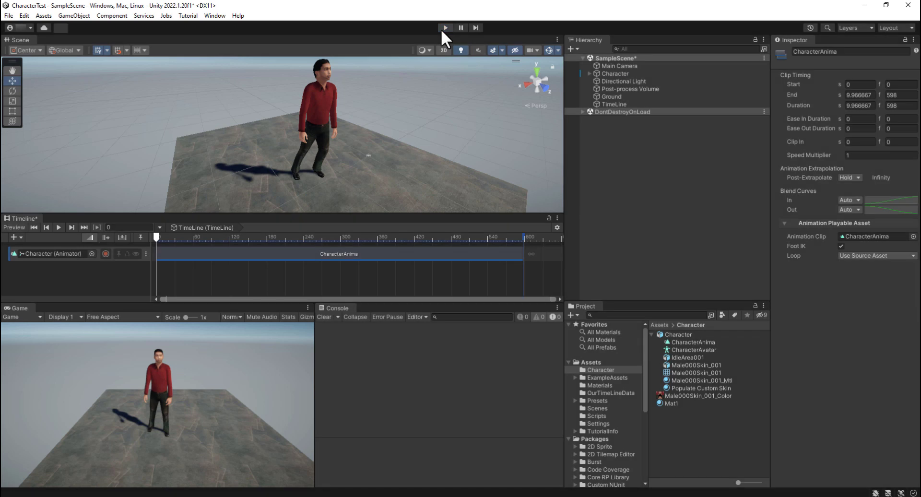
- Inspect the CharacterAnima clip by playing and pausing its animation preview
{"action": "left_click", "coordinate": [696, 342]}
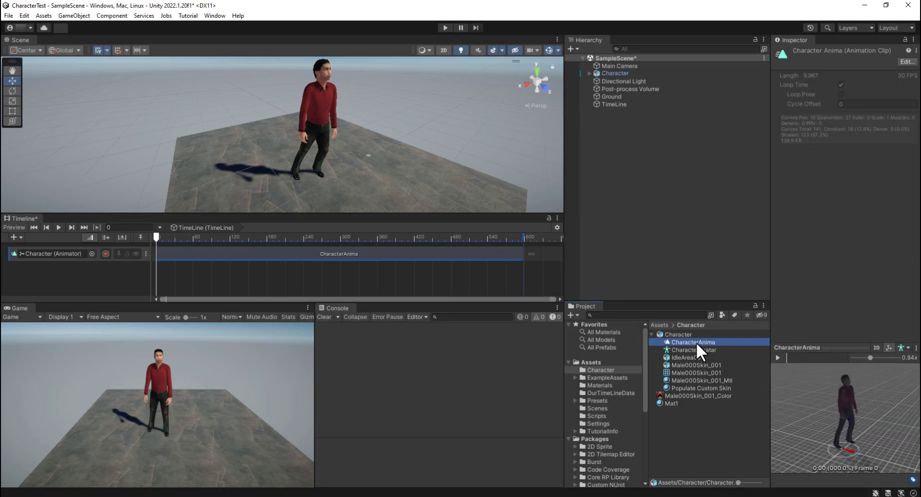
{"action": "left_click", "coordinate": [776, 357]}
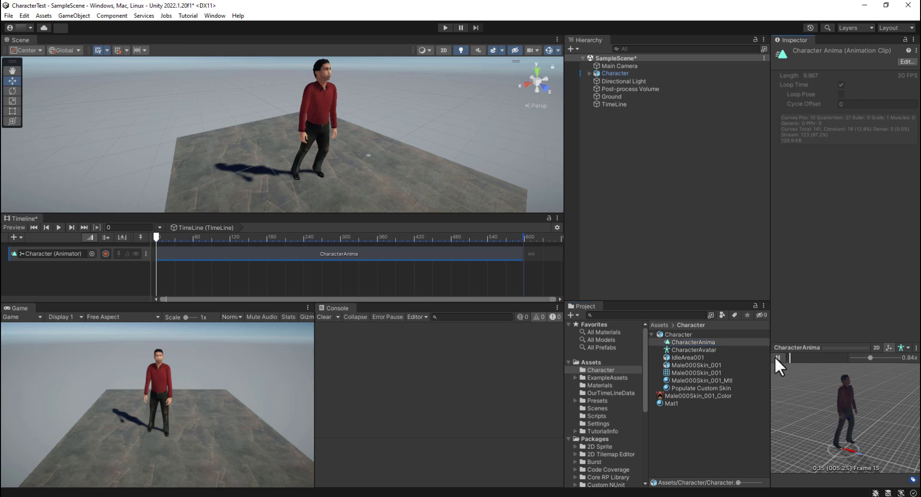
{"action": "left_click", "coordinate": [776, 357]}
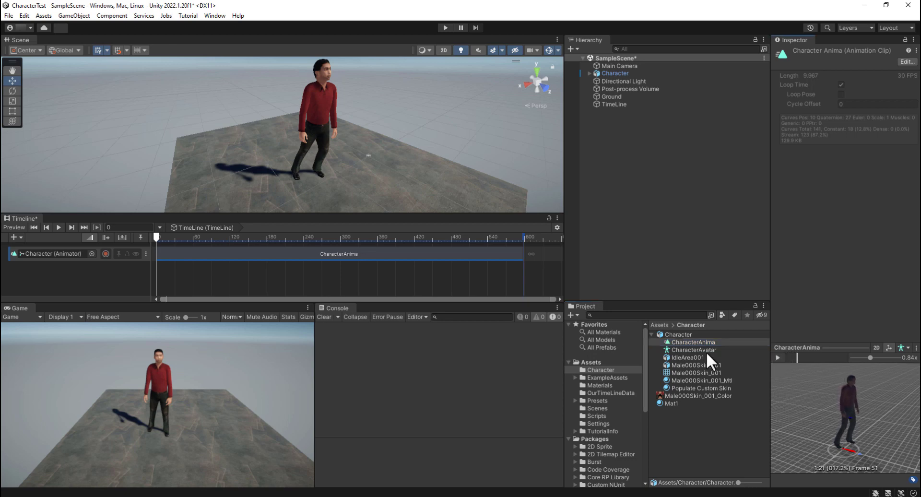
{"action": "left_click", "coordinate": [671, 340]}
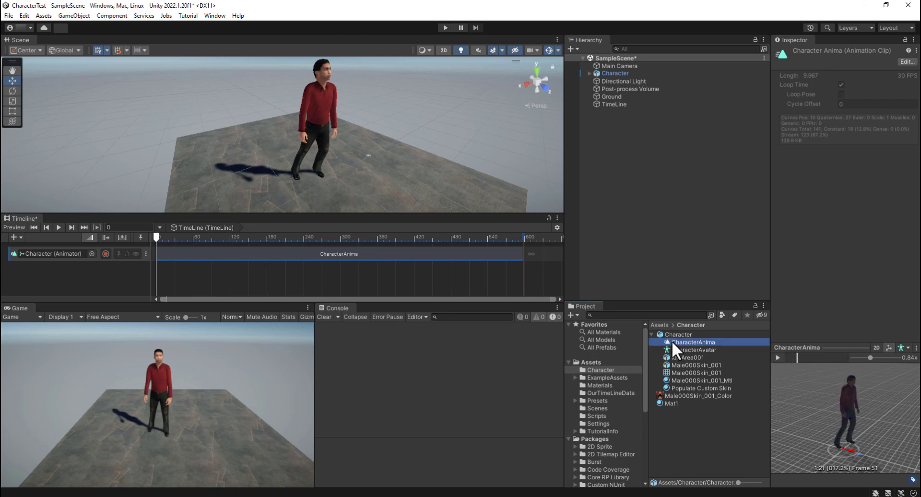
- Create an Animator Controller named AnimaLoop in the Character folder
{"action": "right_click", "coordinate": [701, 421]}
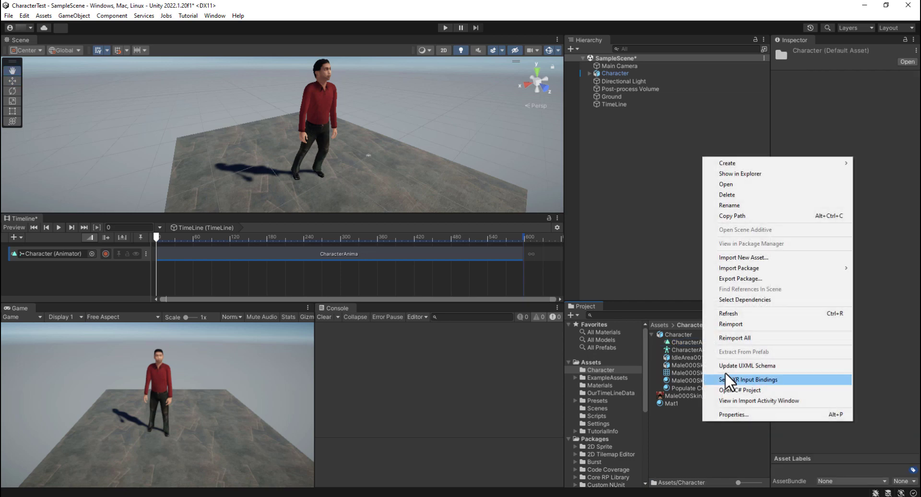
{"action": "mouse_move", "coordinate": [751, 165]}
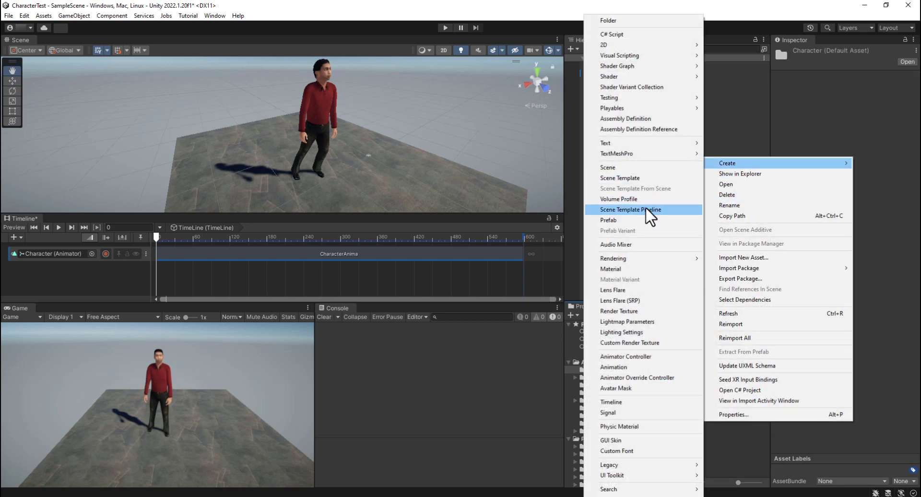
{"action": "left_click", "coordinate": [646, 355]}
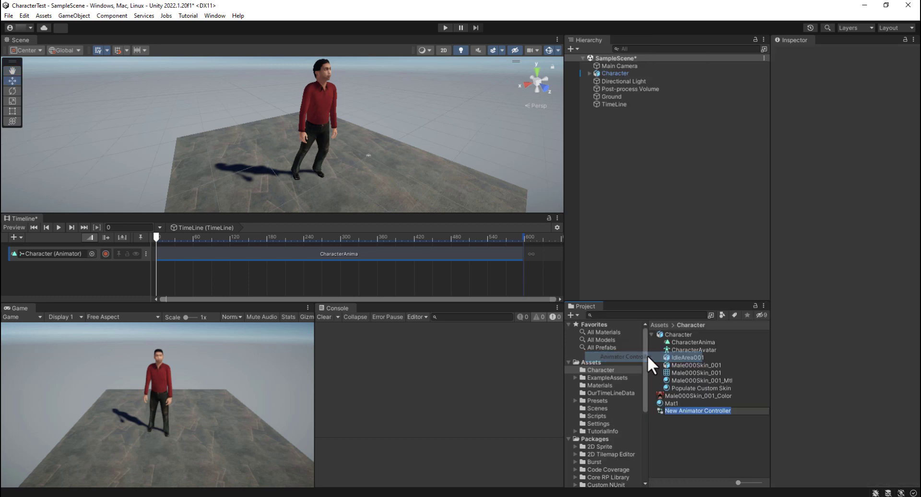
{"action": "type", "text": "Ana"}
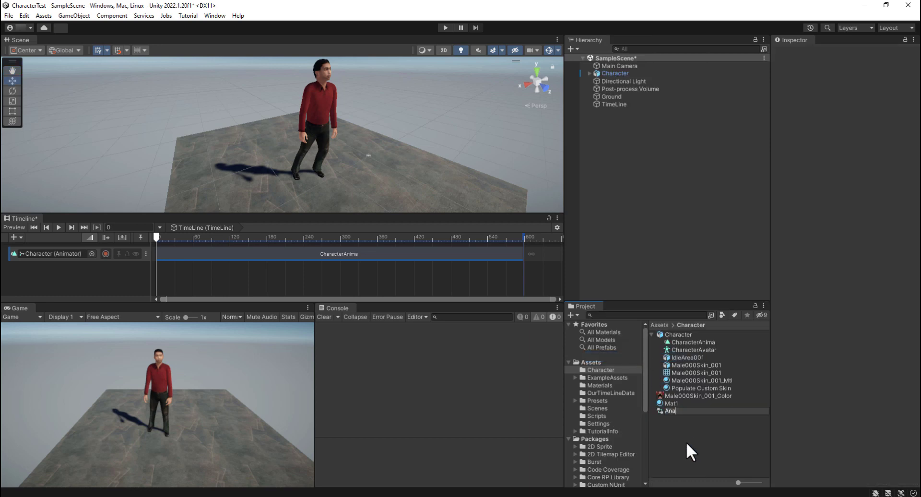
{"action": "key", "text": "BackSpace"}
{"action": "type", "text": "imaLoop"}
{"action": "key", "text": "Return"}
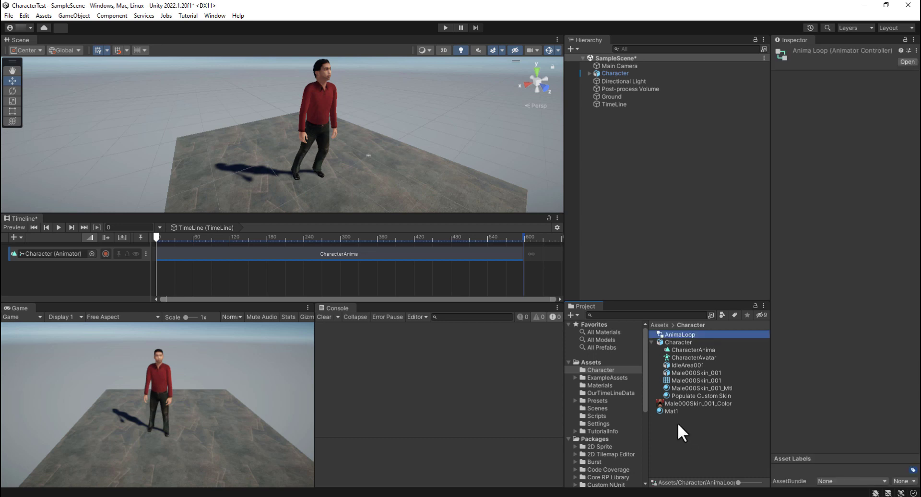
- Open the AnimaLoop controller and add the CharacterAnima clip to its Base Layer twice, as two separate states
{"action": "double_click", "coordinate": [670, 335]}
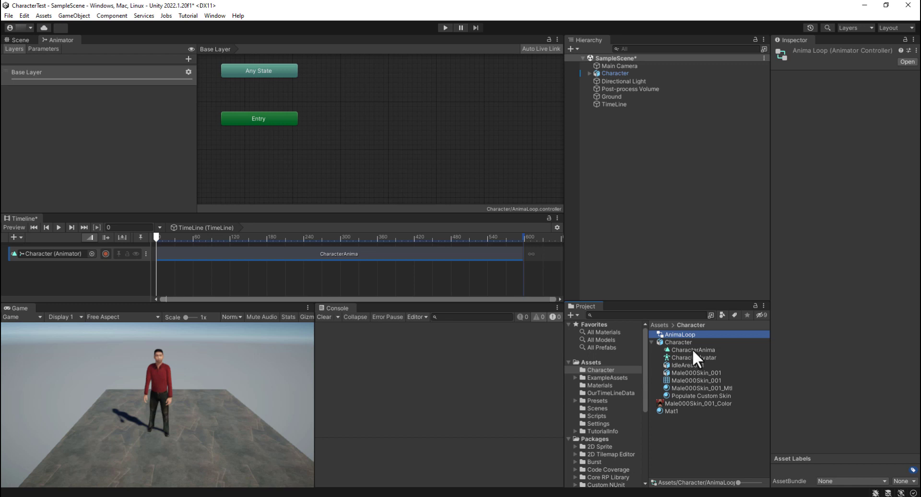
{"action": "left_click_drag", "start_coordinate": [692, 349], "coordinate": [338, 158]}
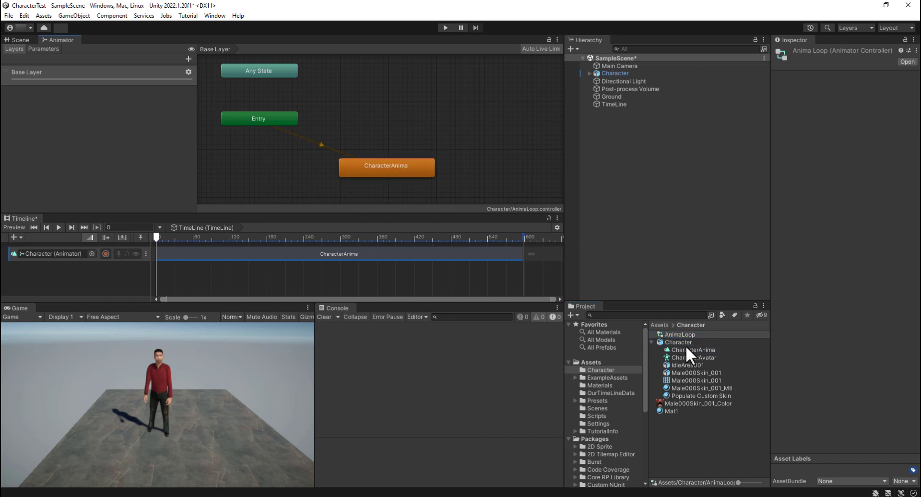
{"action": "left_click_drag", "start_coordinate": [689, 349], "coordinate": [474, 107]}
- Make transitions in both directions between the CharacterAnima and CharacterAnima 0 states
{"action": "left_click", "coordinate": [415, 169]}
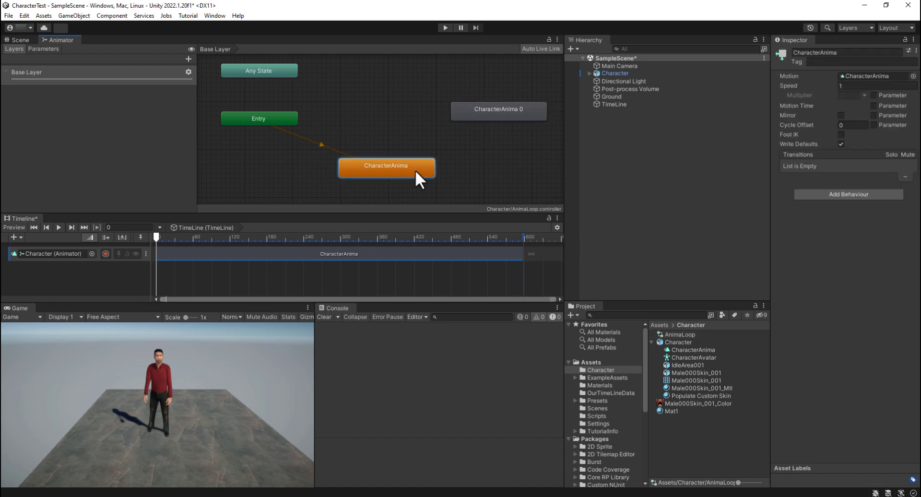
{"action": "right_click", "coordinate": [415, 170]}
{"action": "left_click", "coordinate": [423, 176]}
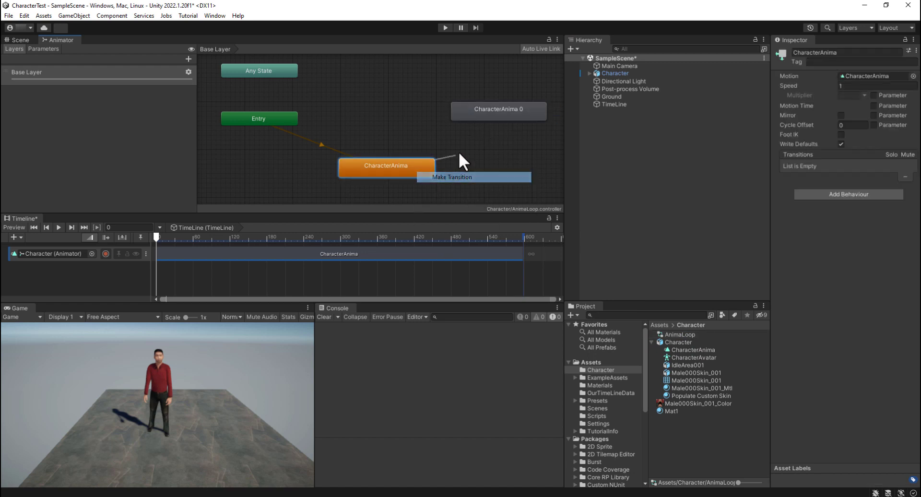
{"action": "left_click", "coordinate": [485, 111]}
{"action": "left_click", "coordinate": [514, 112]}
{"action": "right_click", "coordinate": [515, 112]}
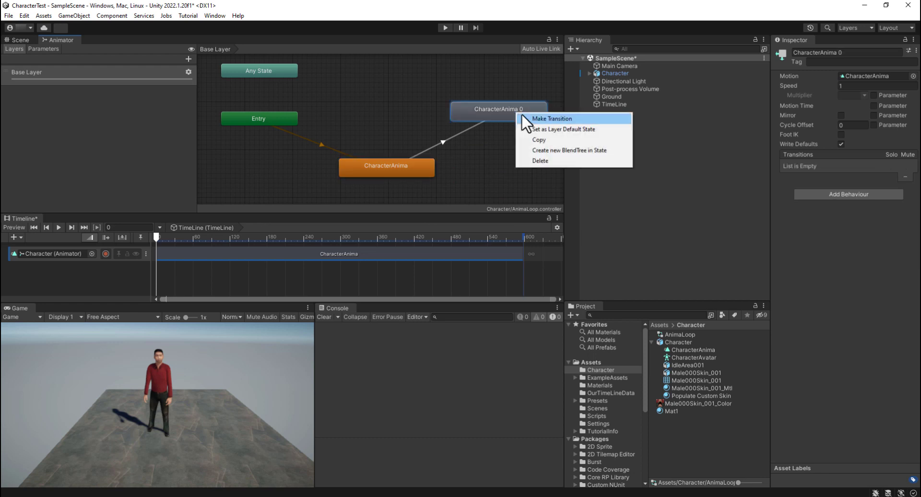
{"action": "left_click", "coordinate": [531, 119]}
{"action": "left_click", "coordinate": [421, 172]}
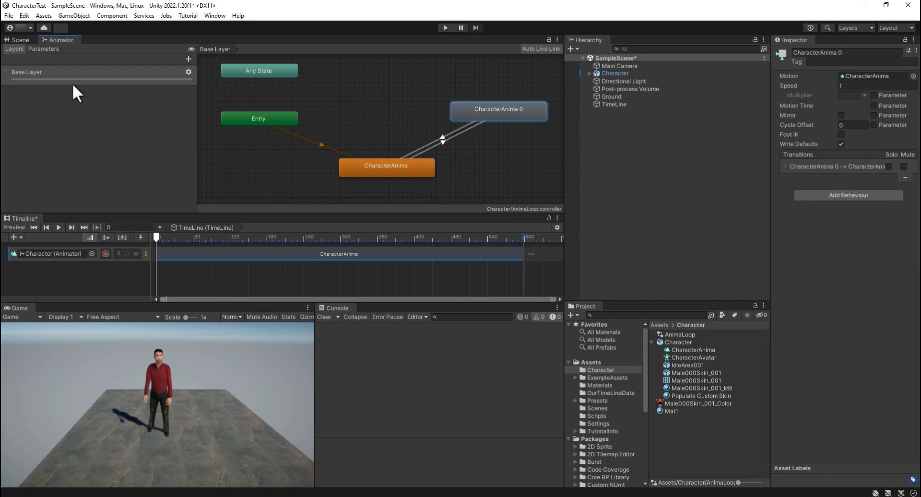
- Return to the Scene view, run the scene in Play mode to check the animation, and stop it
{"action": "left_click", "coordinate": [8, 40]}
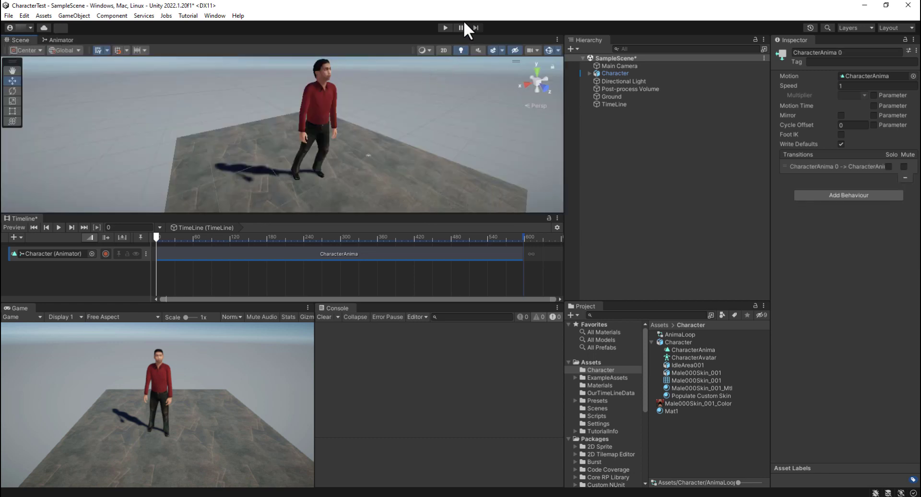
{"action": "left_click", "coordinate": [445, 27]}
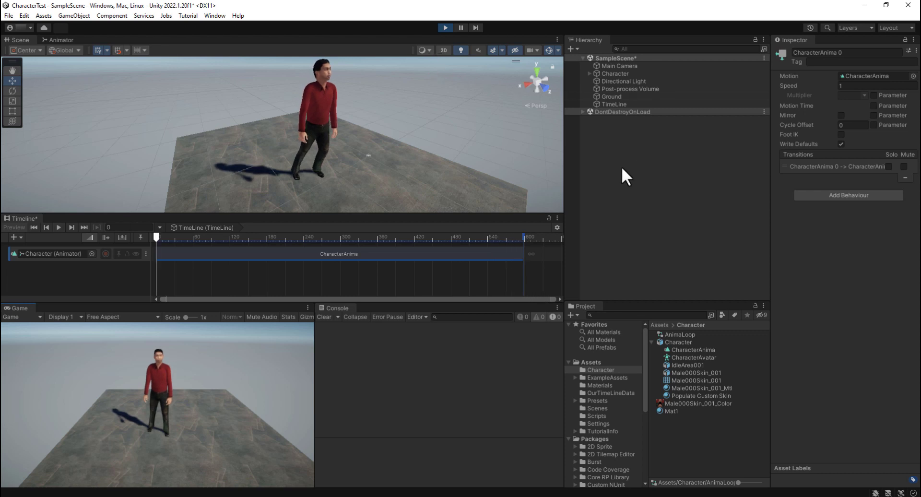
{"action": "left_click", "coordinate": [445, 27]}
- Assign AnimaLoop as the Controller of the scene Character's Animator component
{"action": "left_click", "coordinate": [615, 73]}
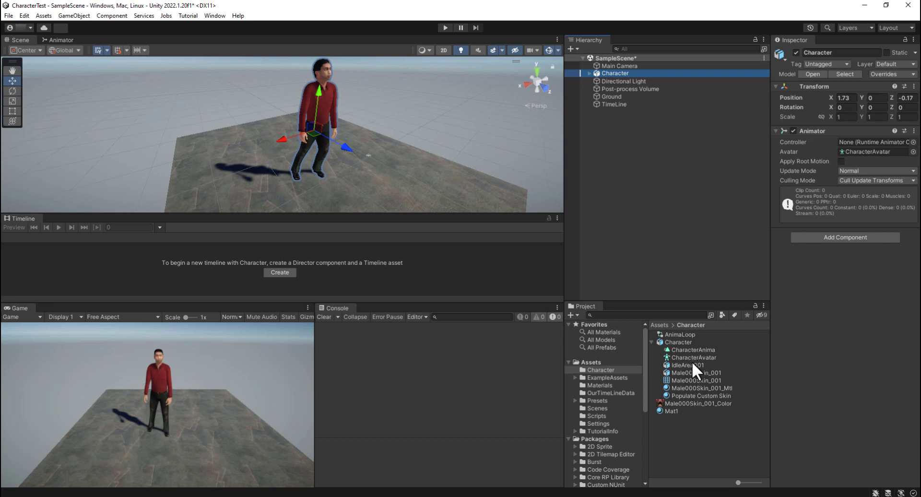
{"action": "left_click_drag", "start_coordinate": [689, 332], "coordinate": [840, 142]}
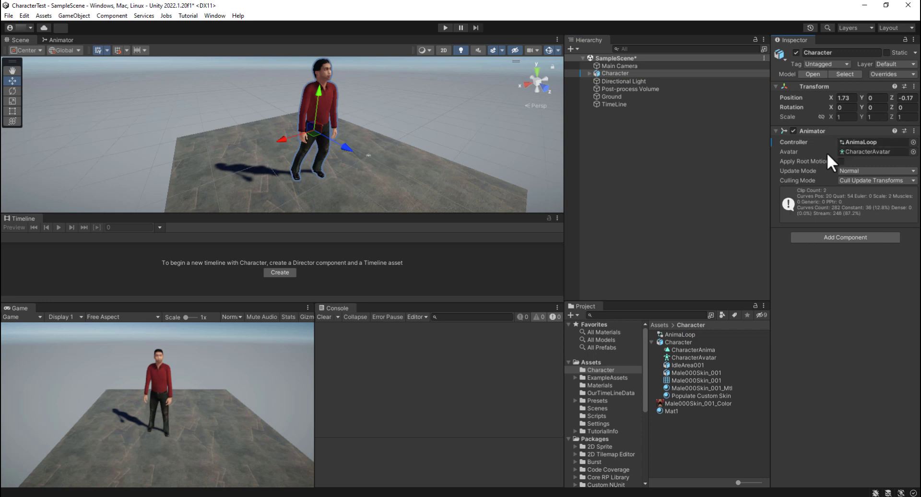
- Run the scene in Play mode, watch the character's looping animation in the maximized Scene view, and stop it
{"action": "left_click", "coordinate": [444, 29]}
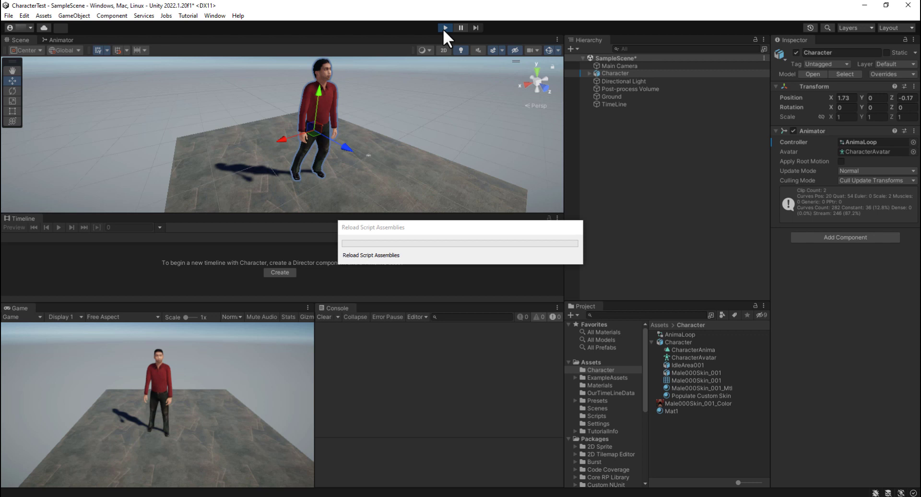
{"action": "left_click", "coordinate": [609, 105]}
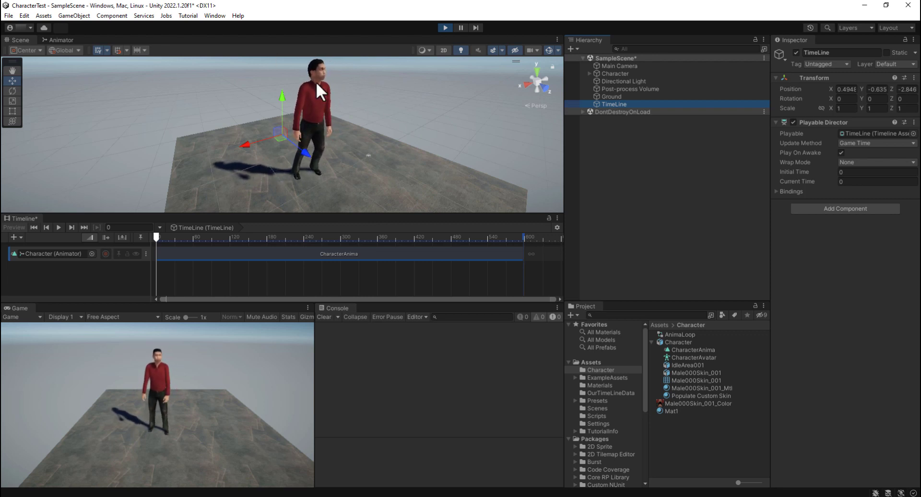
{"action": "left_click", "coordinate": [434, 185]}
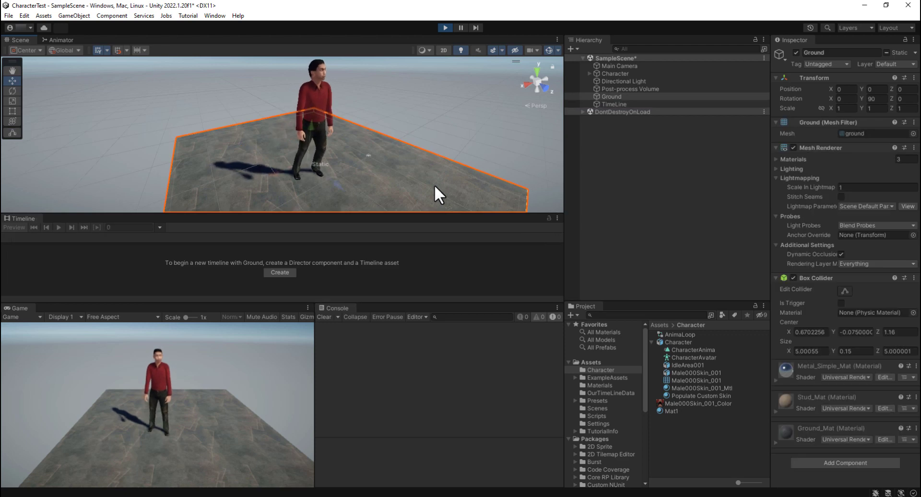
{"action": "key", "text": "shift+space"}
{"action": "left_click", "coordinate": [377, 105]}
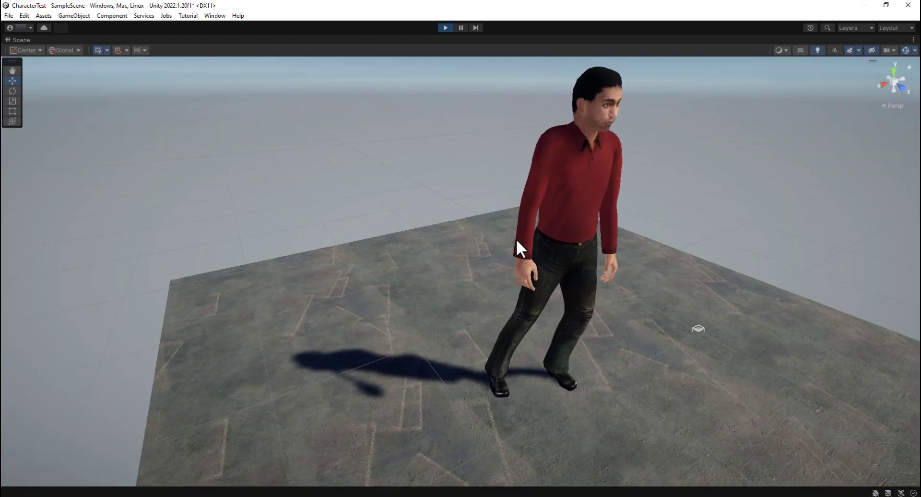
{"action": "left_click_drag", "start_coordinate": [517, 243], "coordinate": [662, 226], "text": "alt"}
{"action": "middle_click_drag", "start_coordinate": [662, 226], "coordinate": [618, 219]}
{"action": "scroll", "coordinate": [608, 226], "scroll_direction": "down", "scroll_amount": 2}
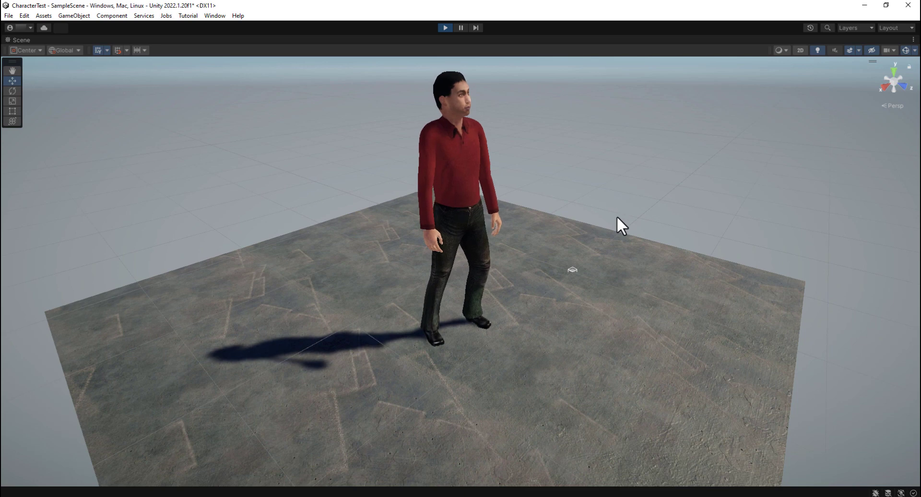
{"action": "scroll", "coordinate": [610, 218], "scroll_direction": "down", "scroll_amount": 1}
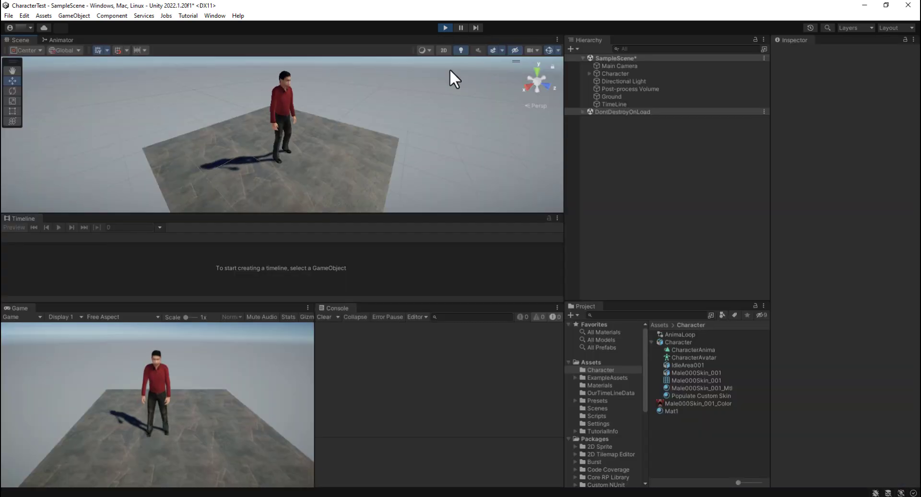
{"action": "left_click", "coordinate": [446, 27]}
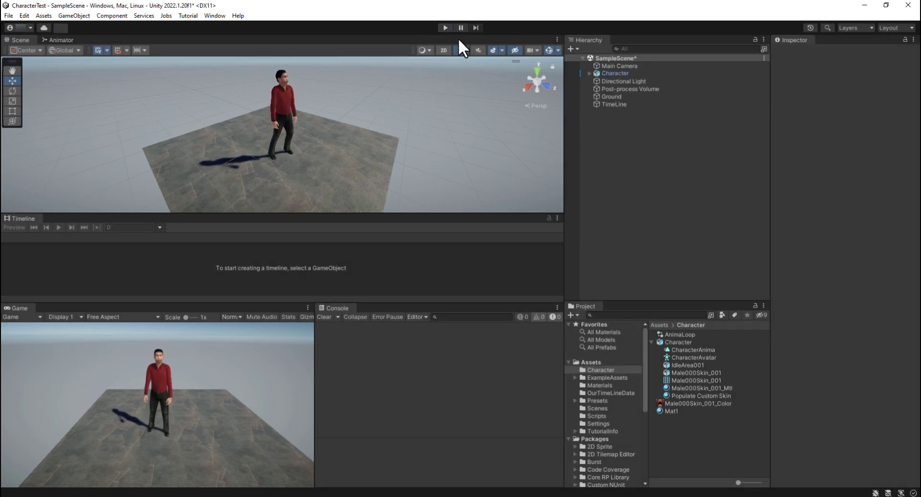